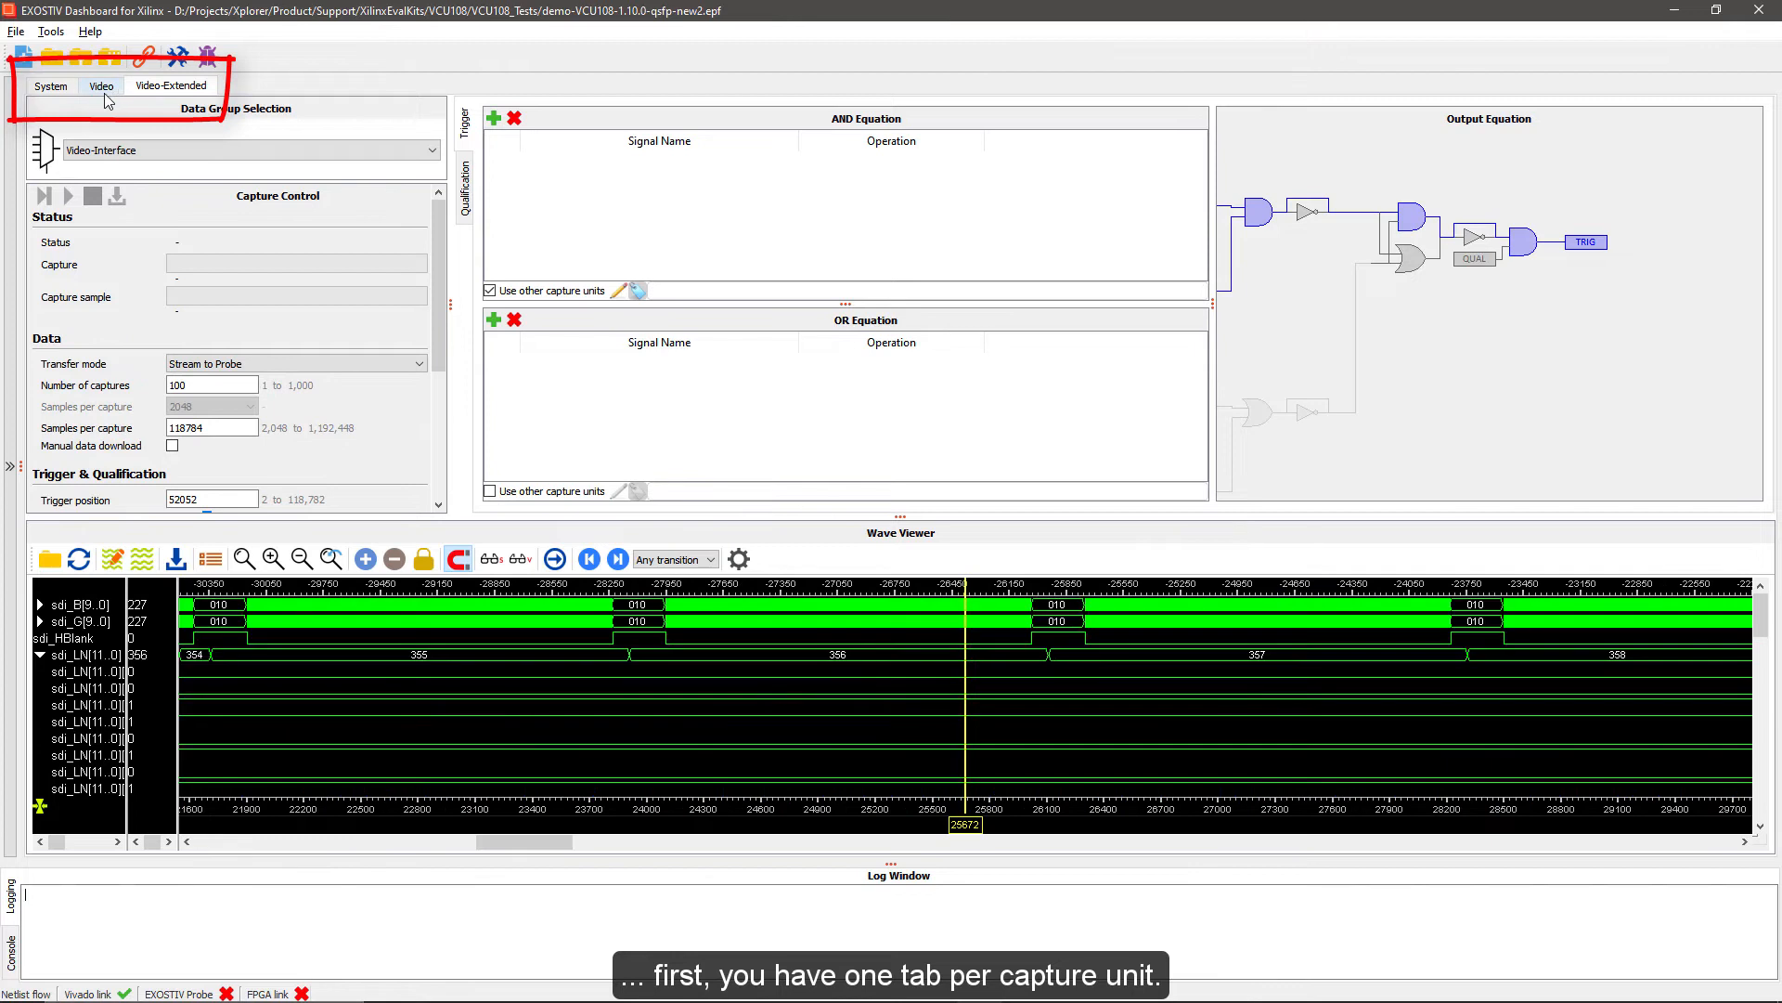
# Compare the System capture unit's debug controls with the capture configuration defined in the core inserter, returning to the analyzer
pyautogui.click(54, 89)
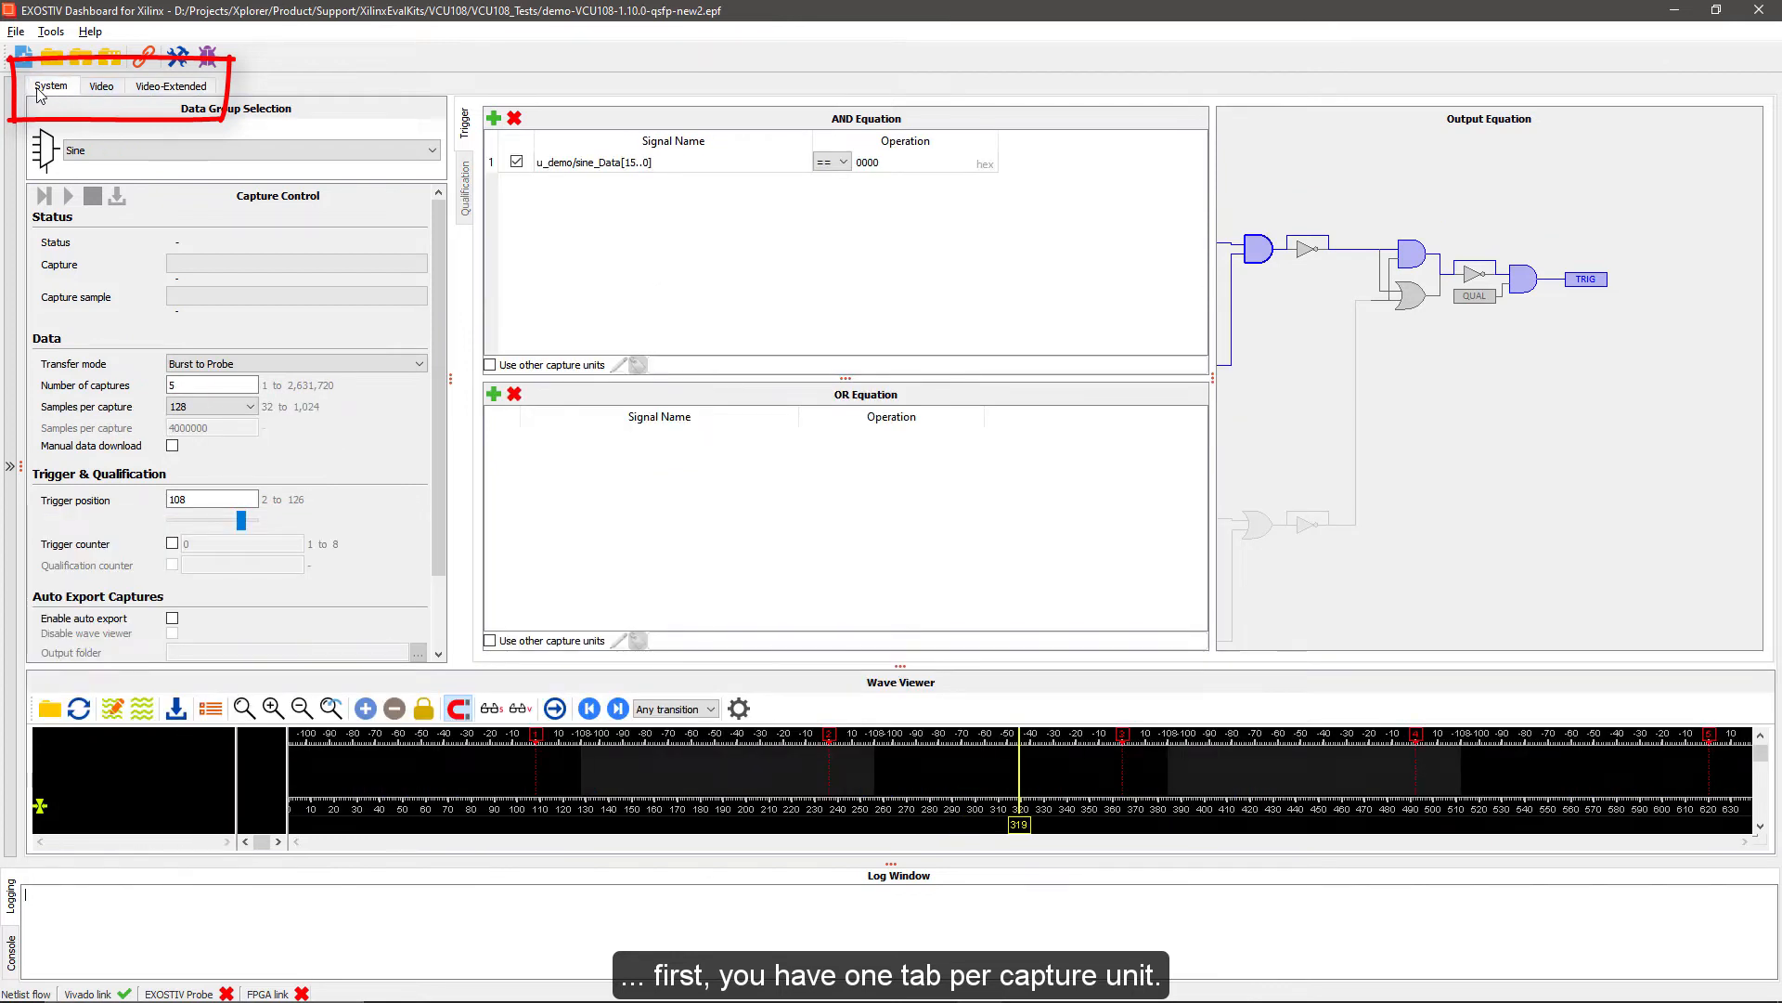
pyautogui.click(178, 56)
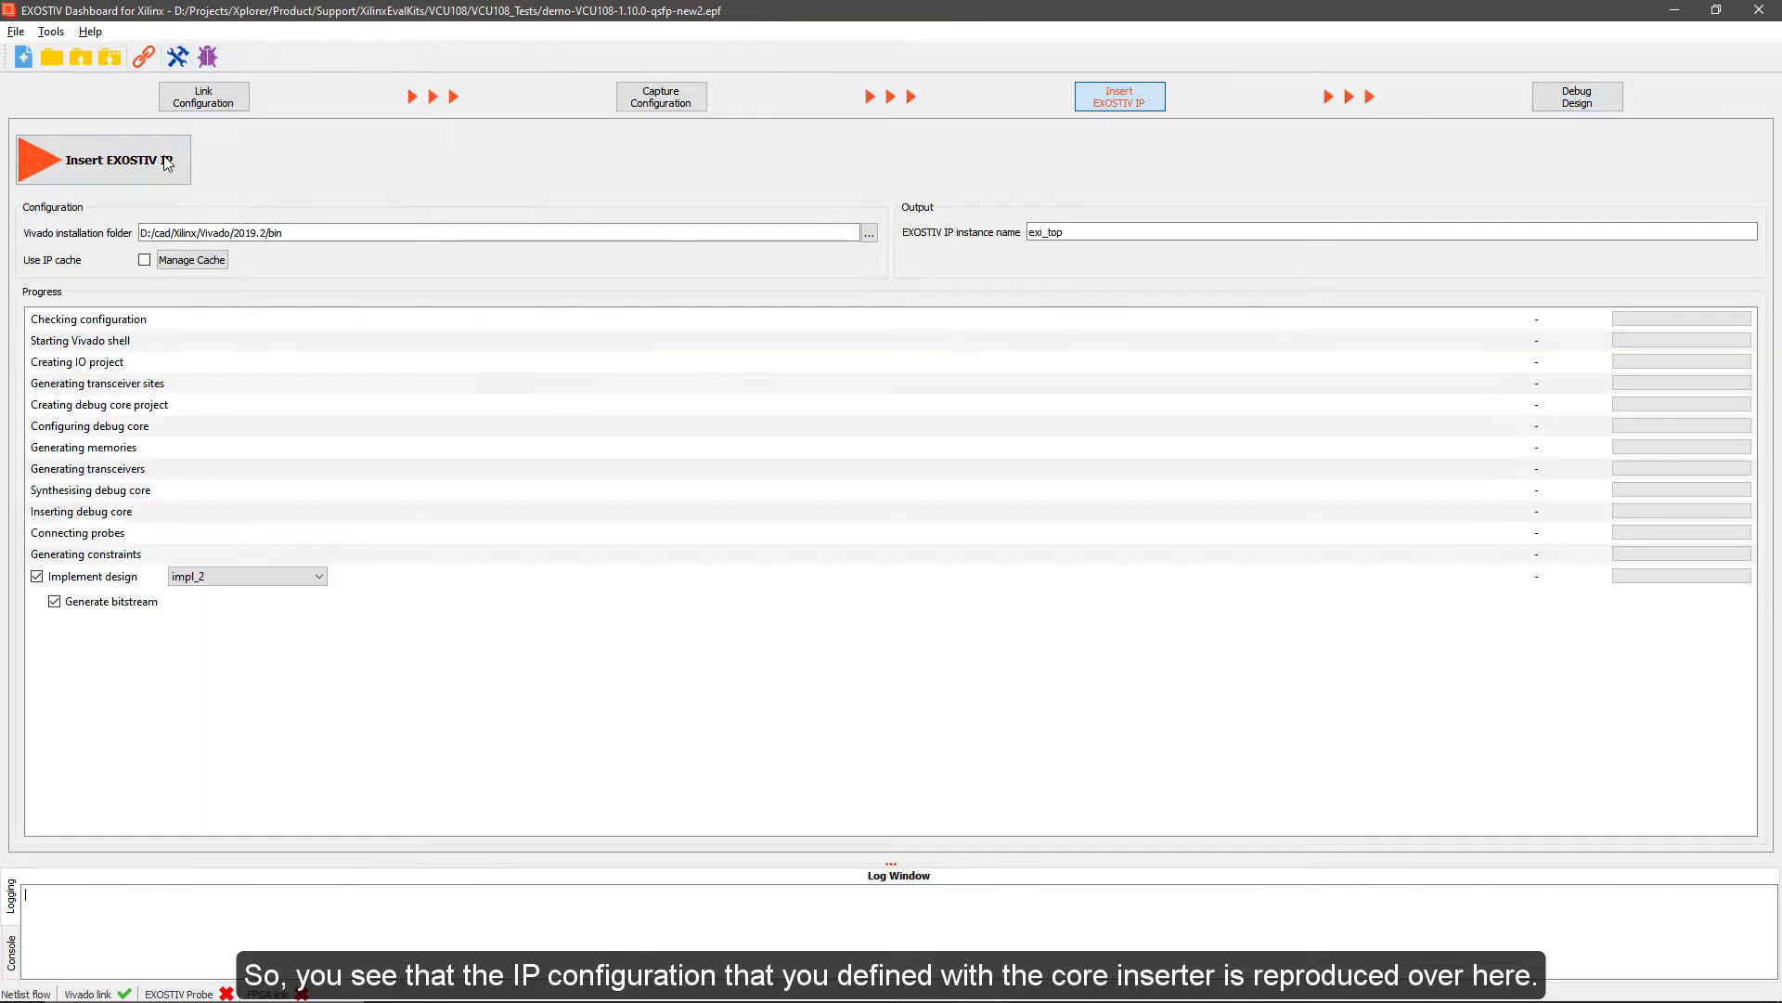
pyautogui.click(684, 106)
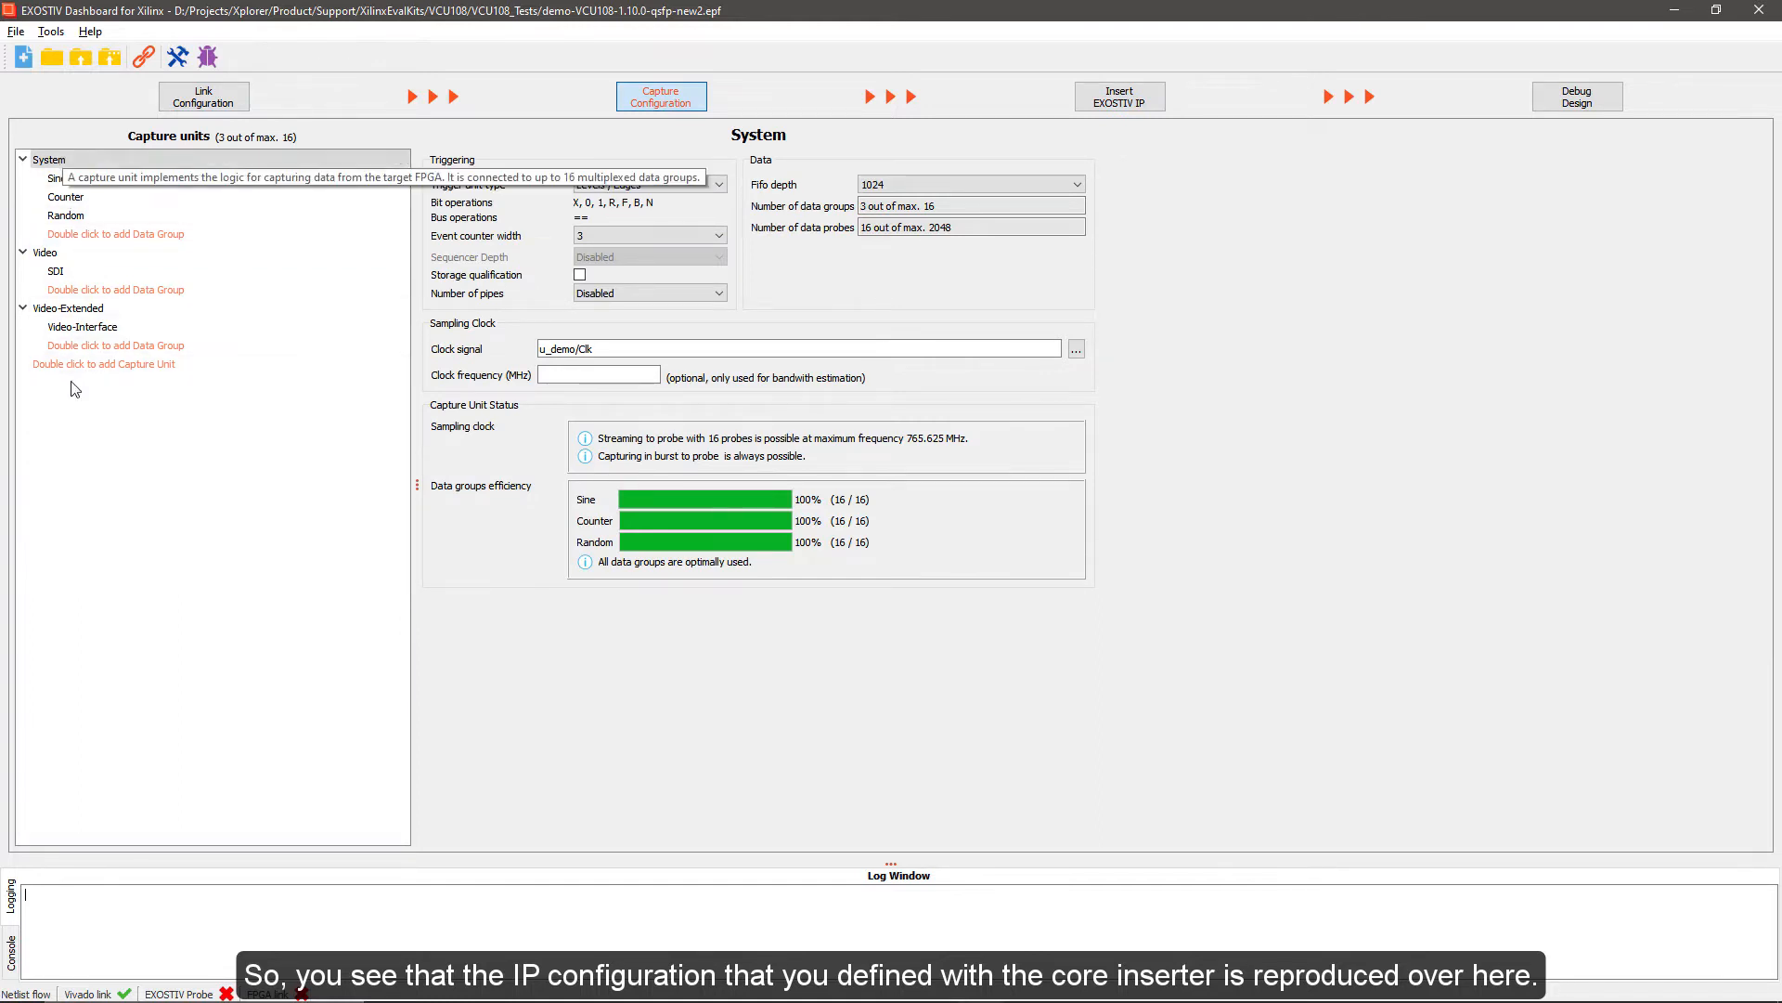
pyautogui.click(1573, 102)
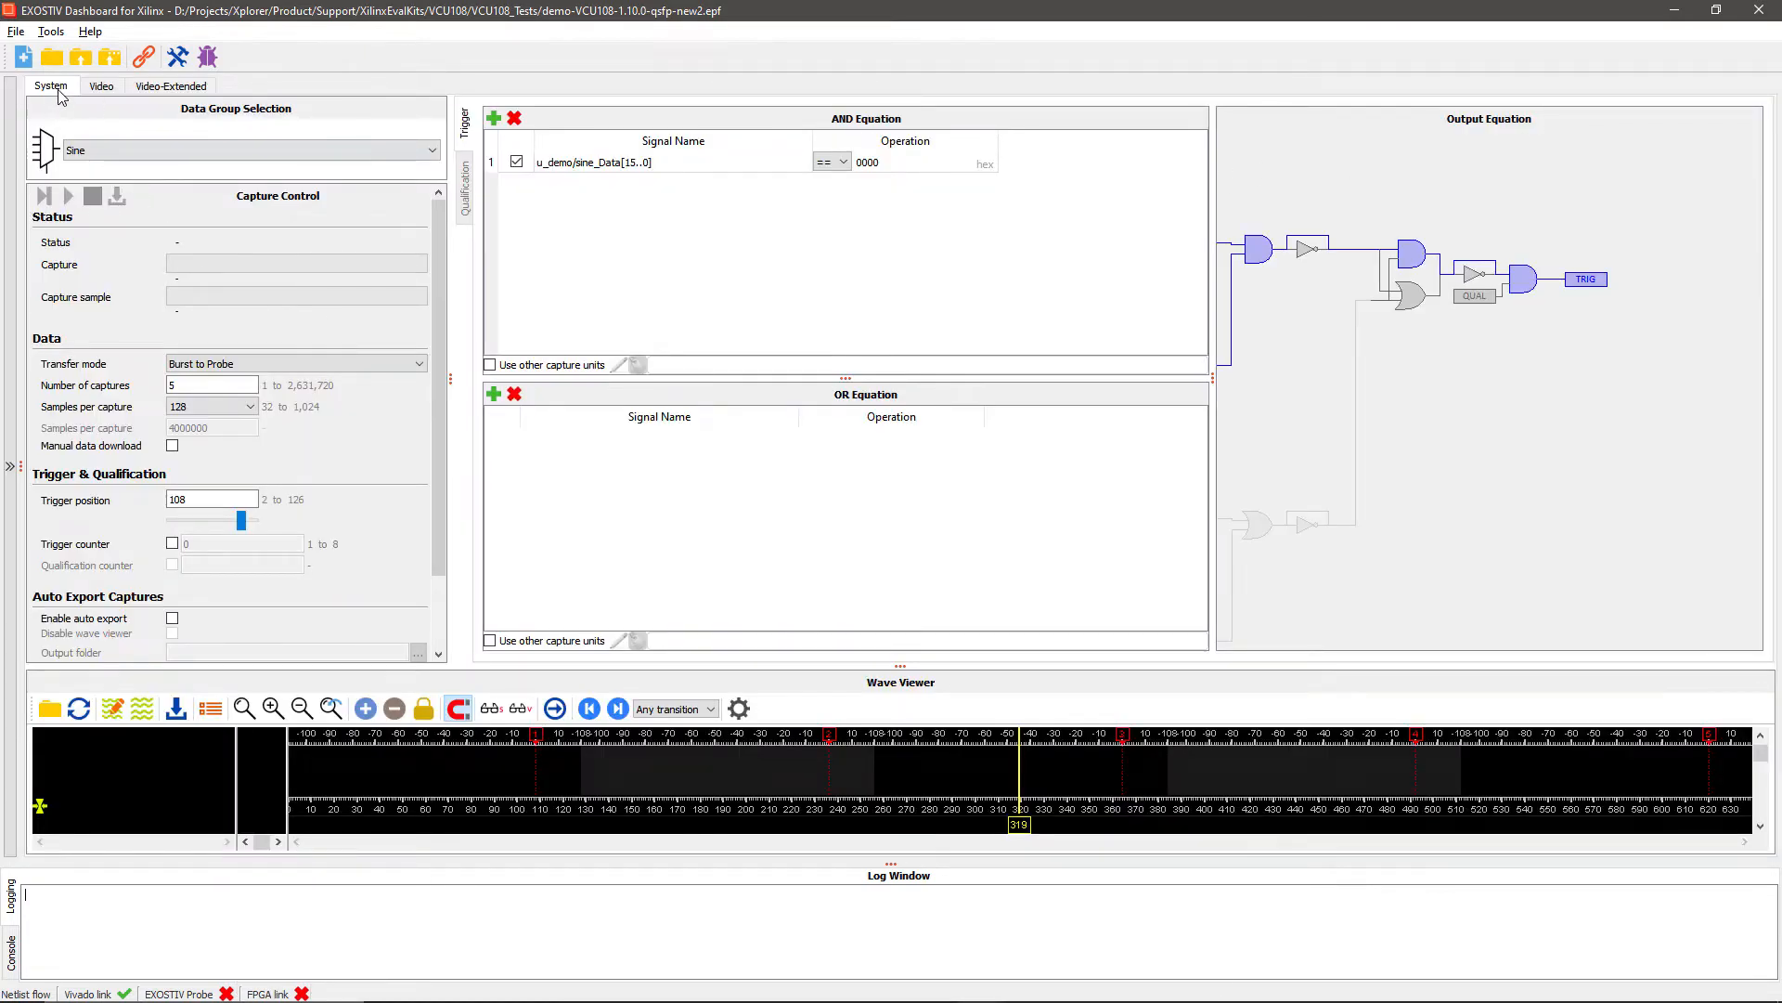
# Look through the Video, Video-Extended and System capture units and view the data groups selectable for System, keeping Sine
pyautogui.click(100, 88)
pyautogui.click(154, 87)
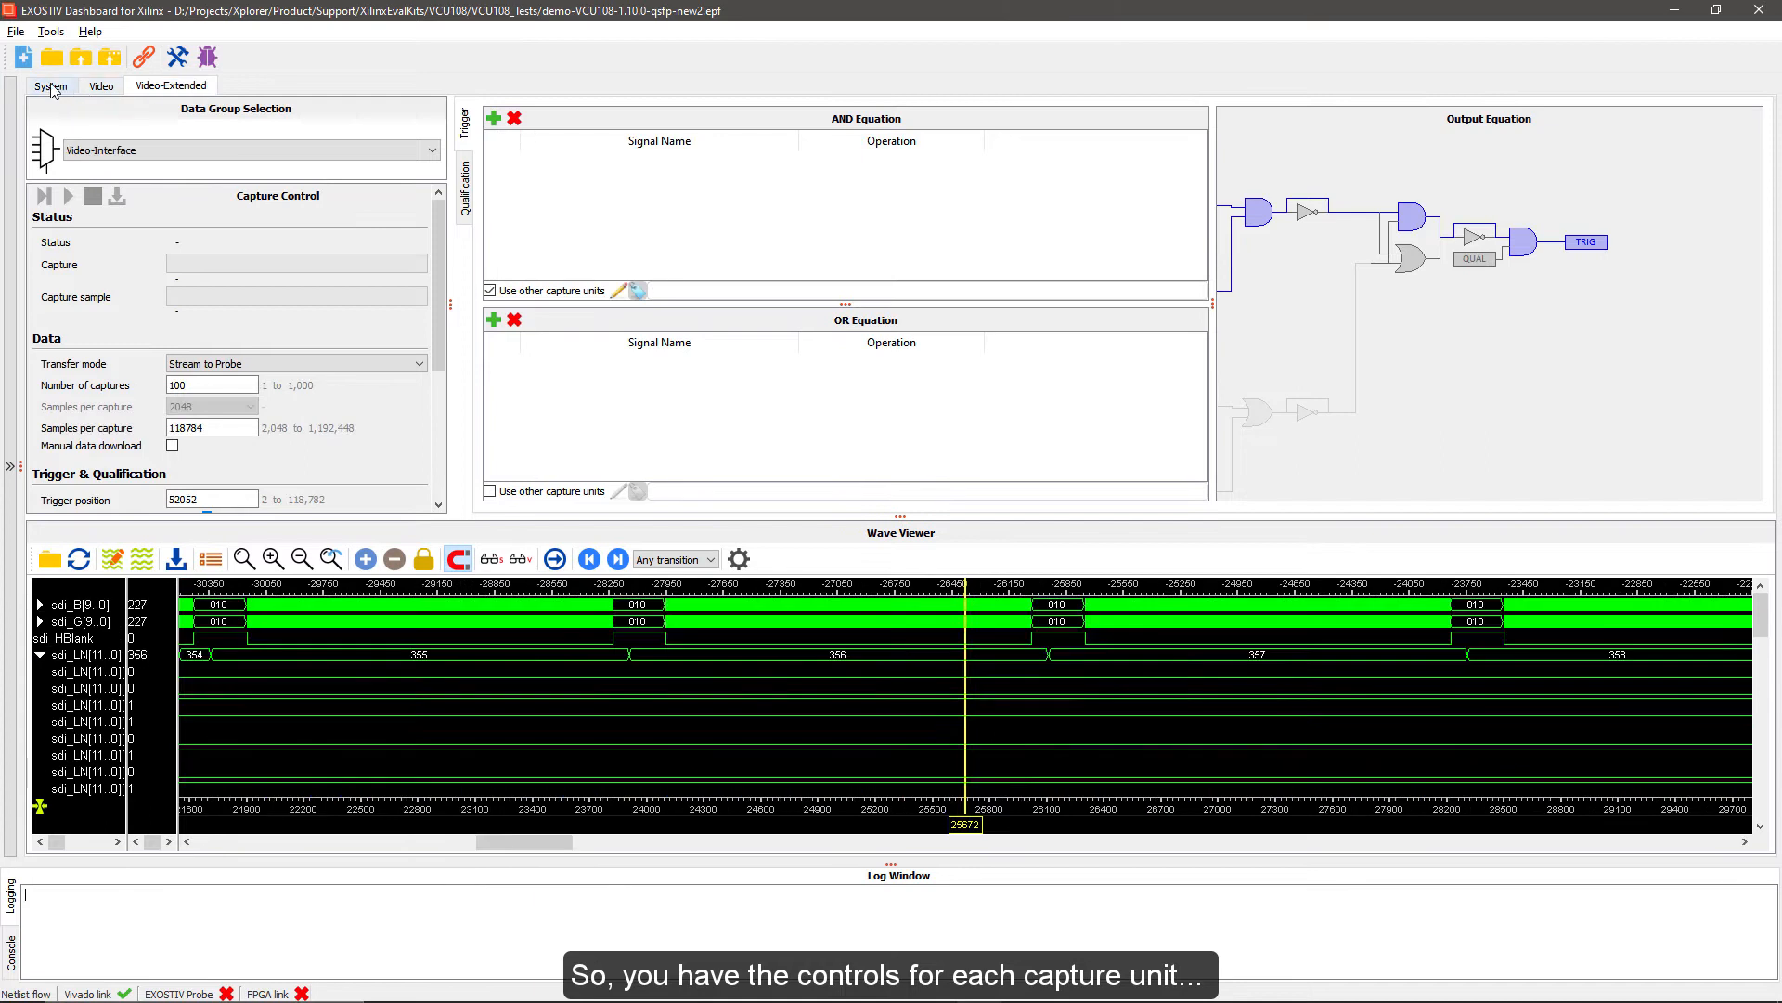
pyautogui.click(51, 86)
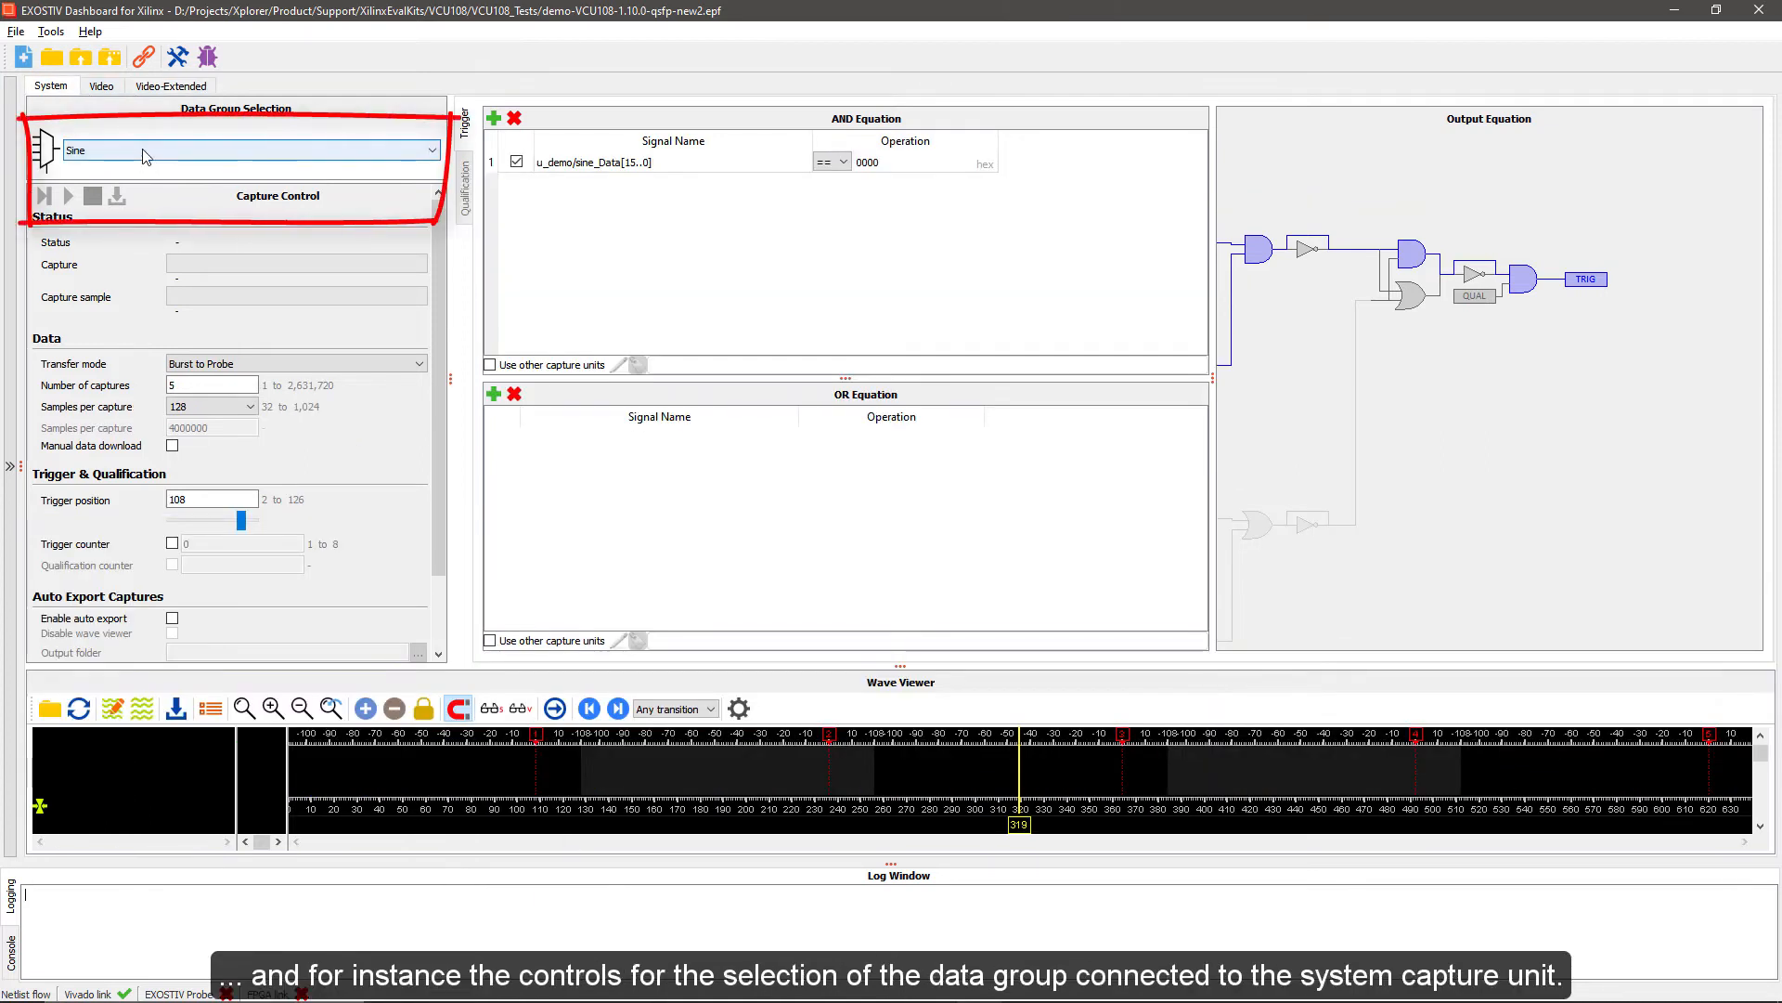
pyautogui.click(144, 152)
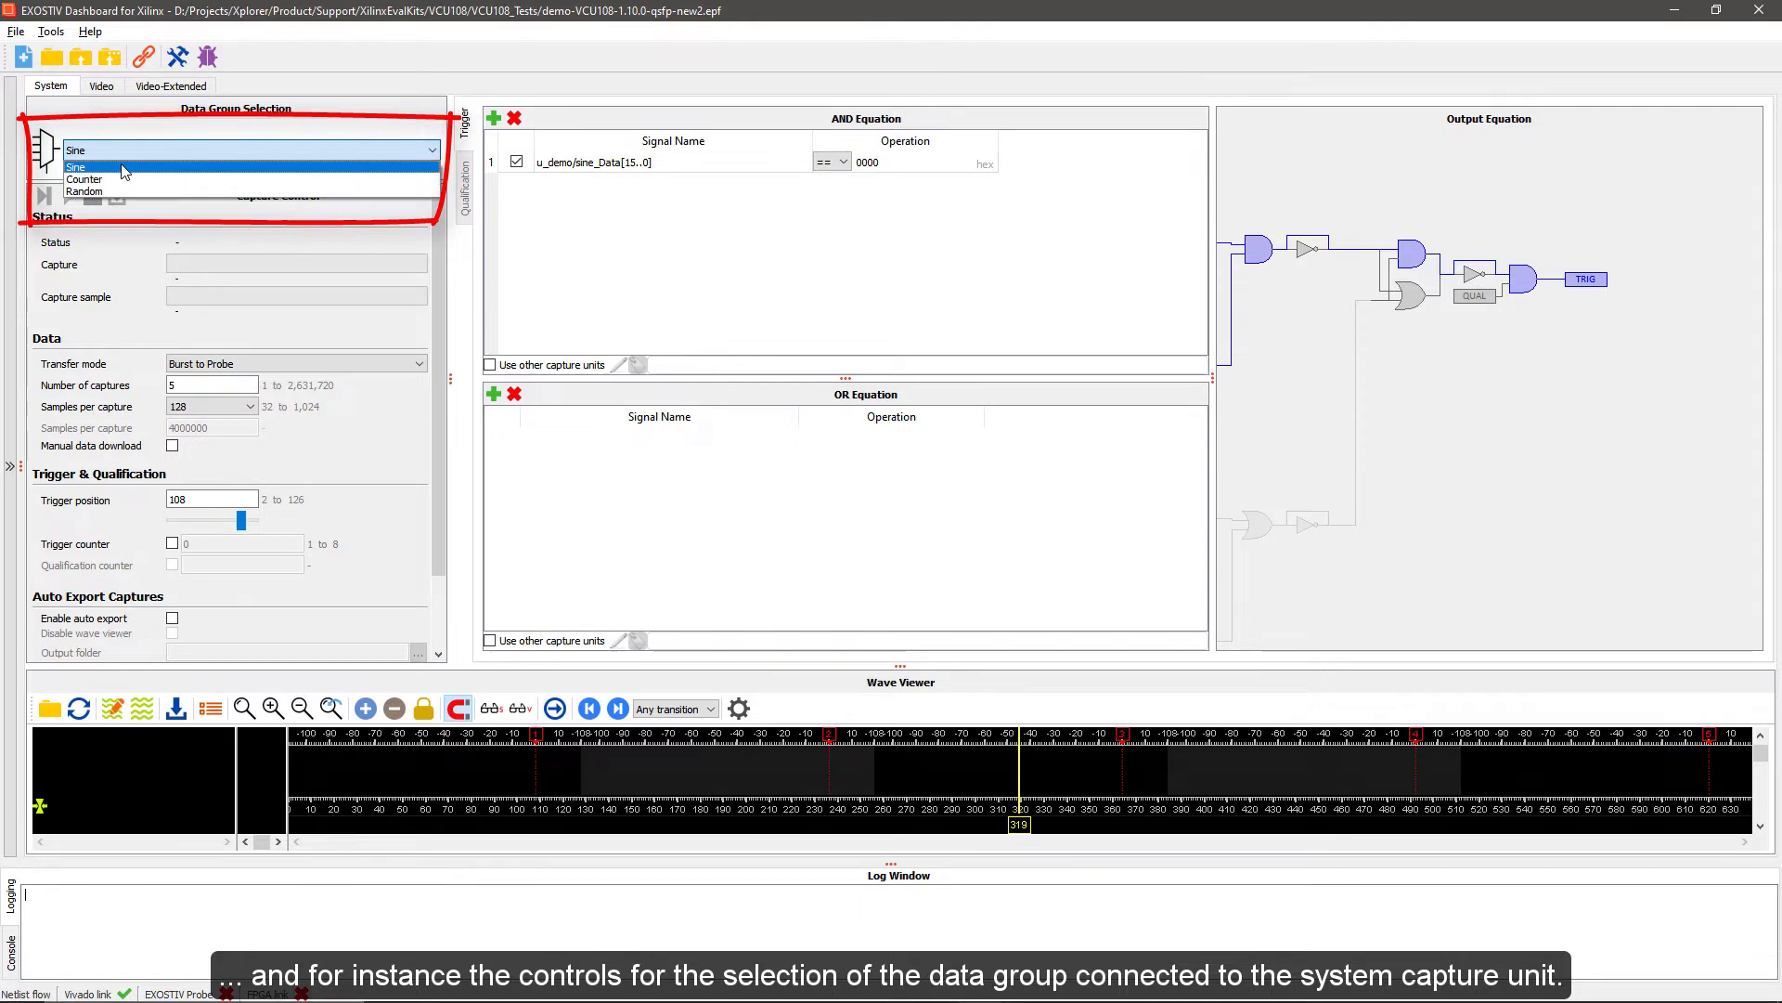
pyautogui.click(124, 171)
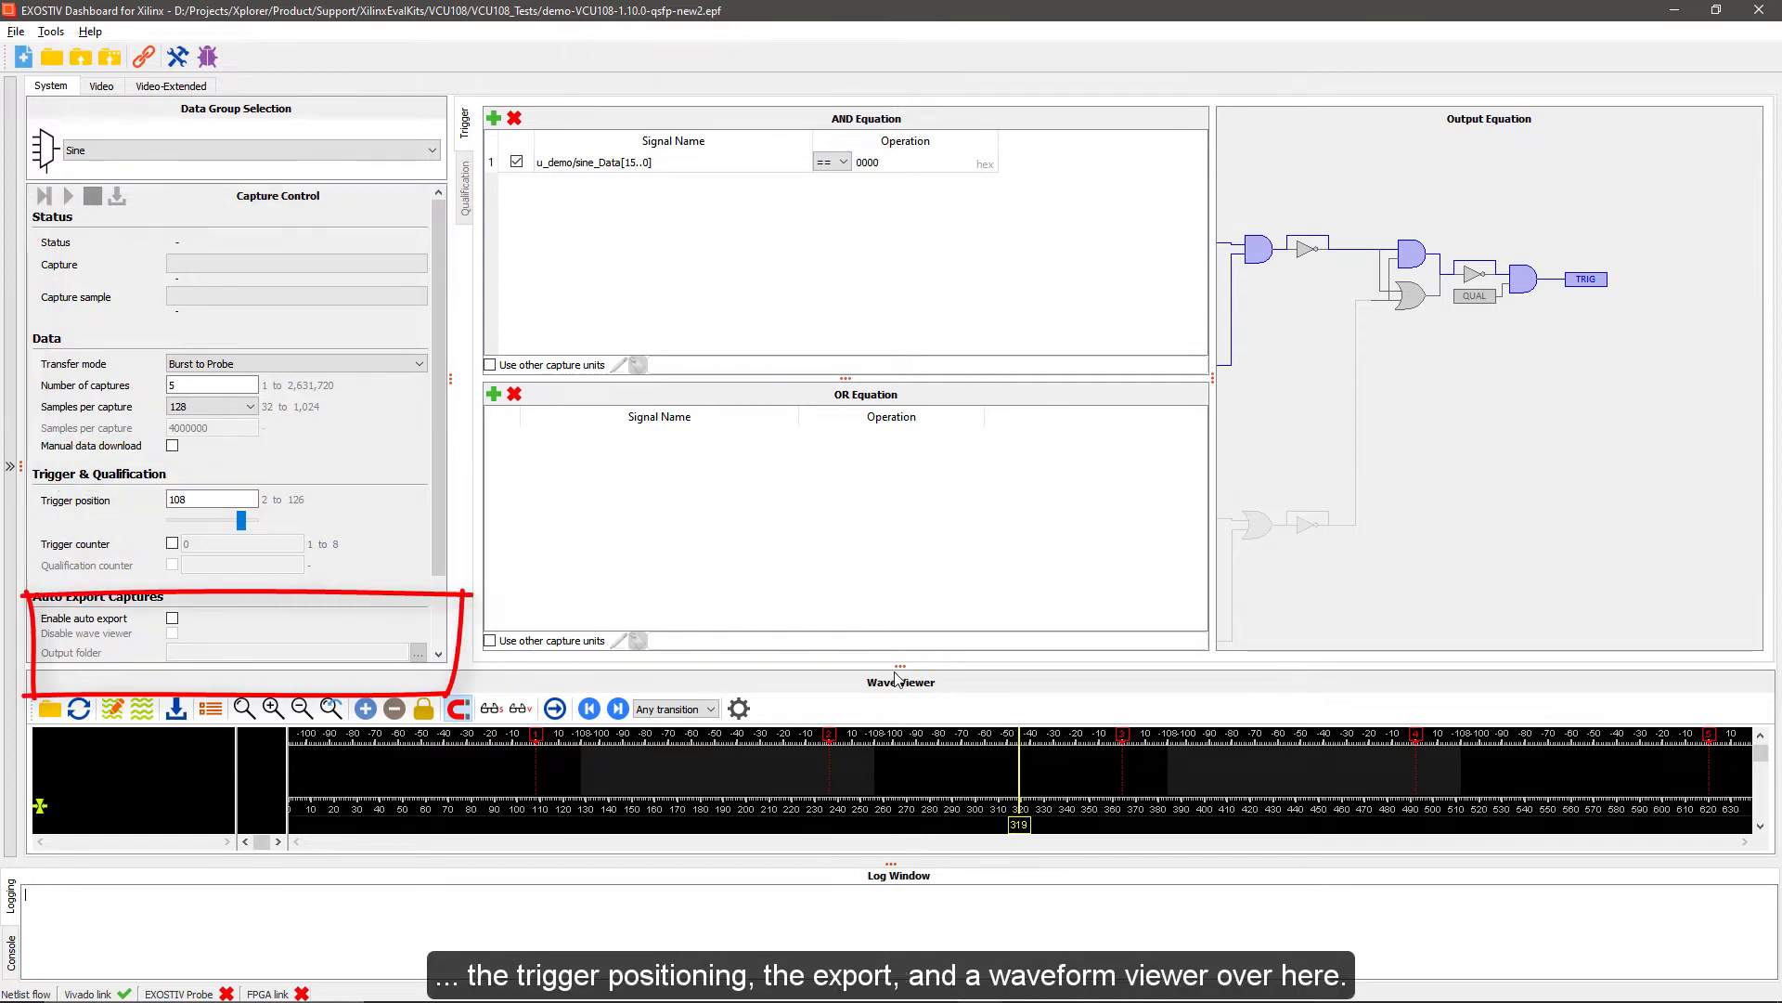
# Enlarge the log window and connect the EXOSTIV probe found on USB
pyautogui.moveTo(897, 665)
pyautogui.mouseDown()
pyautogui.moveTo(901, 475)
pyautogui.moveTo(876, 472)
pyautogui.moveTo(901, 478)
pyautogui.moveTo(912, 634)
pyautogui.mouseUp()
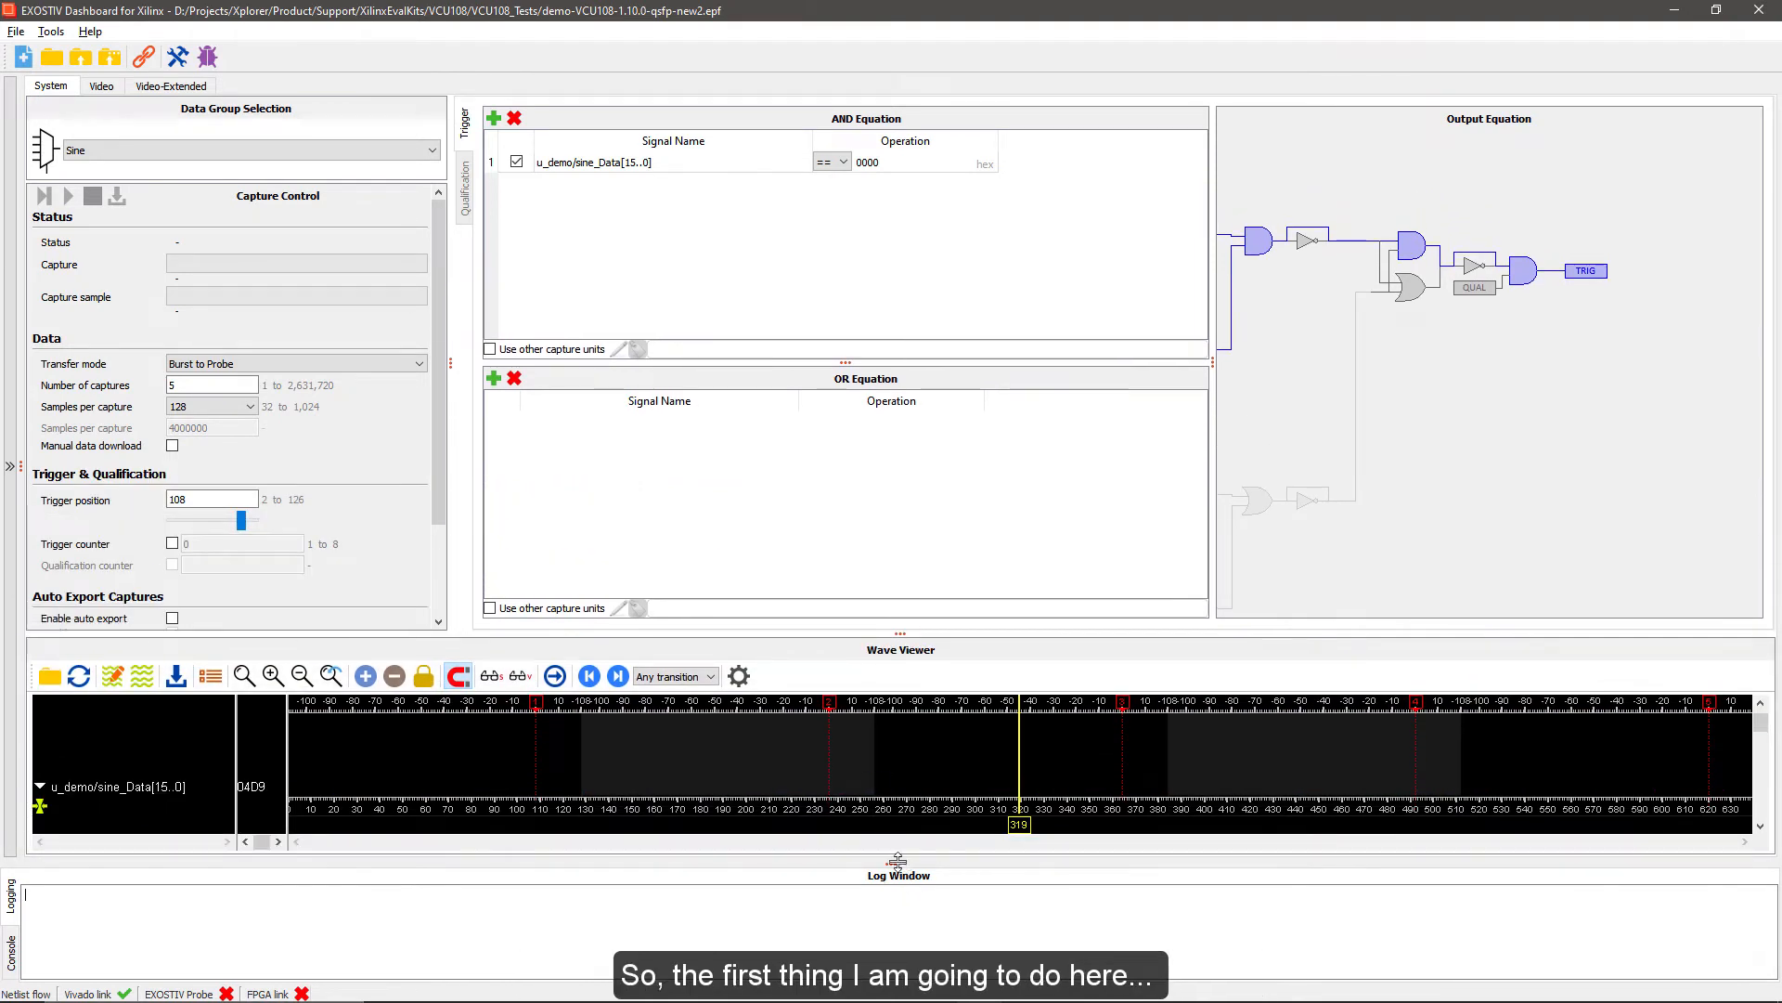
pyautogui.moveTo(898, 860); pyautogui.dragTo(879, 426)
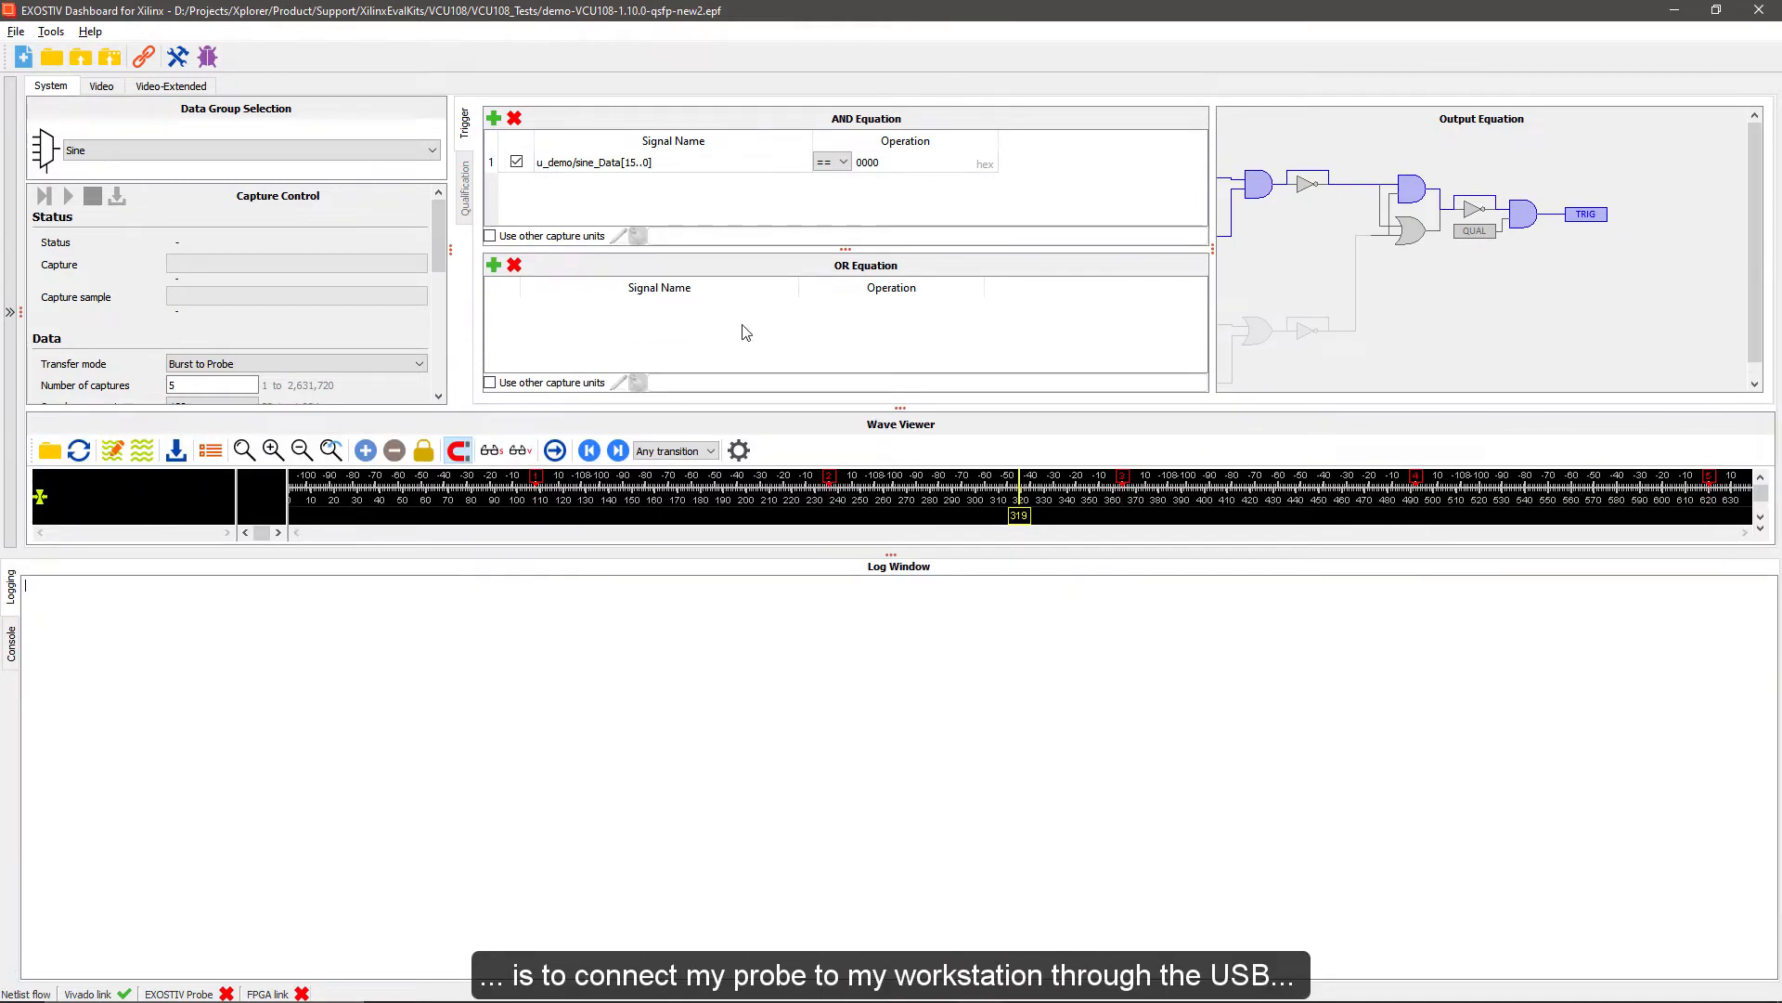
pyautogui.click(144, 59)
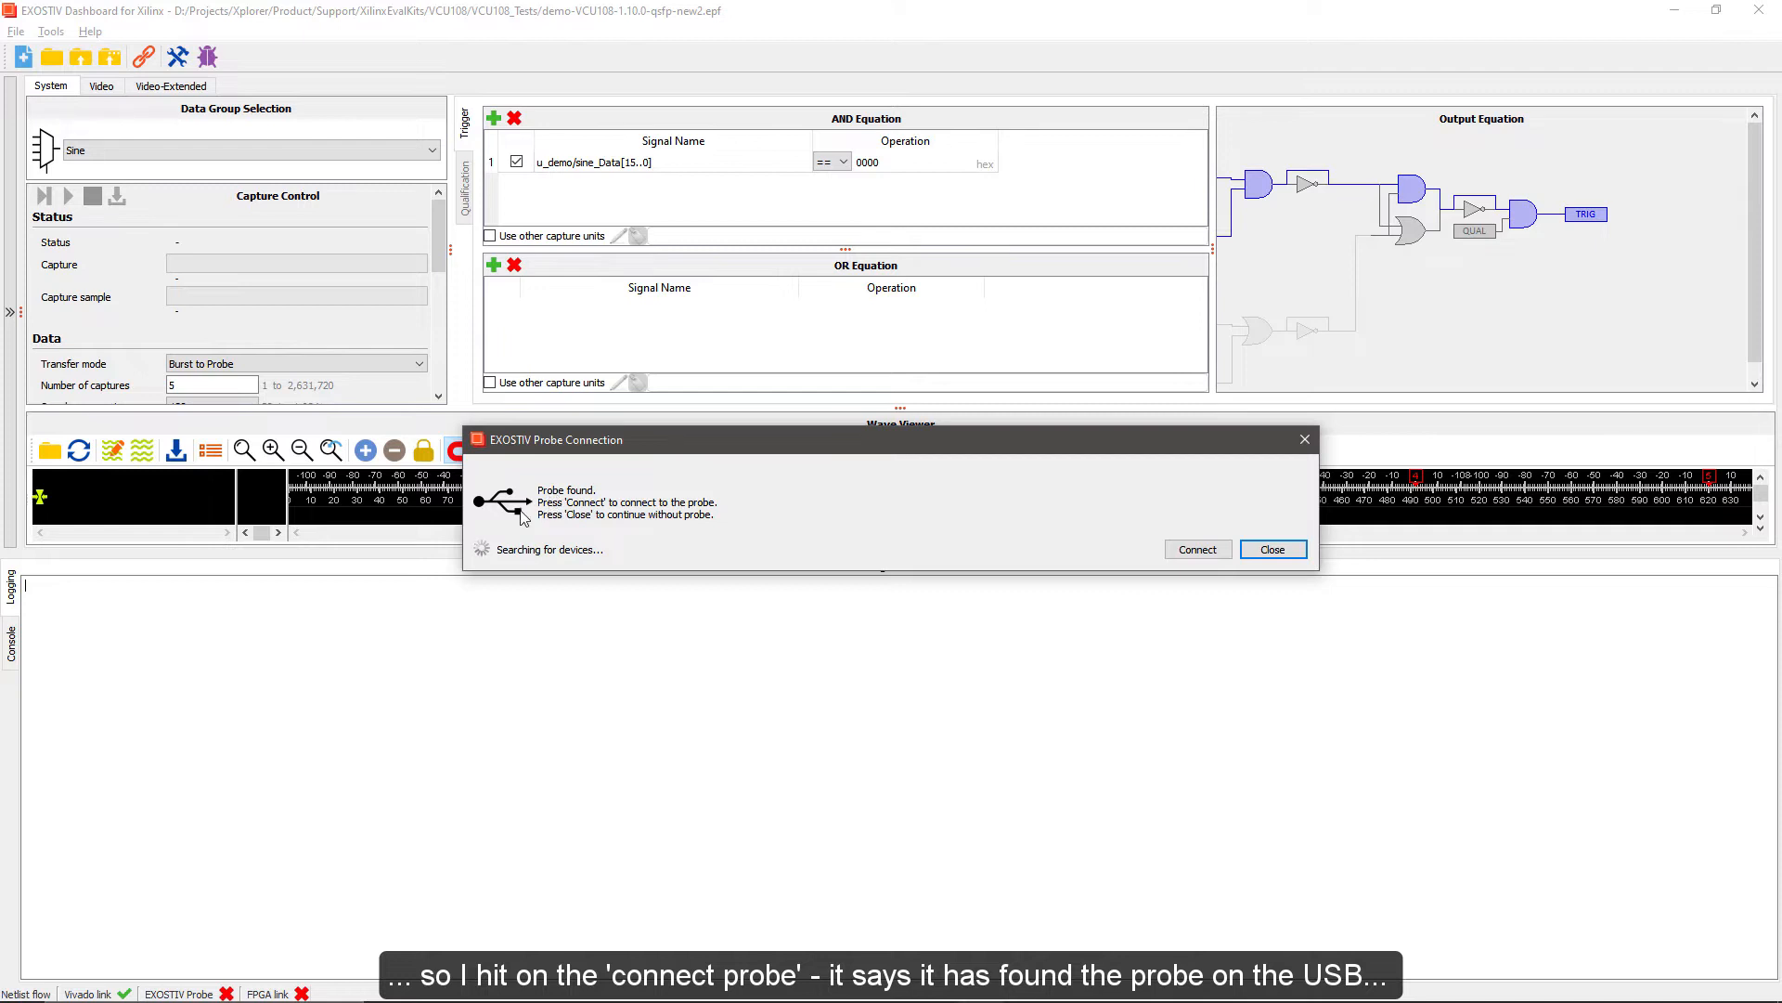
pyautogui.click(1197, 550)
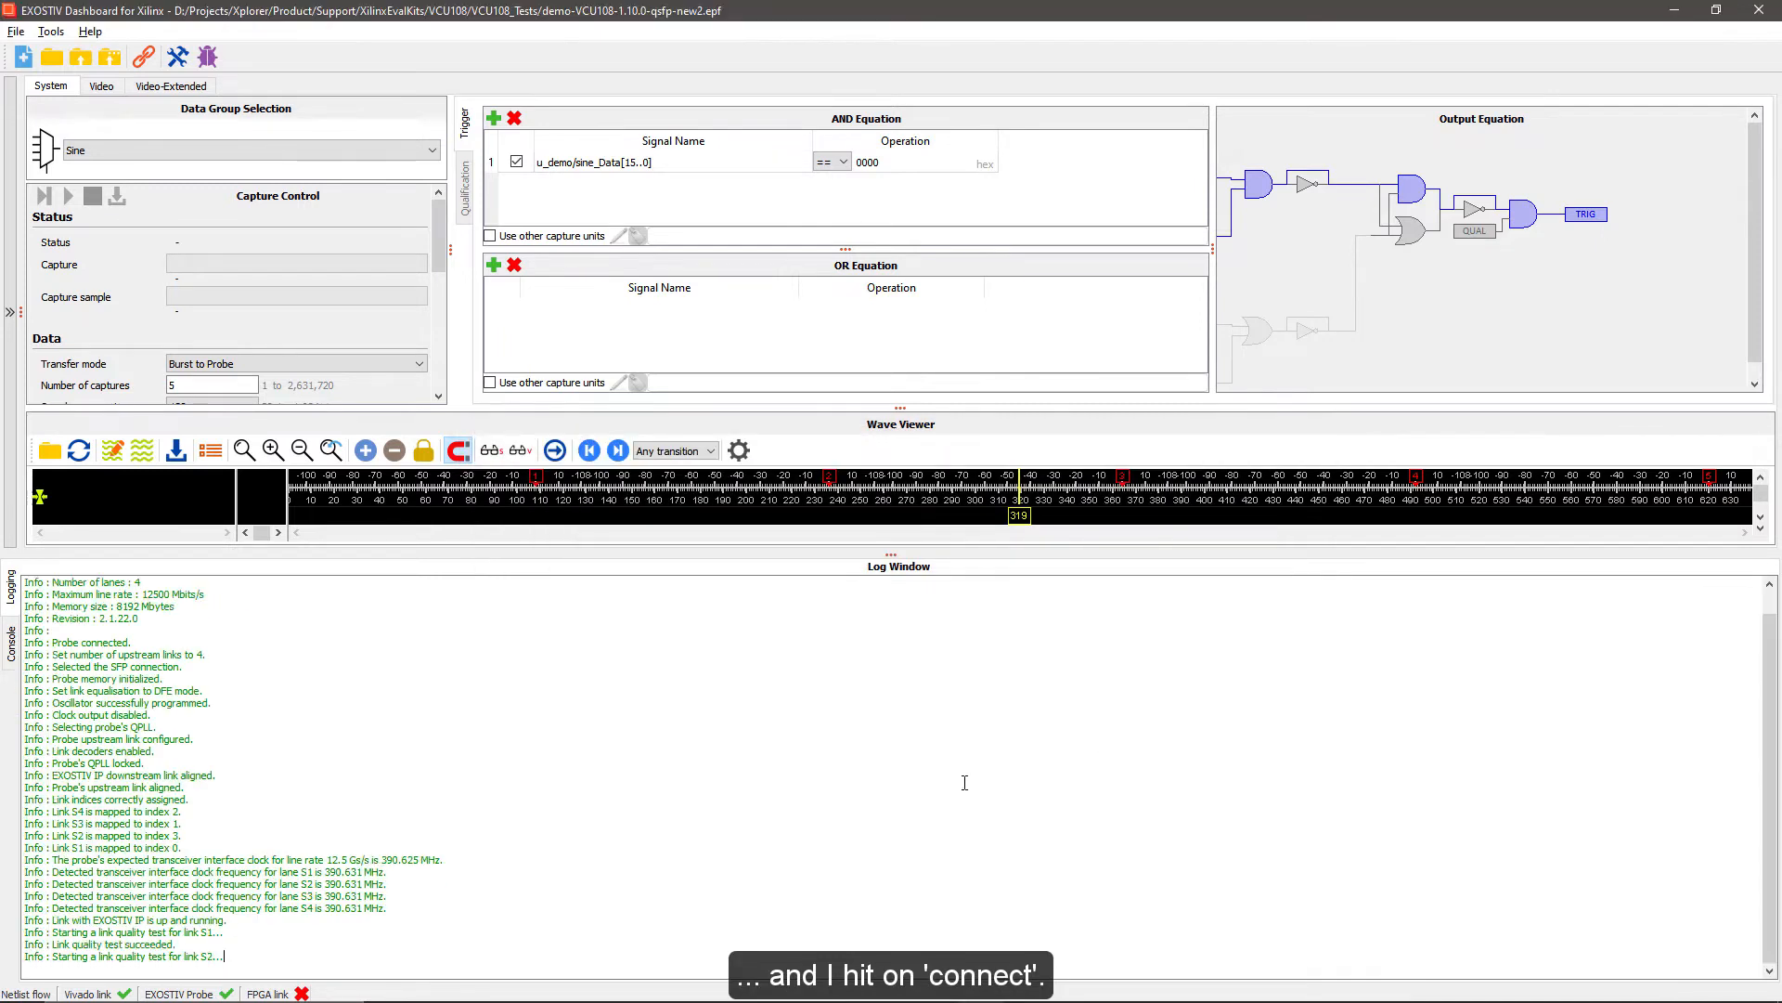
# Expand the log window to full height and examine the probe detection, link setup and link quality test messages
pyautogui.moveTo(894, 554); pyautogui.dragTo(893, 102)
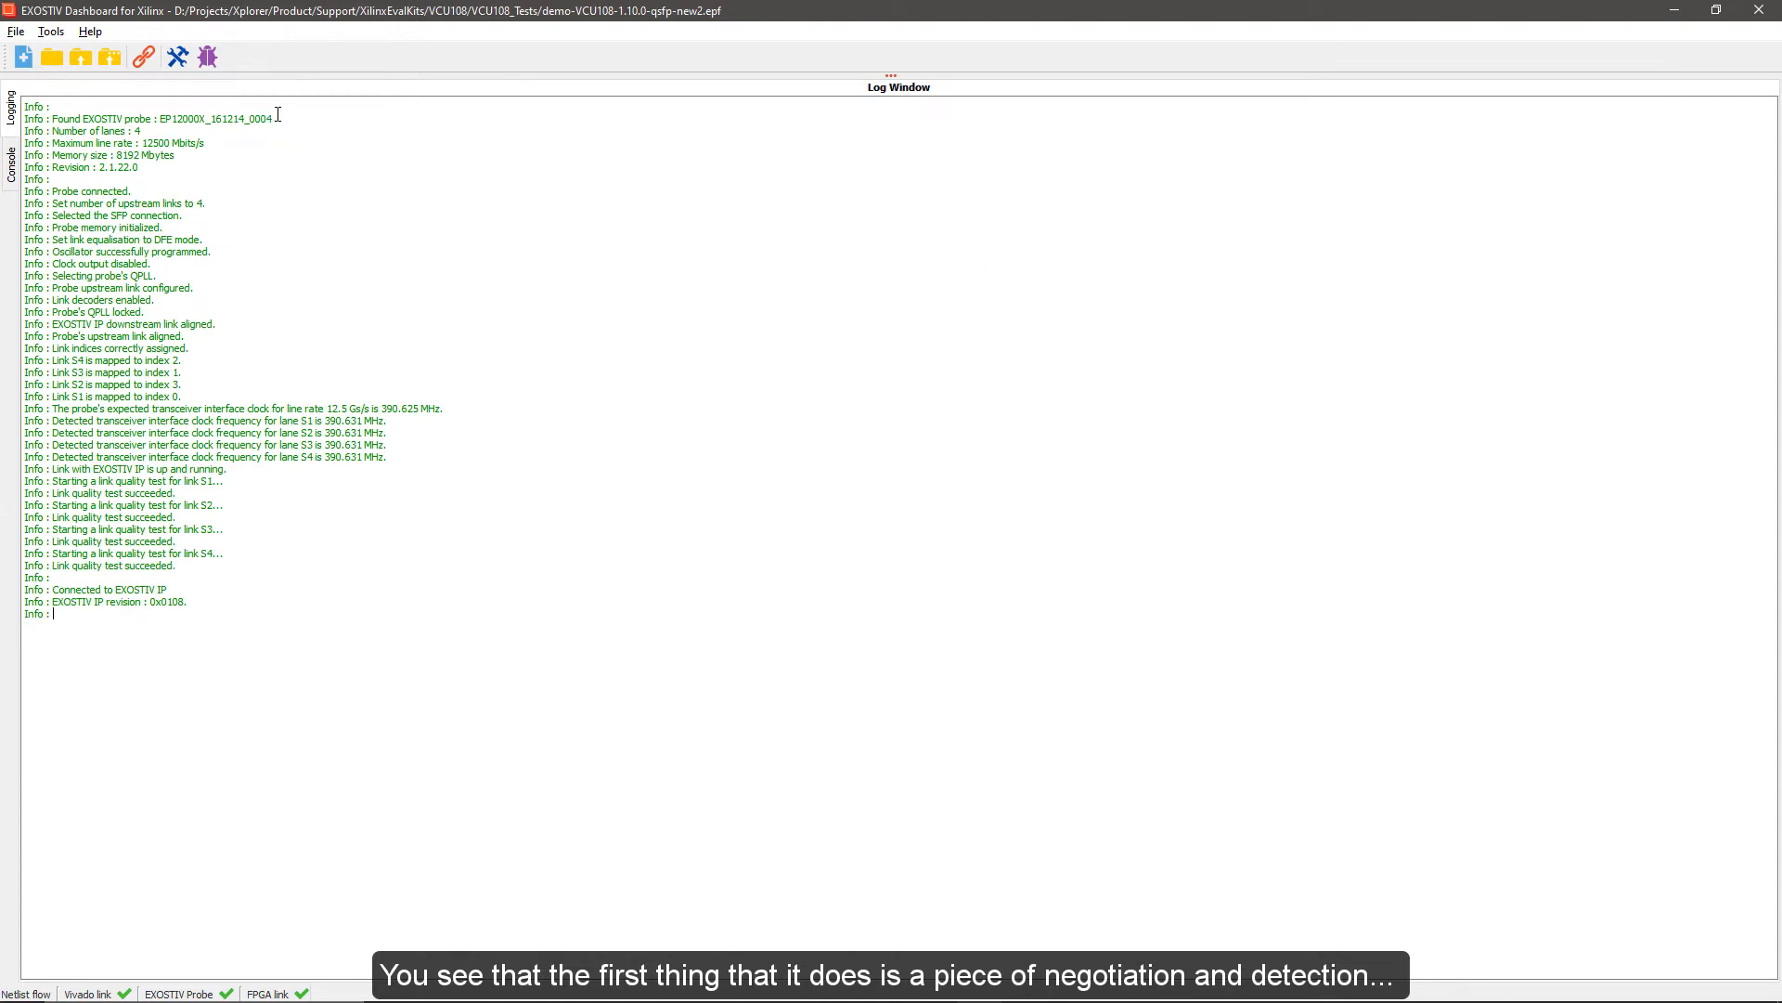
pyautogui.moveTo(160, 119); pyautogui.dragTo(279, 119)
pyautogui.click(232, 191)
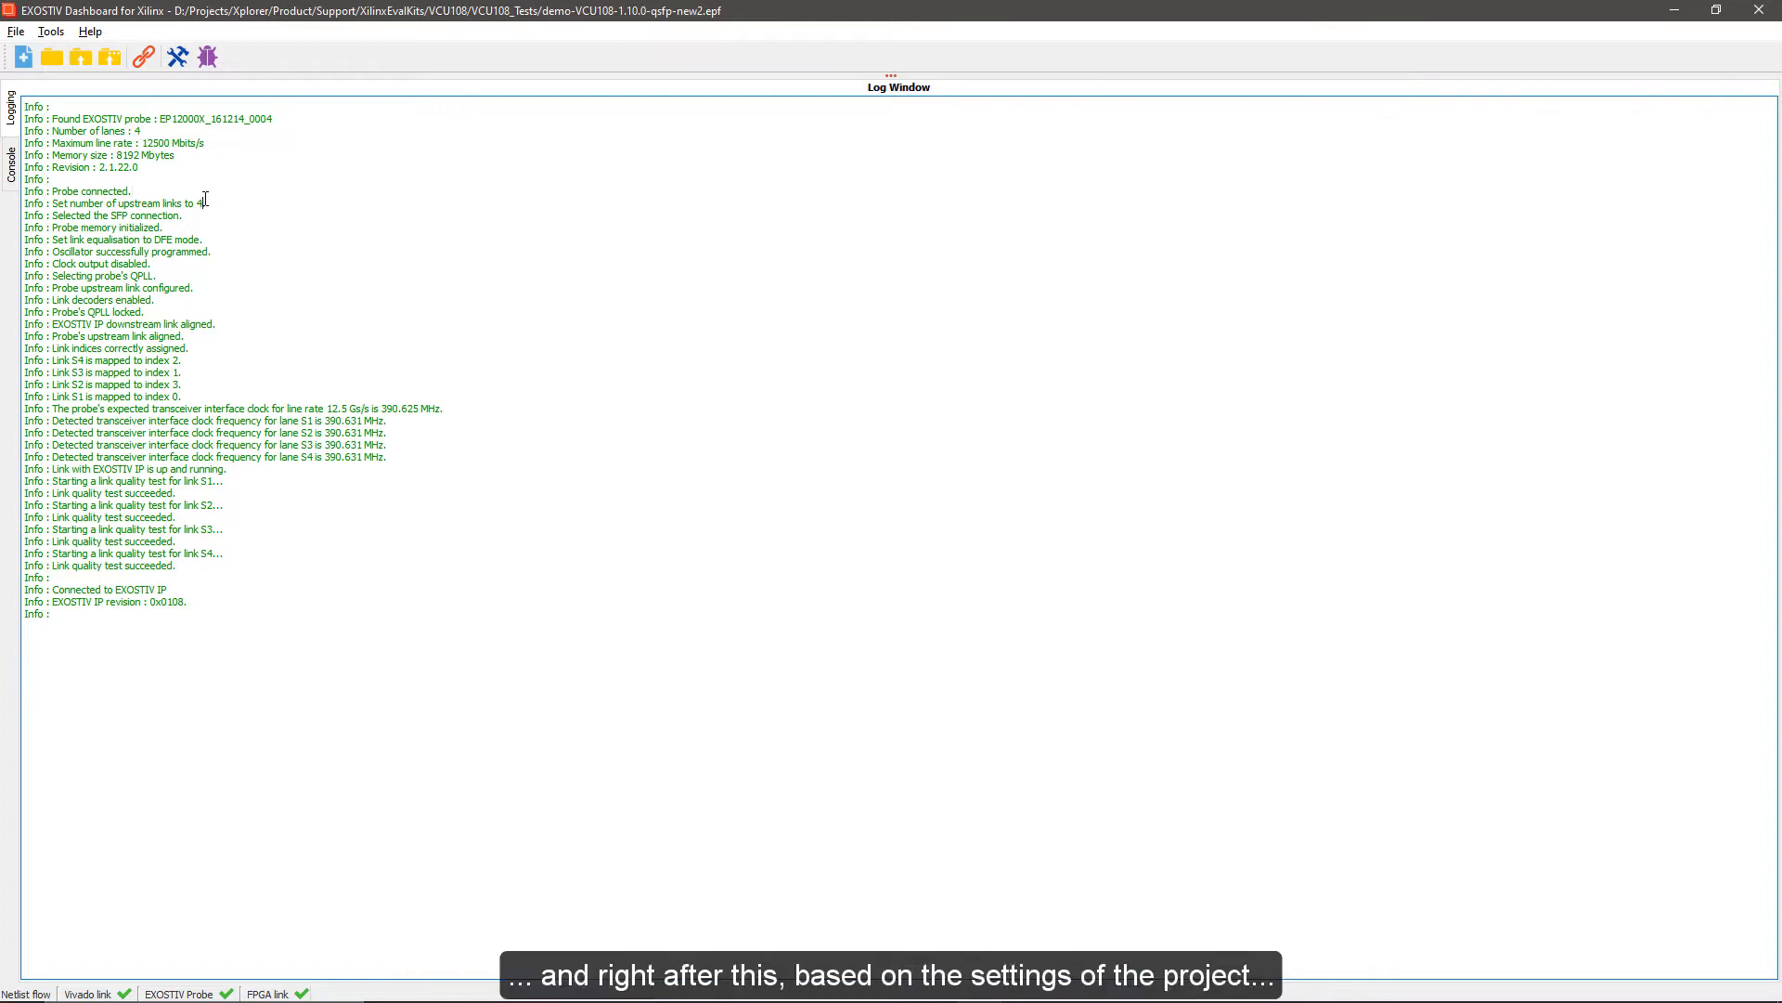
pyautogui.moveTo(205, 201); pyautogui.dragTo(231, 274)
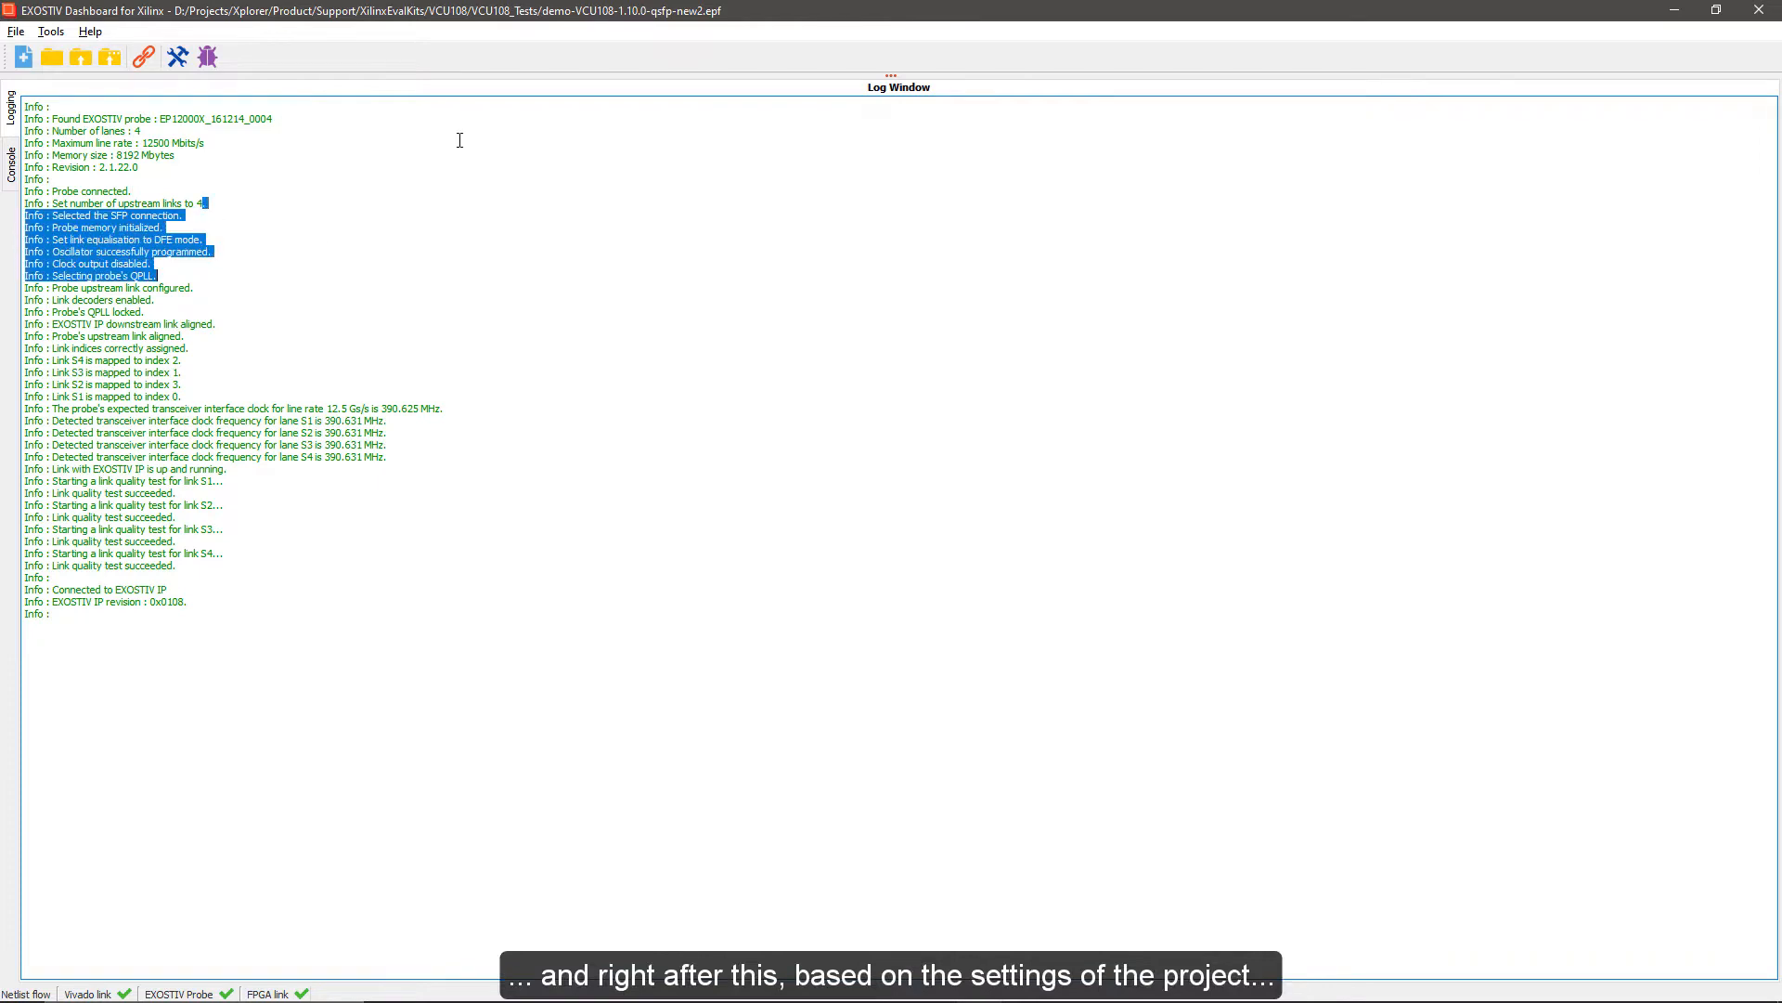
pyautogui.click(584, 252)
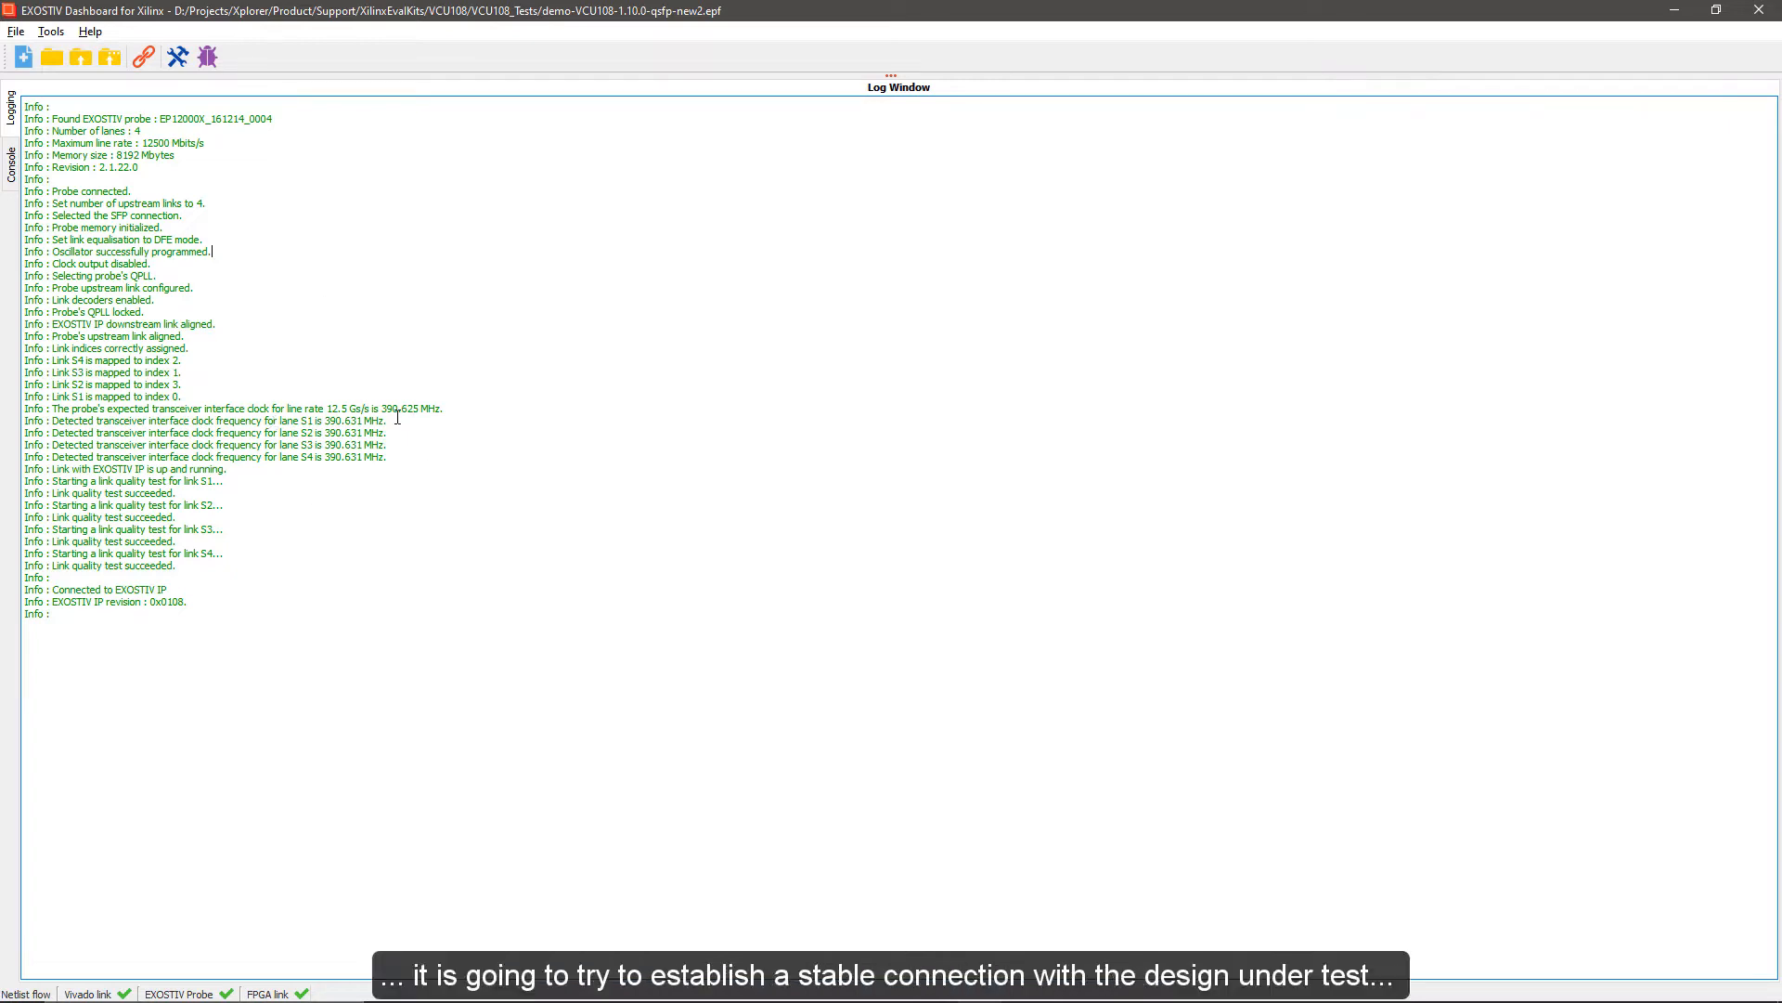
pyautogui.moveTo(238, 471)
pyautogui.mouseDown()
pyautogui.moveTo(242, 513)
pyautogui.moveTo(240, 473)
pyautogui.mouseUp()
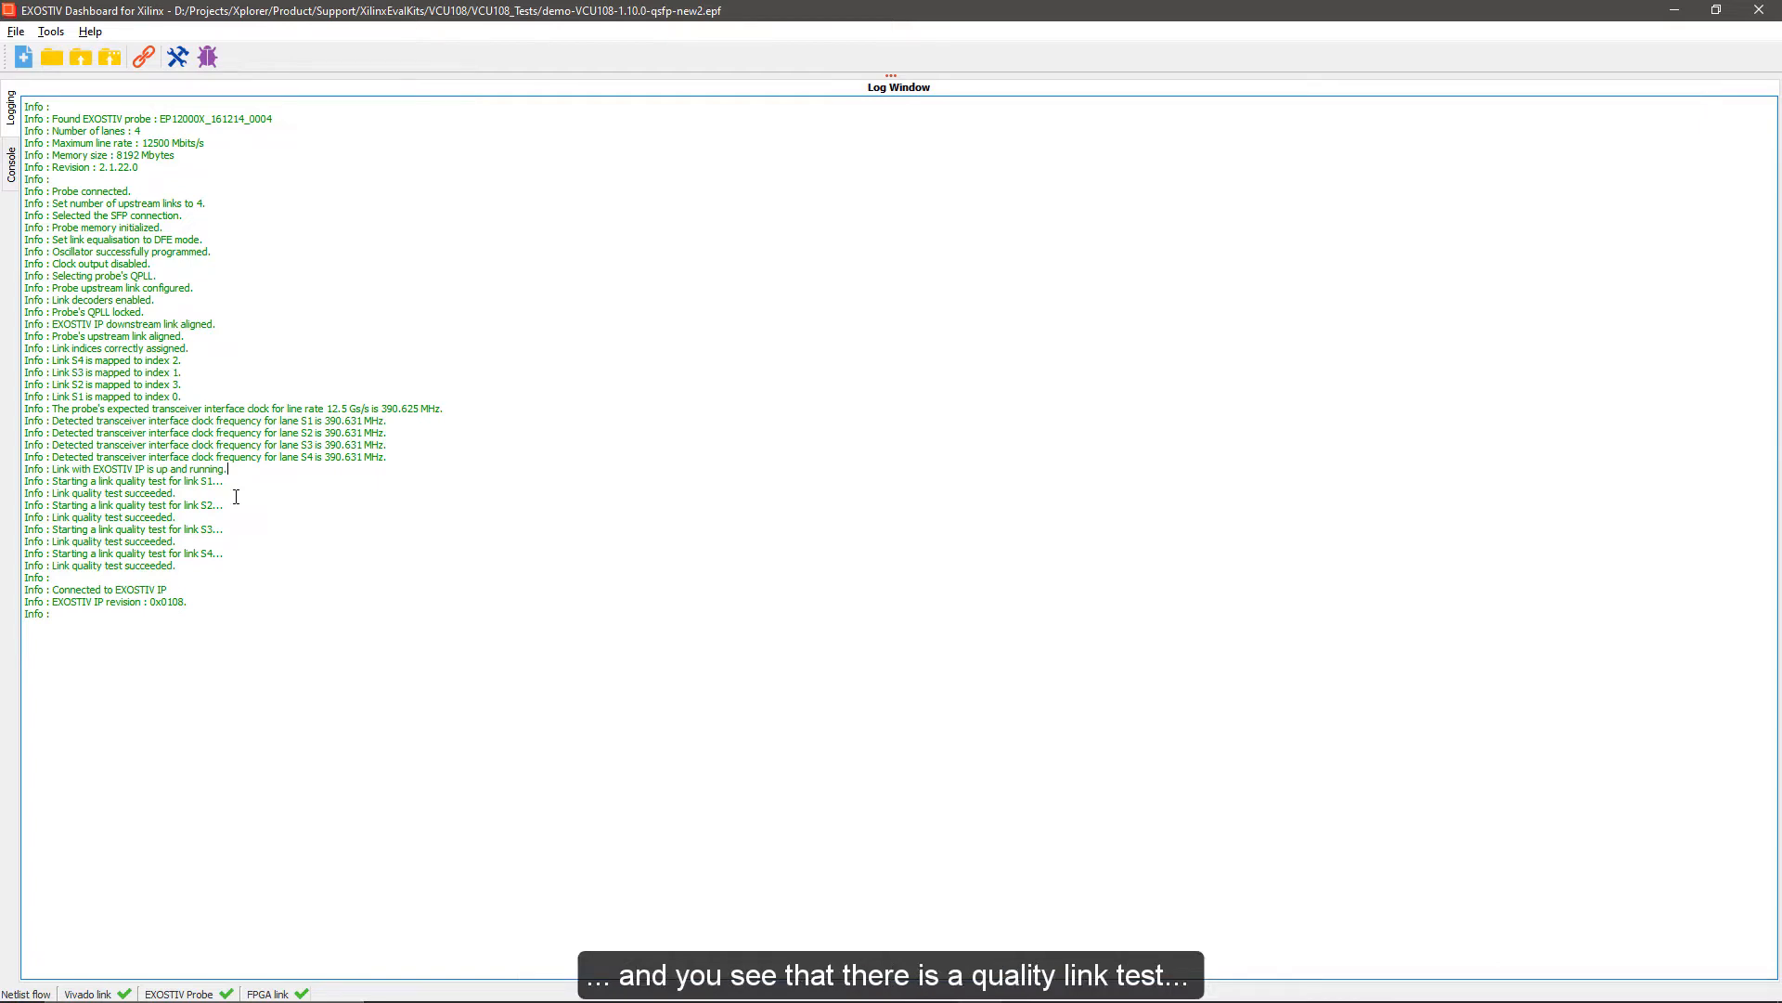
pyautogui.moveTo(227, 476); pyautogui.dragTo(242, 575)
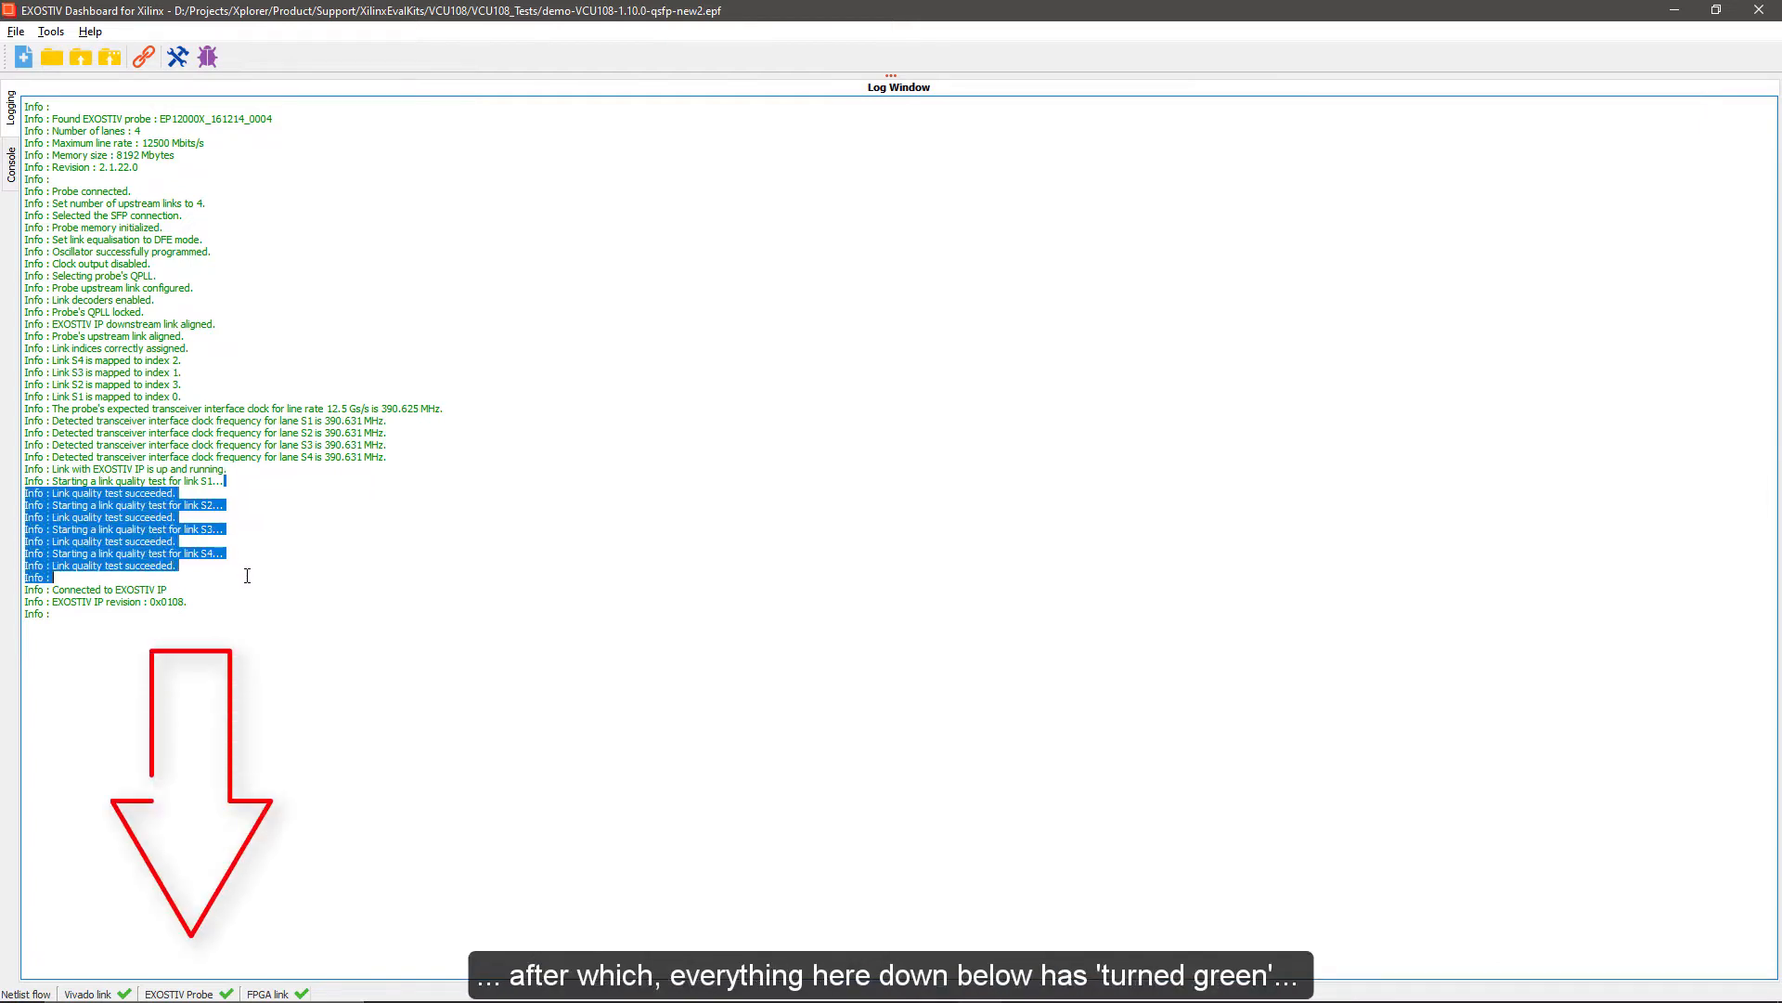
pyautogui.click(310, 557)
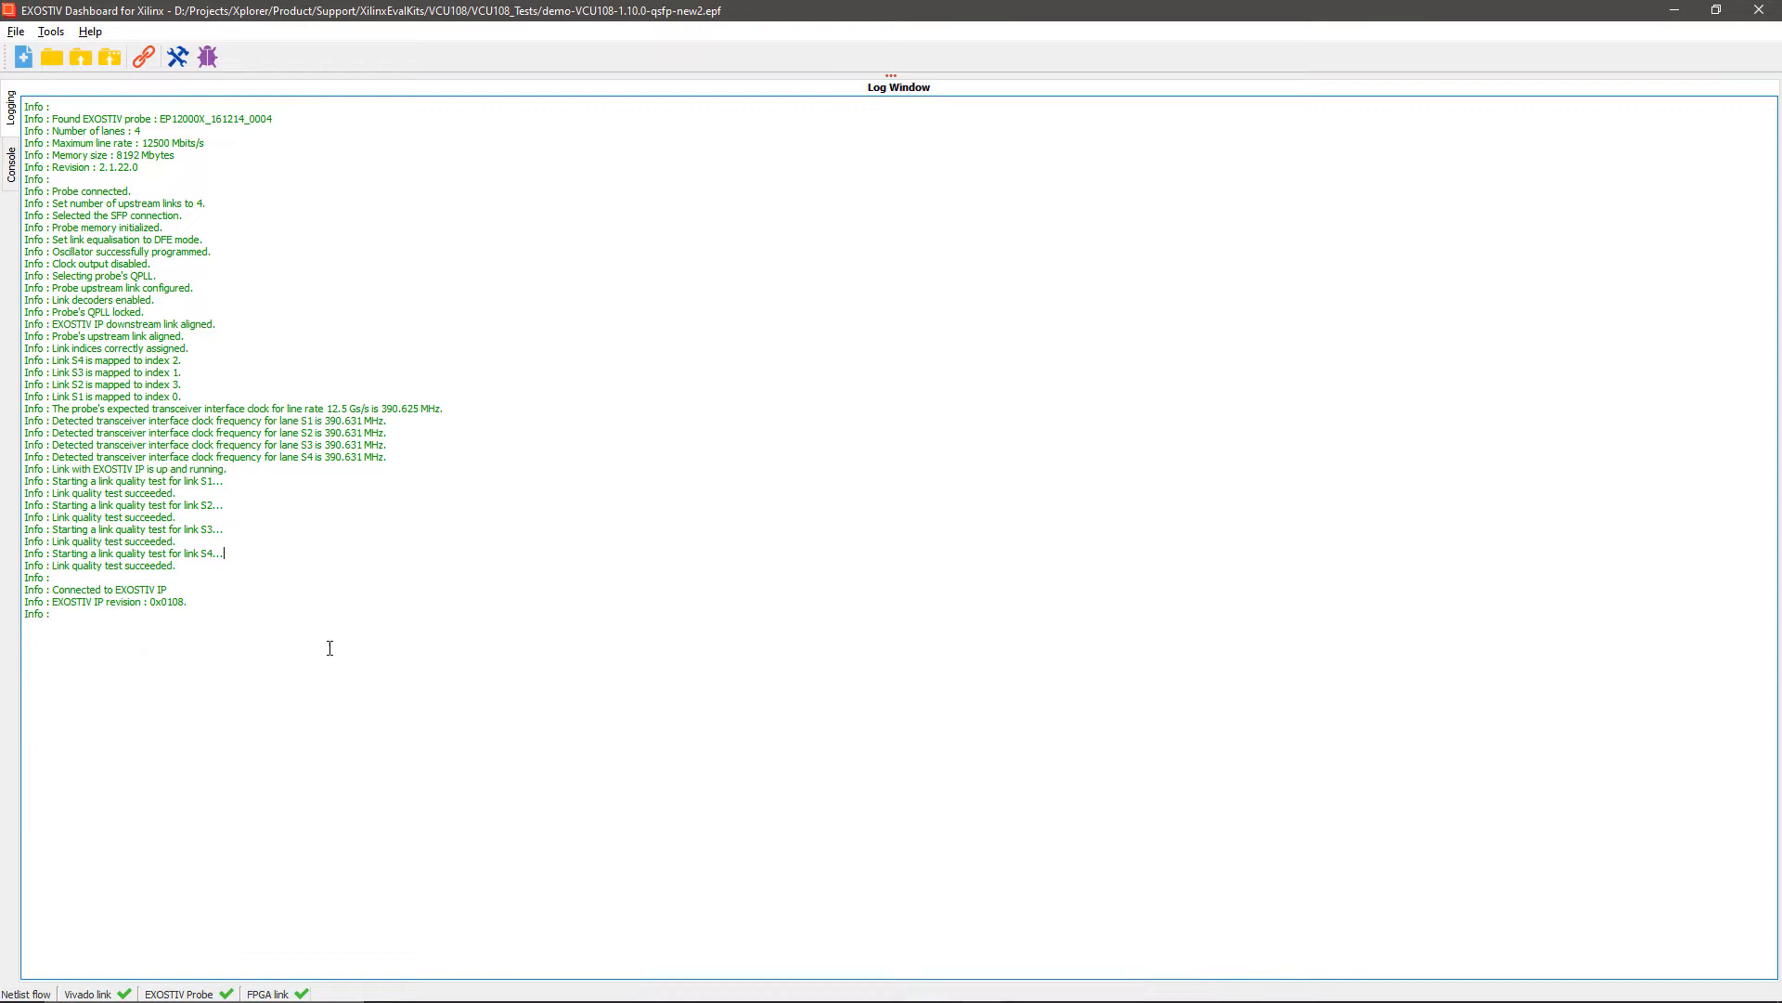
# Collapse the log window and set the System unit's Sine data group to 1 capture of 1024 samples
pyautogui.moveTo(887, 75); pyautogui.dragTo(870, 997)
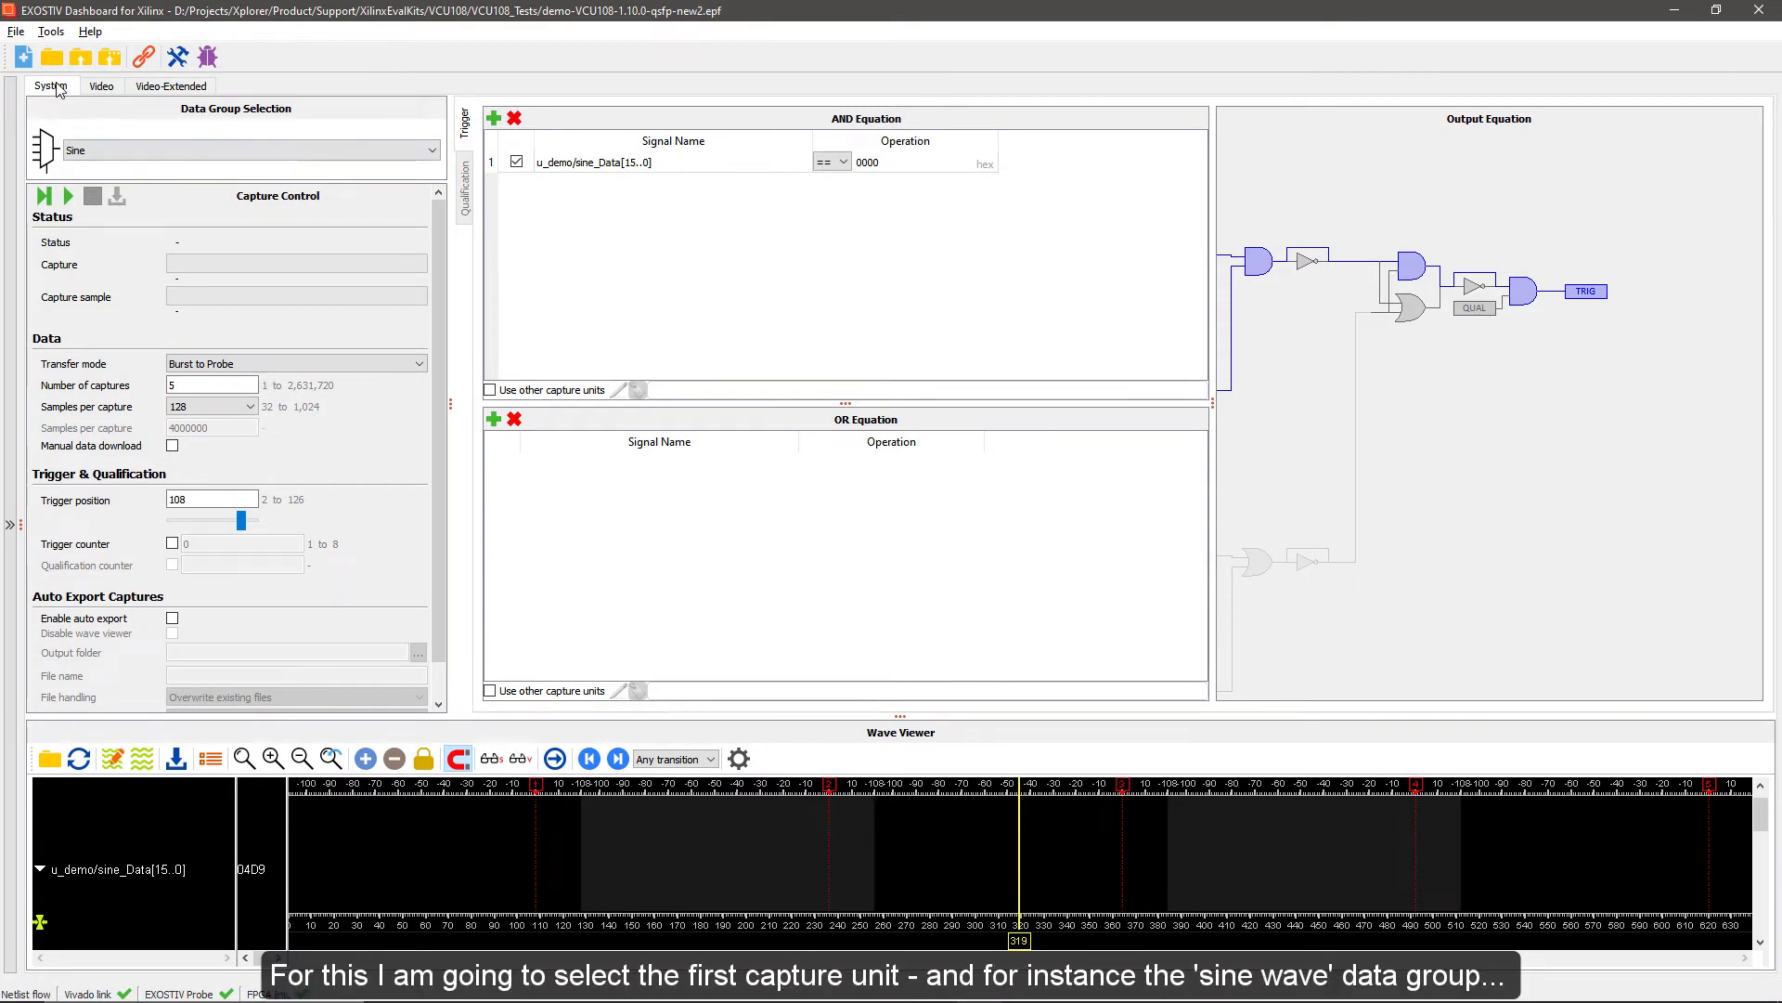
pyautogui.click(125, 150)
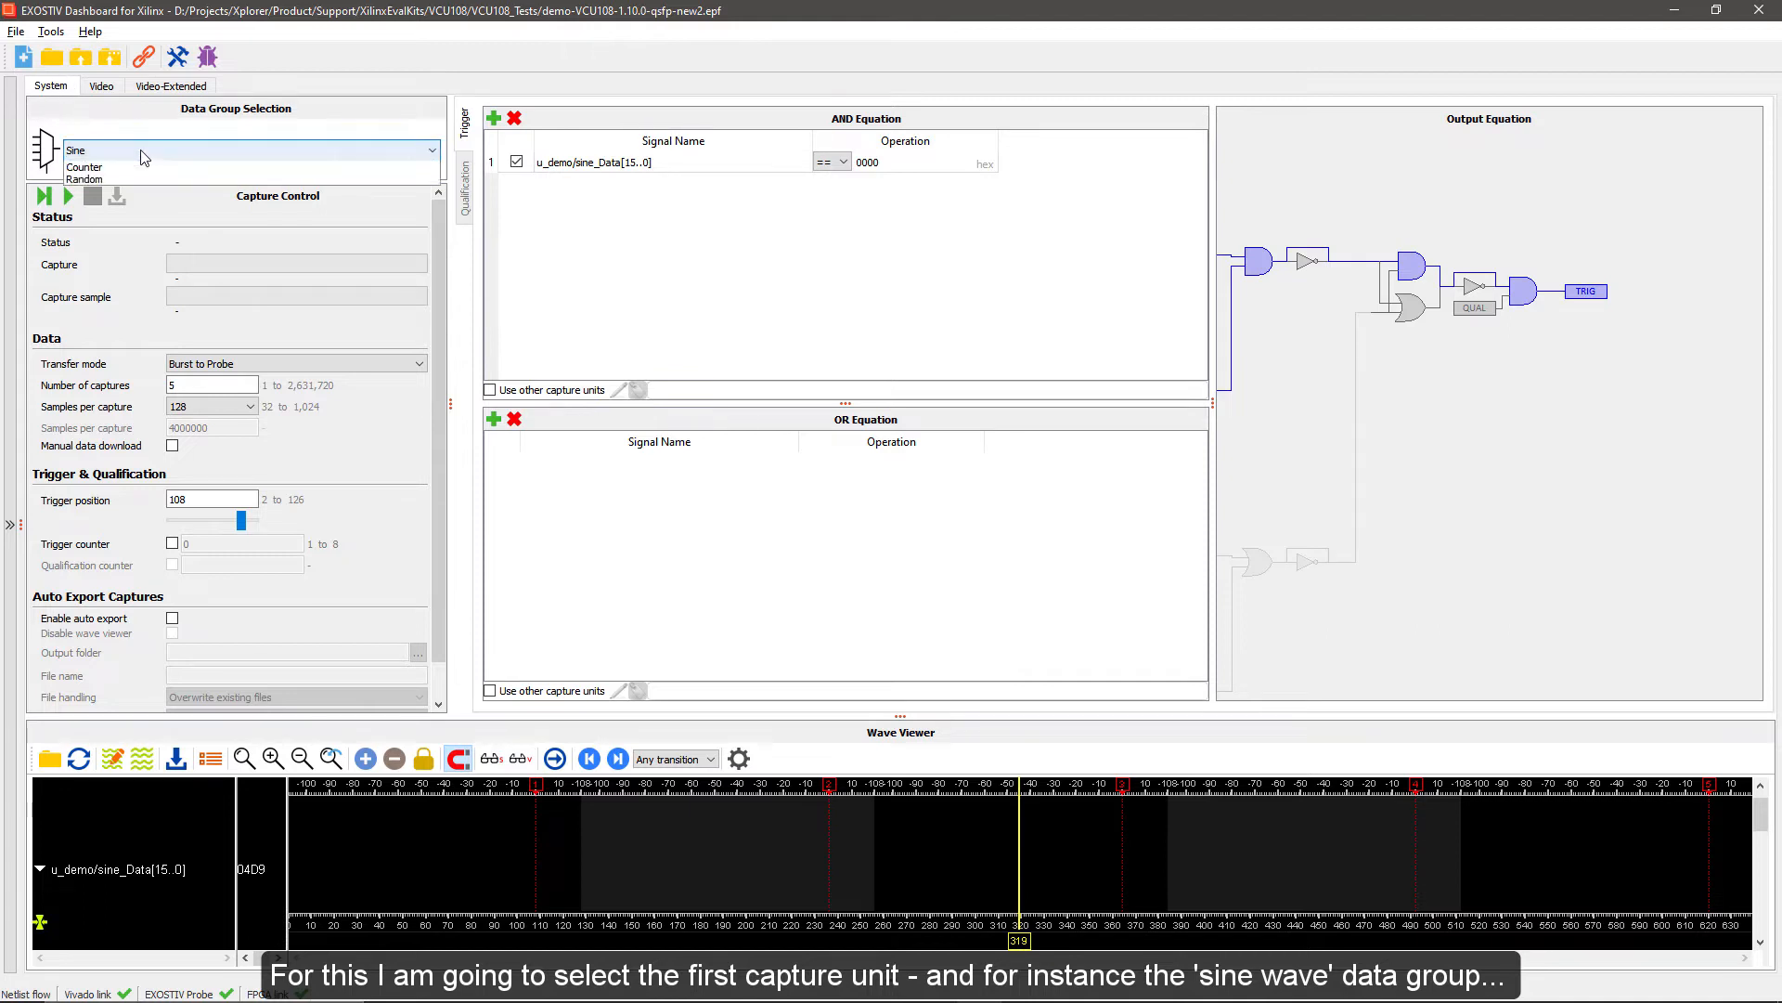
pyautogui.click(127, 168)
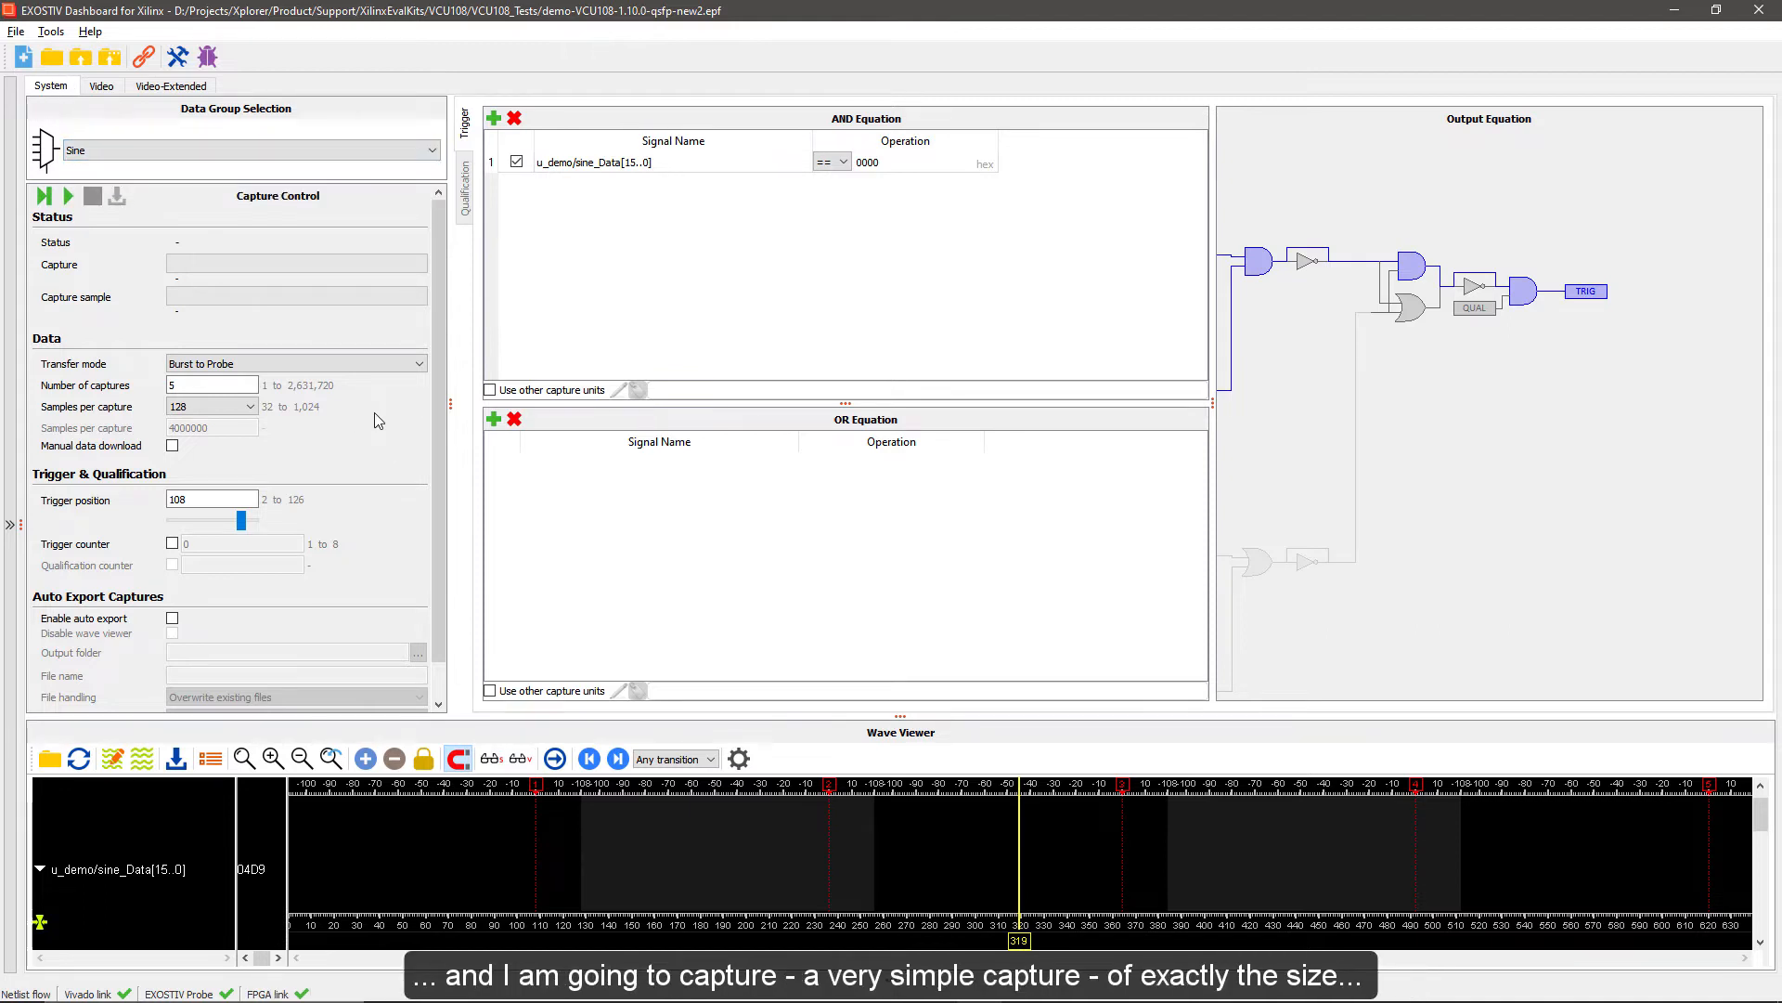
pyautogui.doubleClick(214, 384)
pyautogui.write('1')
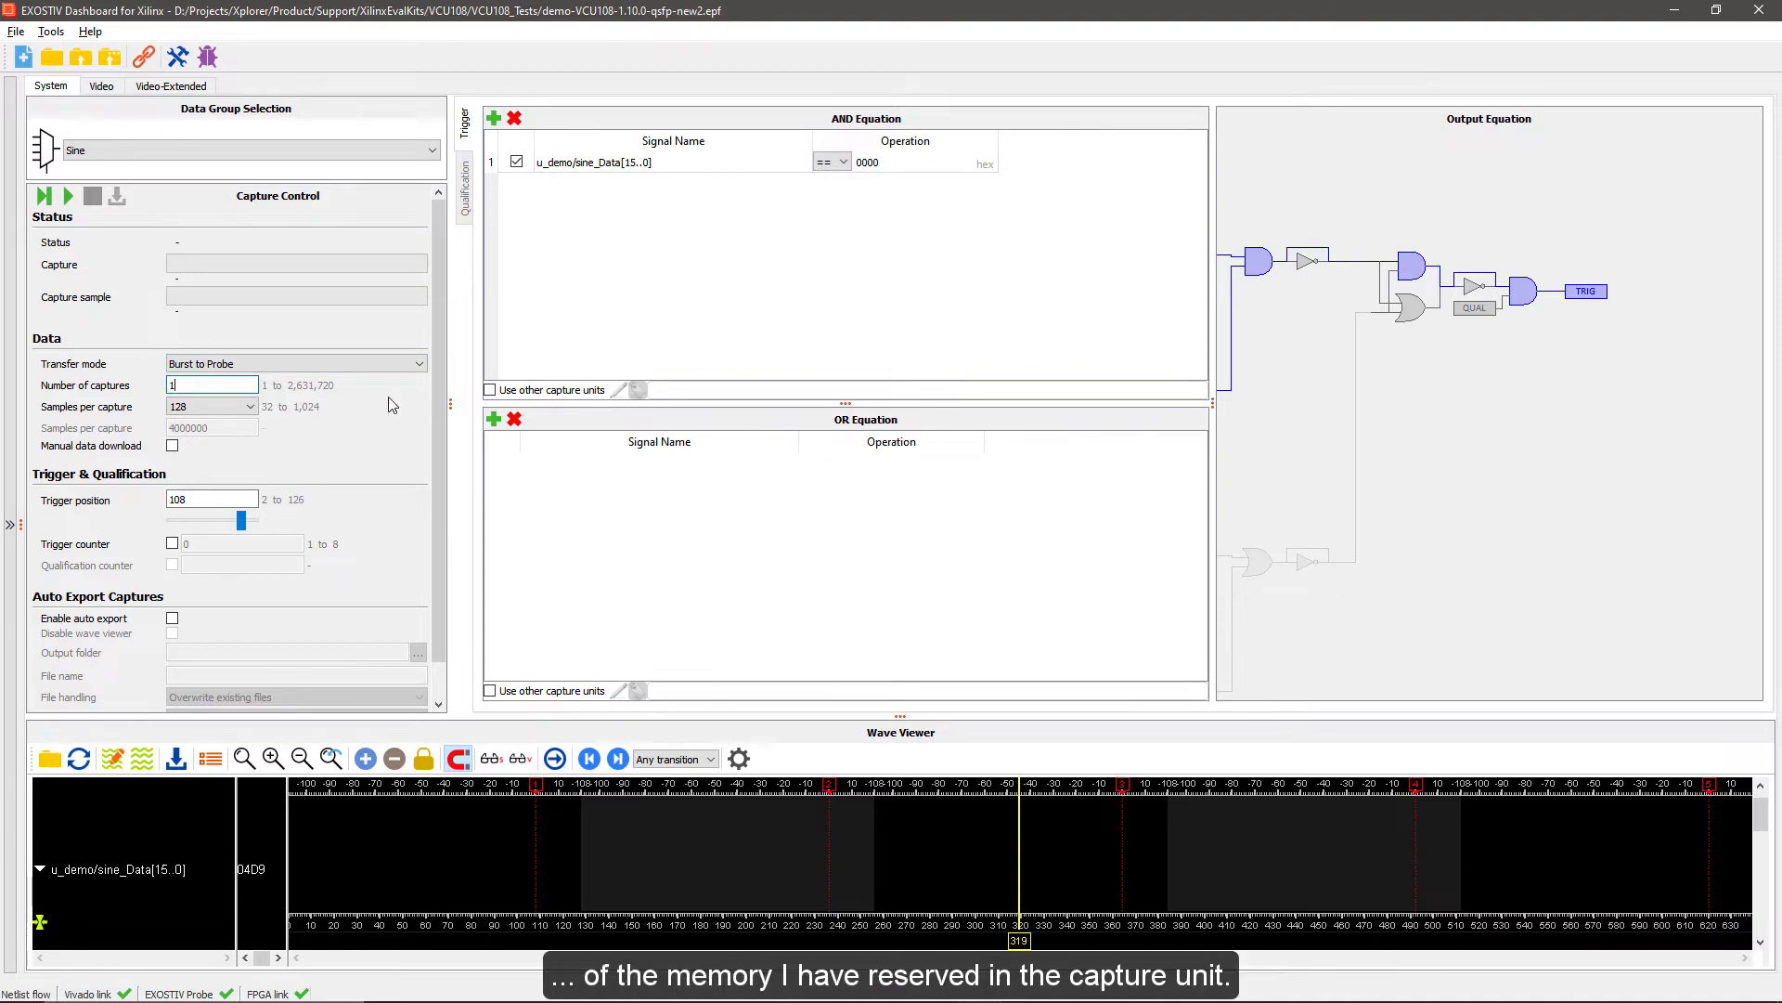
pyautogui.click(212, 407)
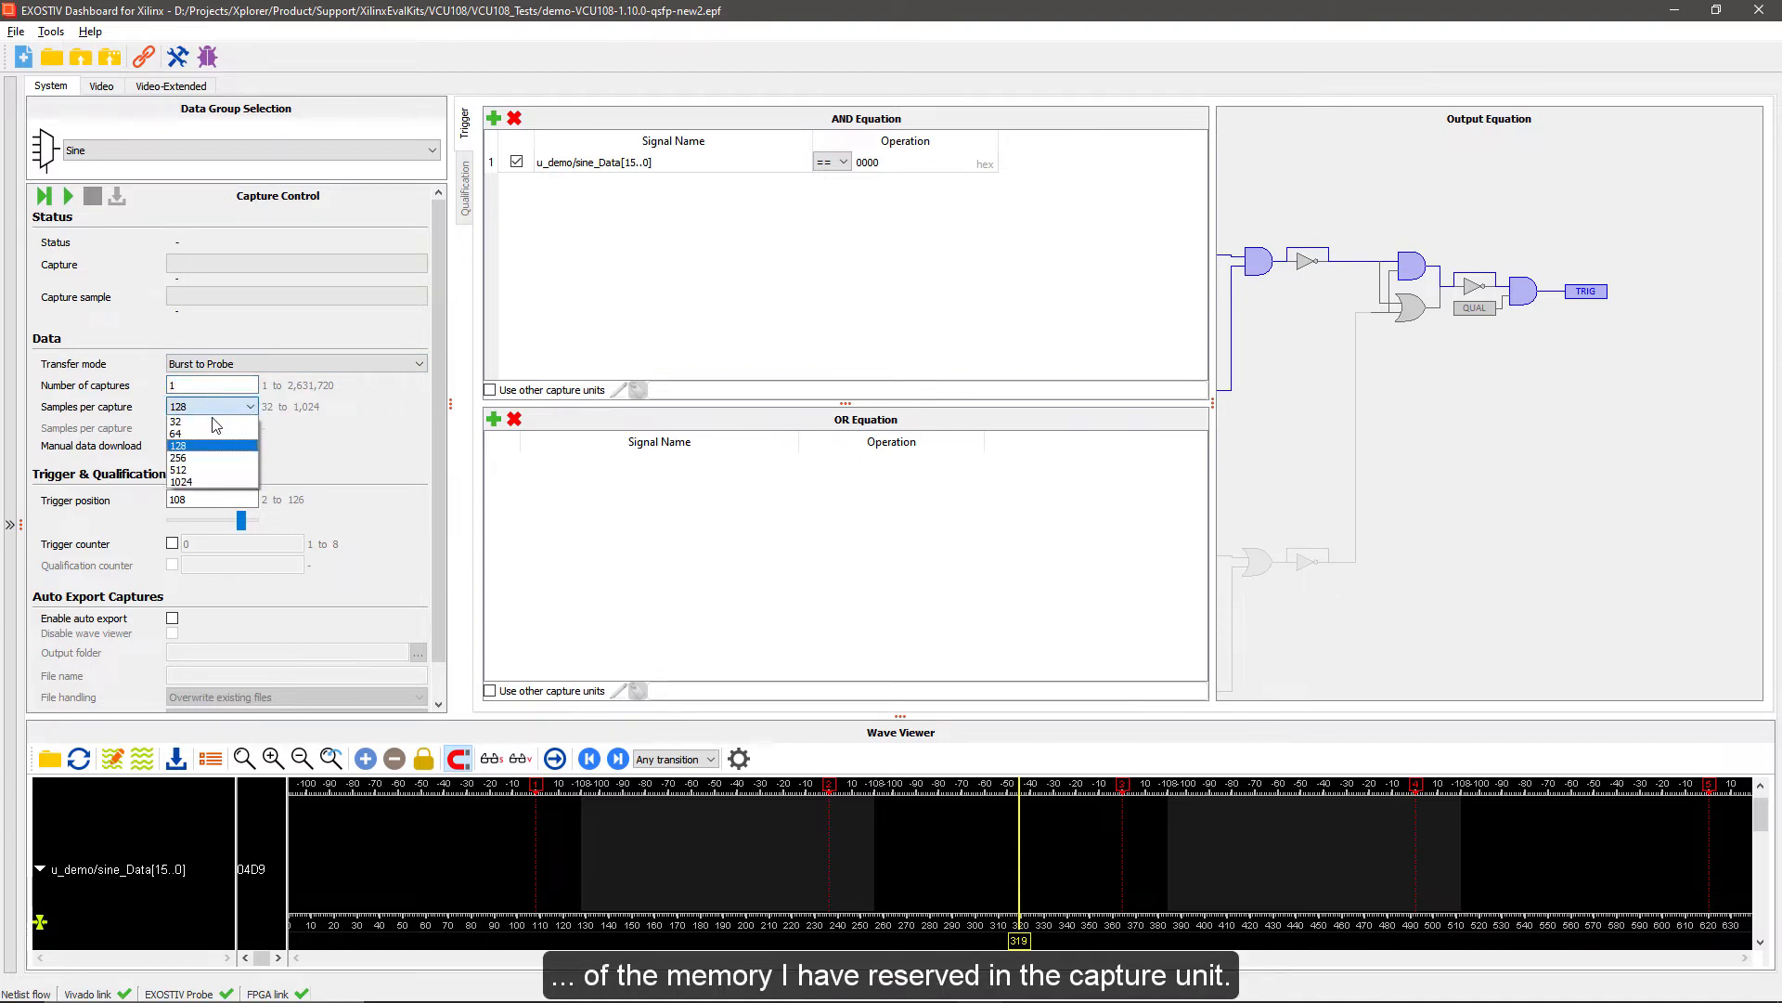
pyautogui.click(211, 482)
# Switch to PowerPoint, present the VCU108 design and IP slide to review the capture unit memory sizes, and return to EXOSTIV Dashboard
pyautogui.moveTo(1019, 1000)
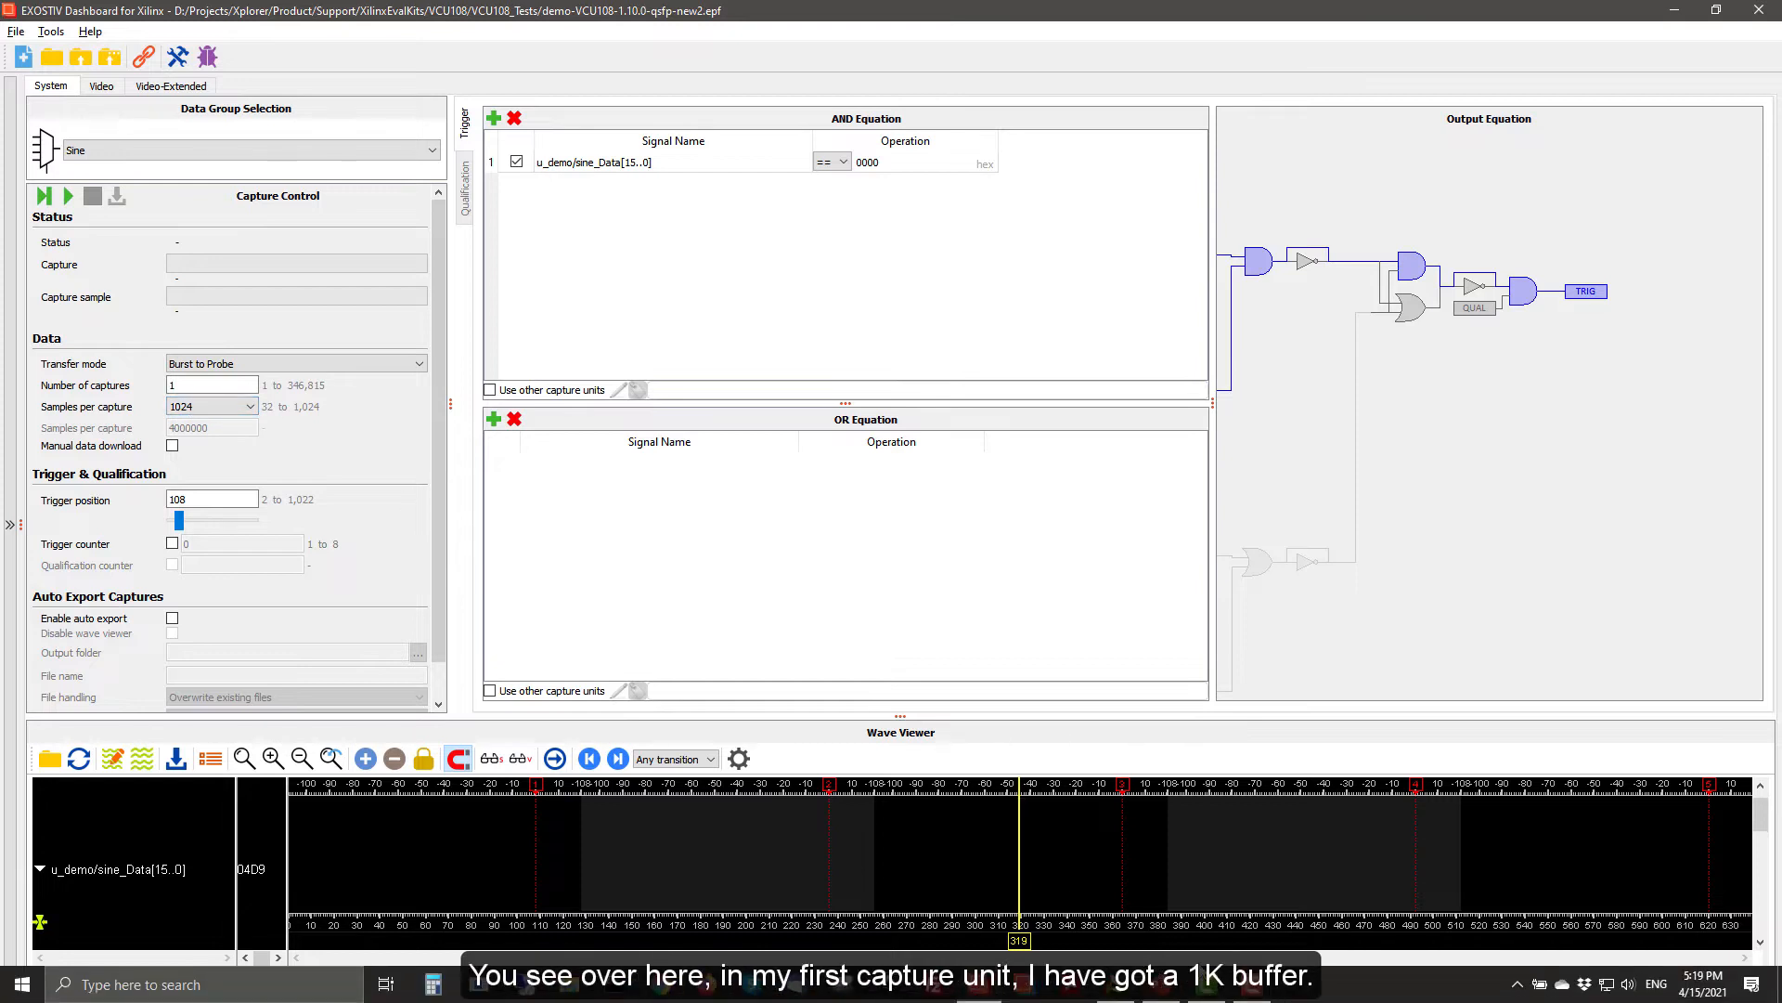
pyautogui.click(1167, 995)
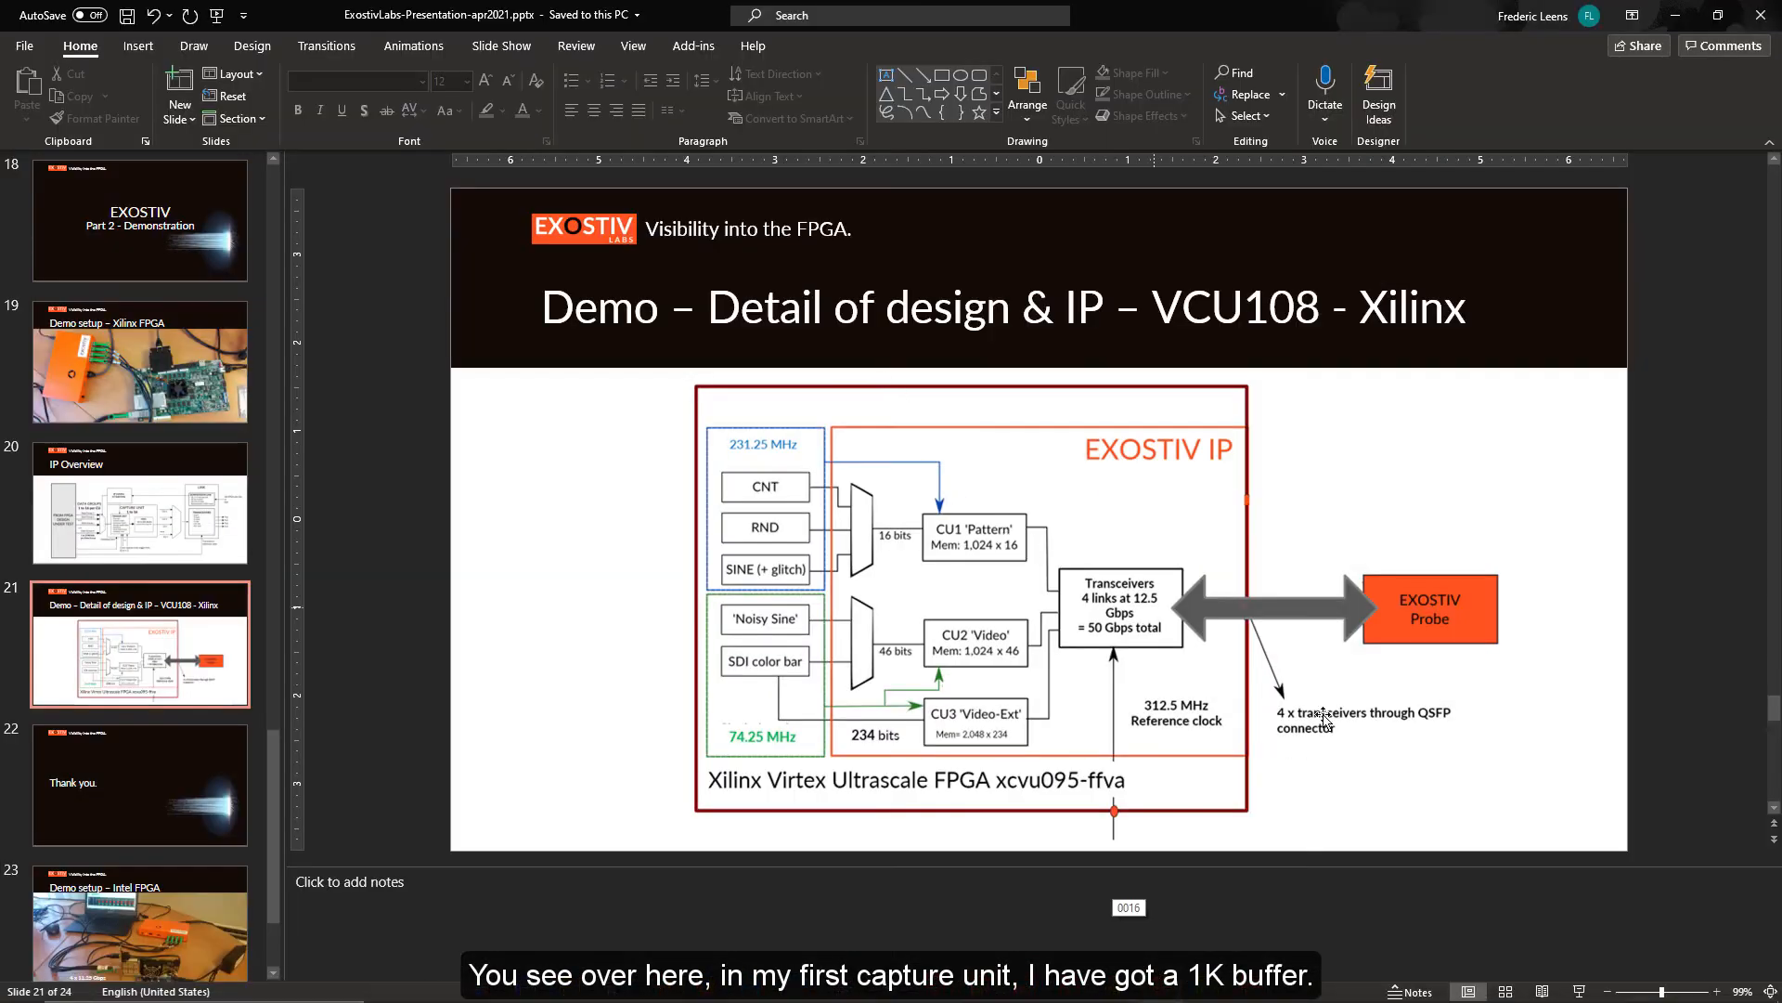
pyautogui.click(1579, 991)
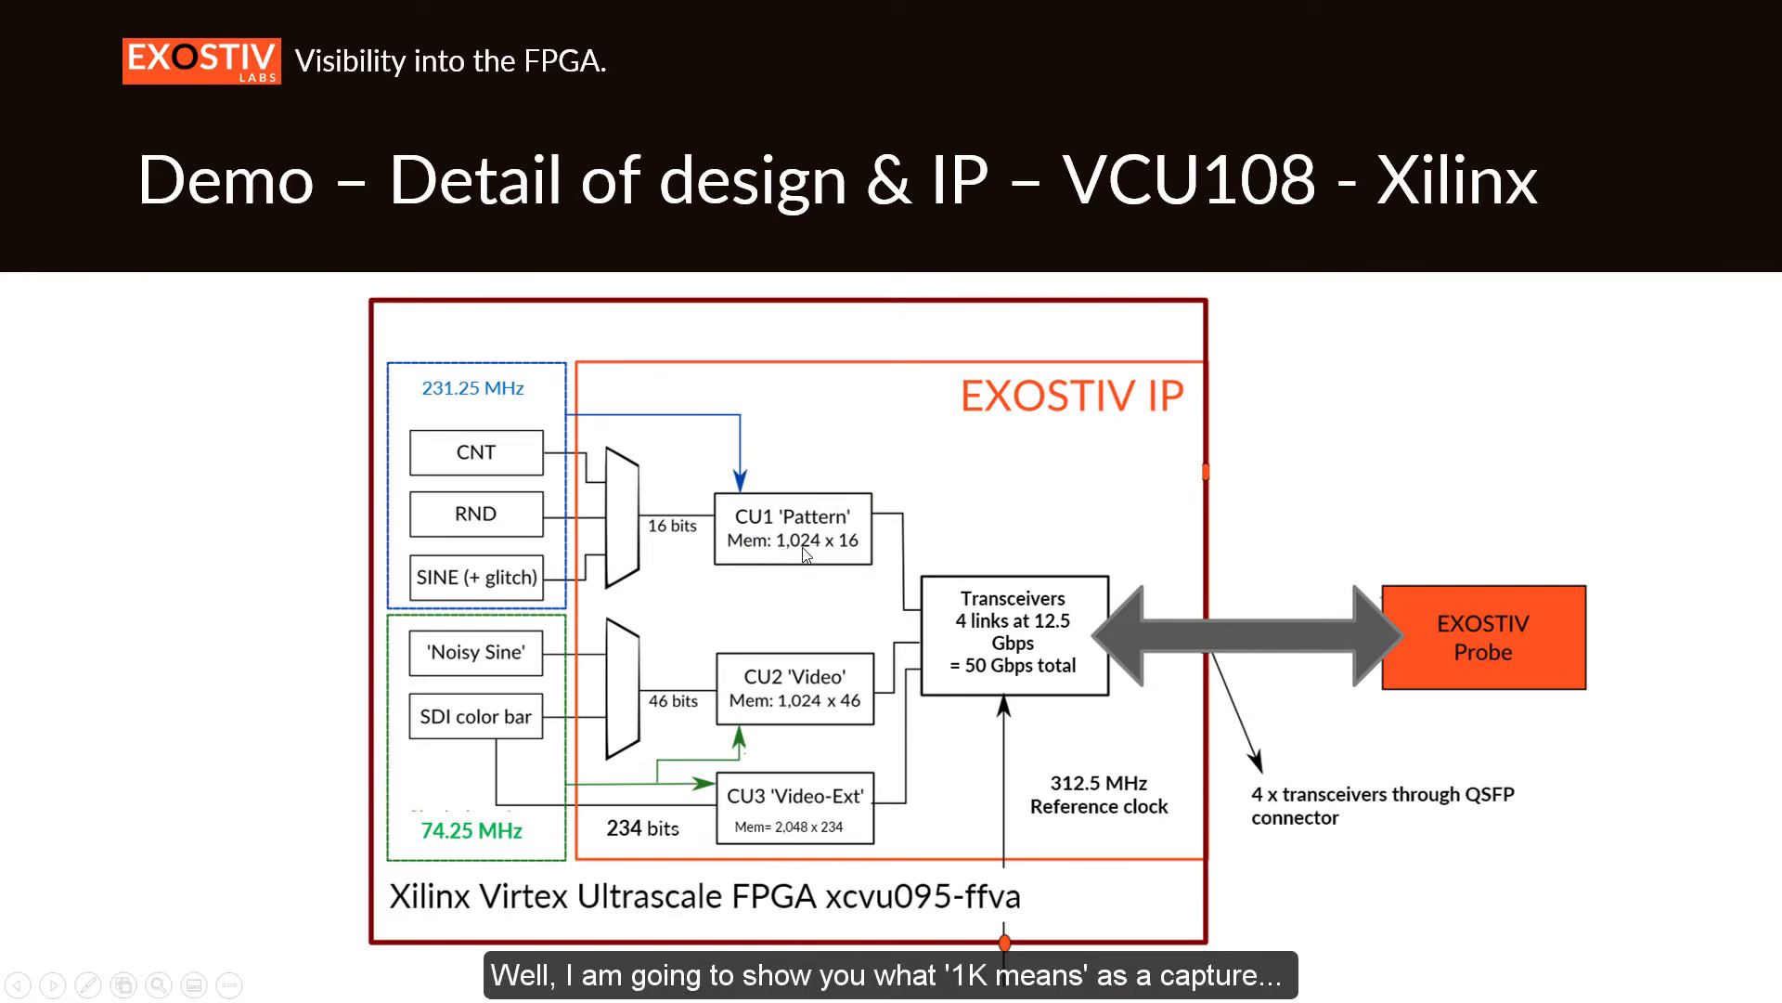
pyautogui.hotkey('alt', 'Tab')
pyautogui.hotkey('alt', 'Tab')
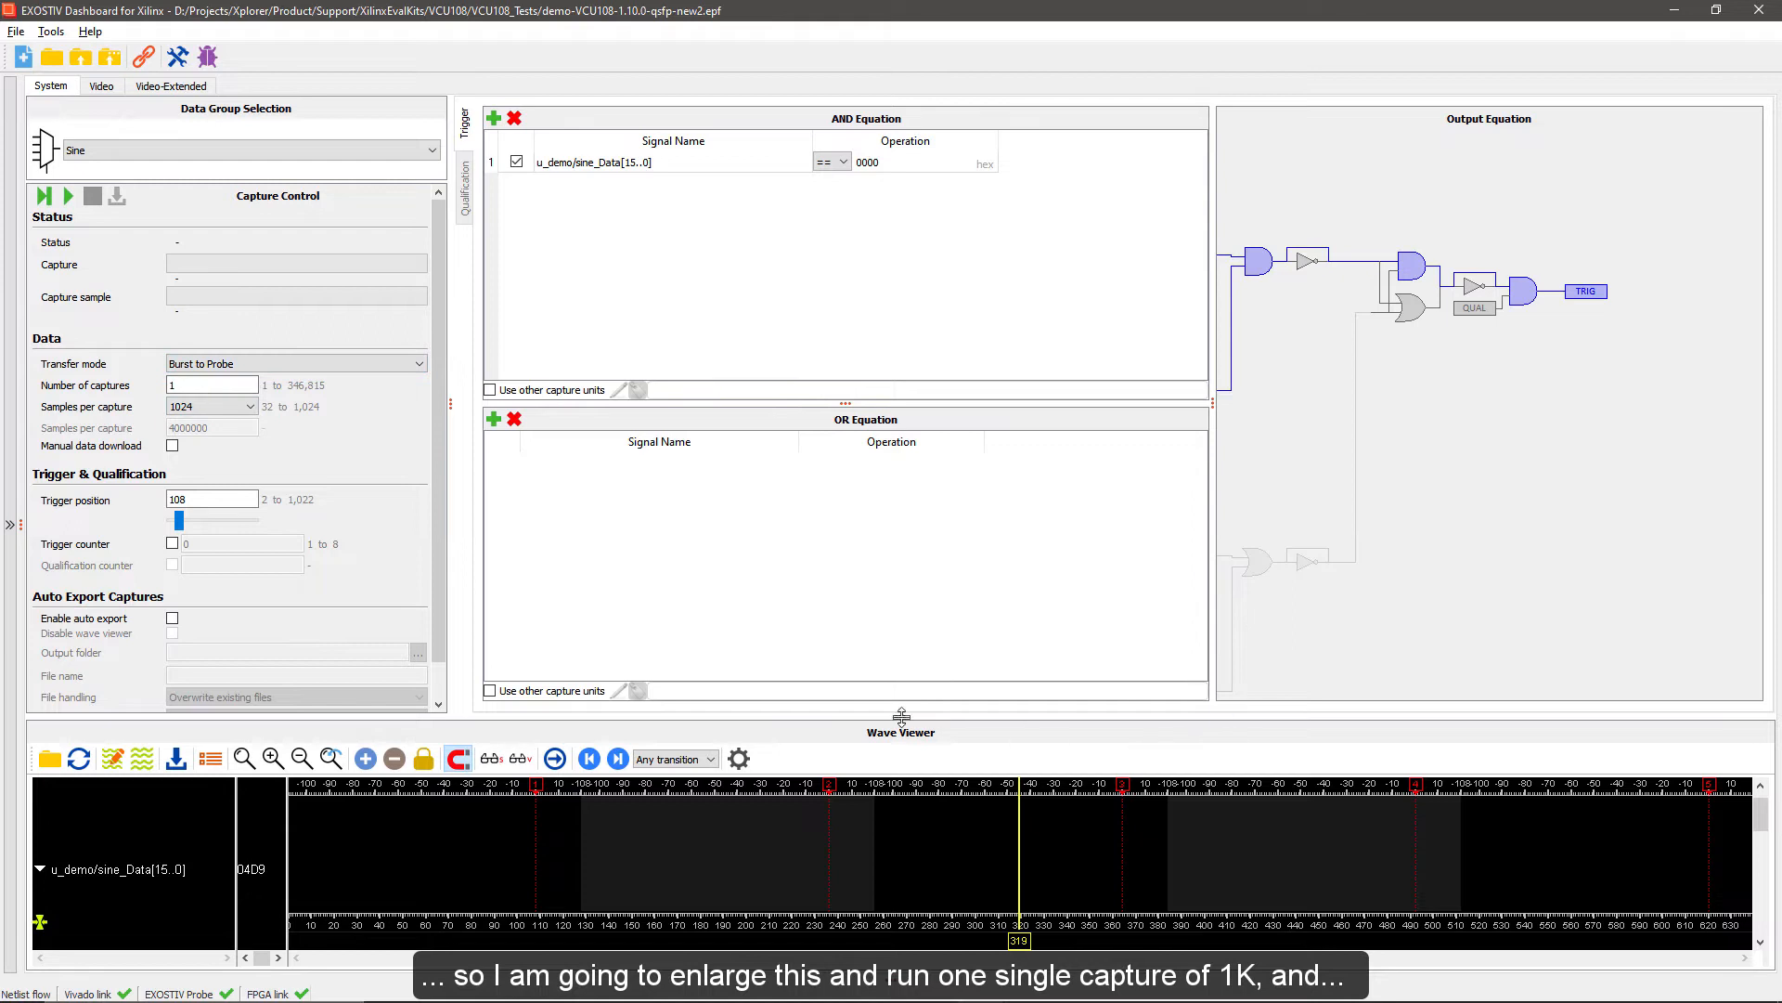
# Enlarge the wave viewer and run the Sine data group capture twice
pyautogui.moveTo(902, 716); pyautogui.dragTo(891, 495)
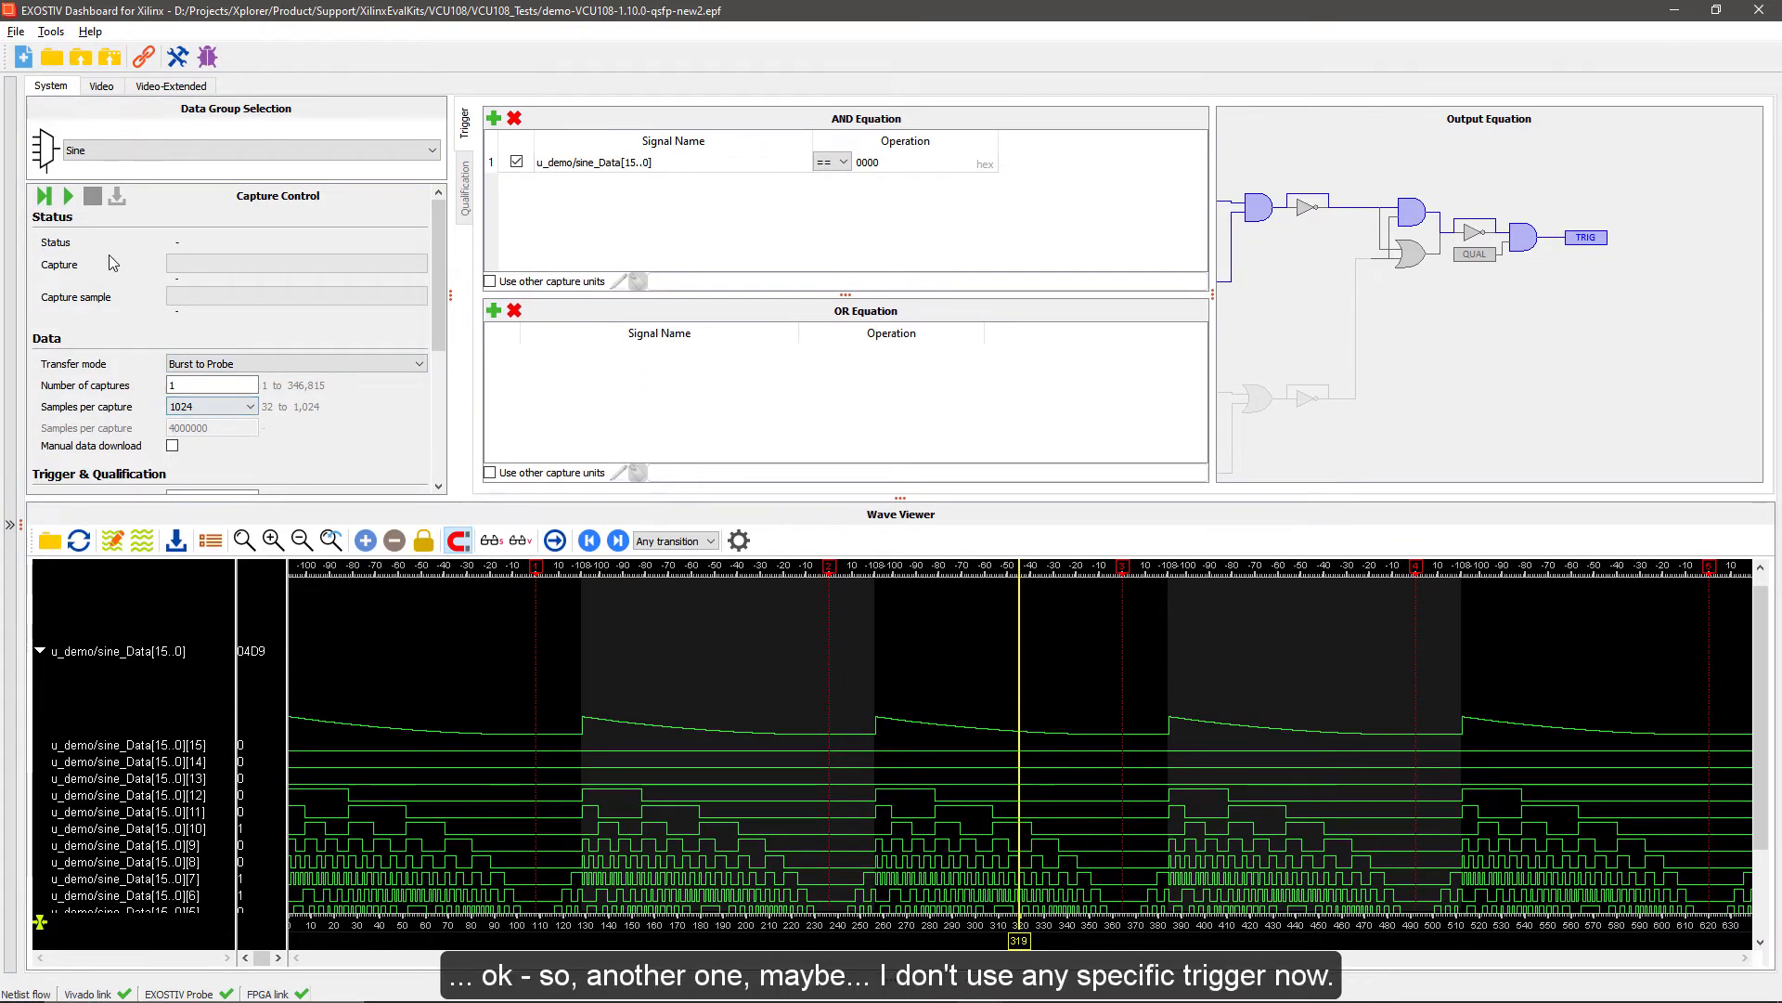
pyautogui.click(68, 195)
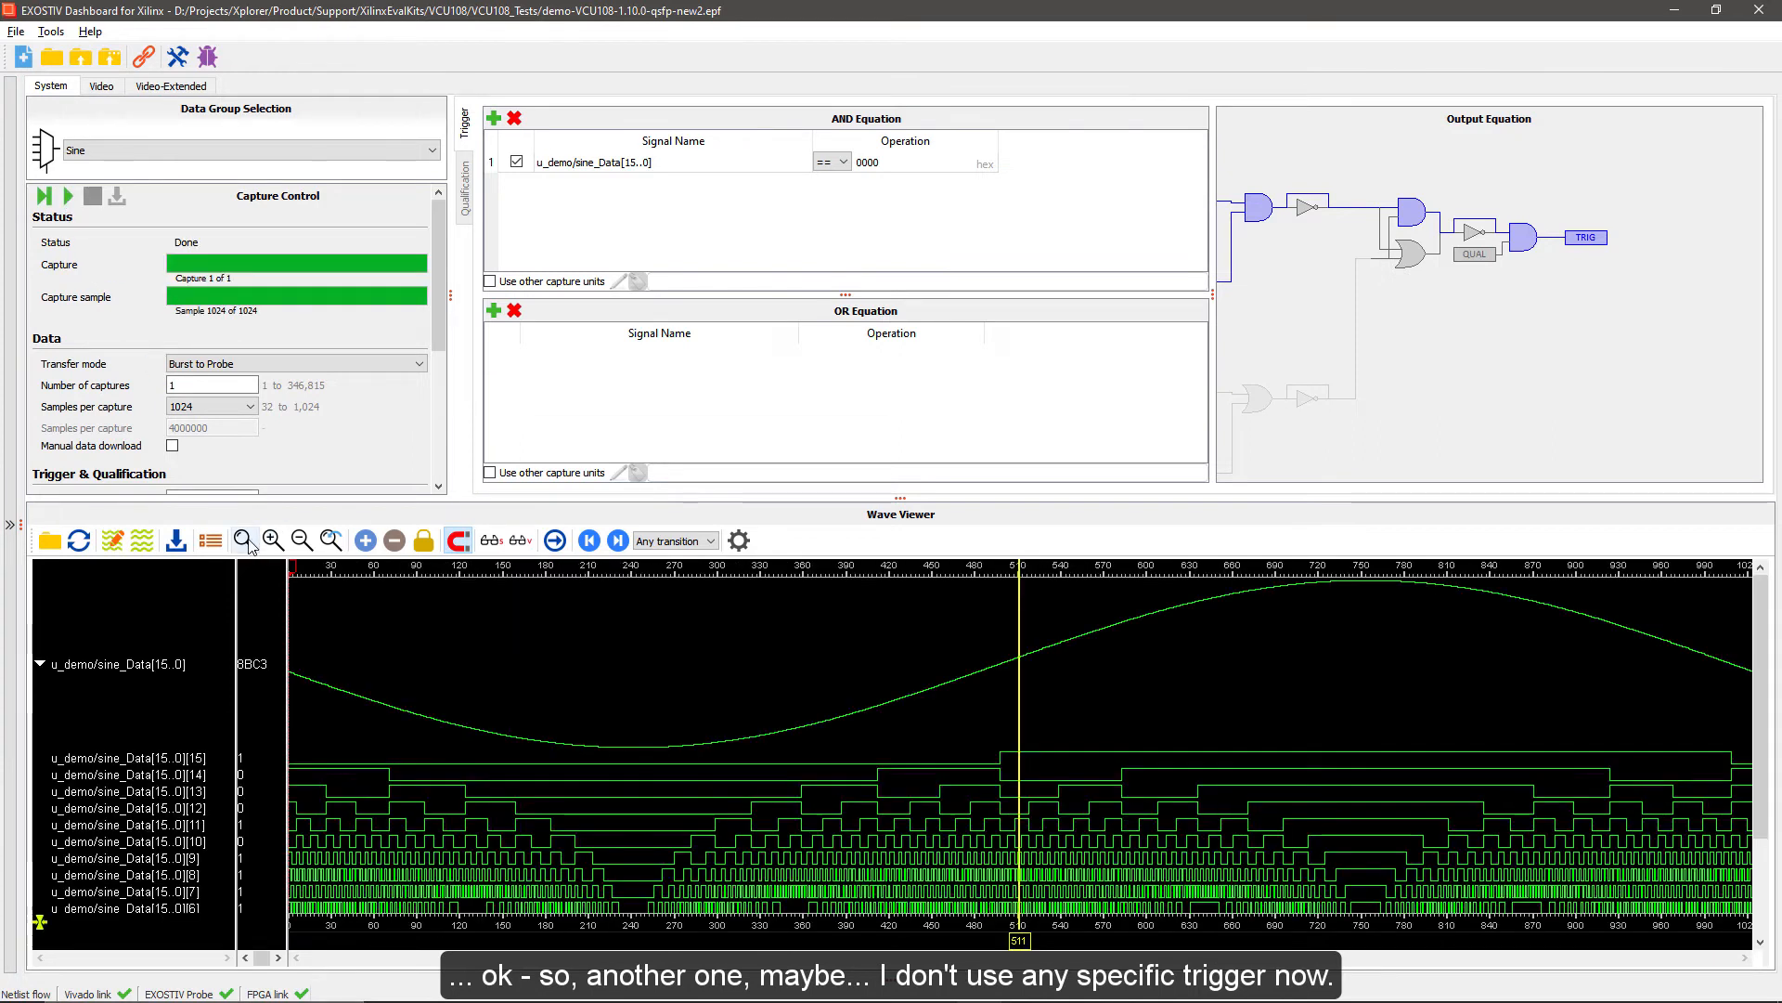
pyautogui.click(69, 198)
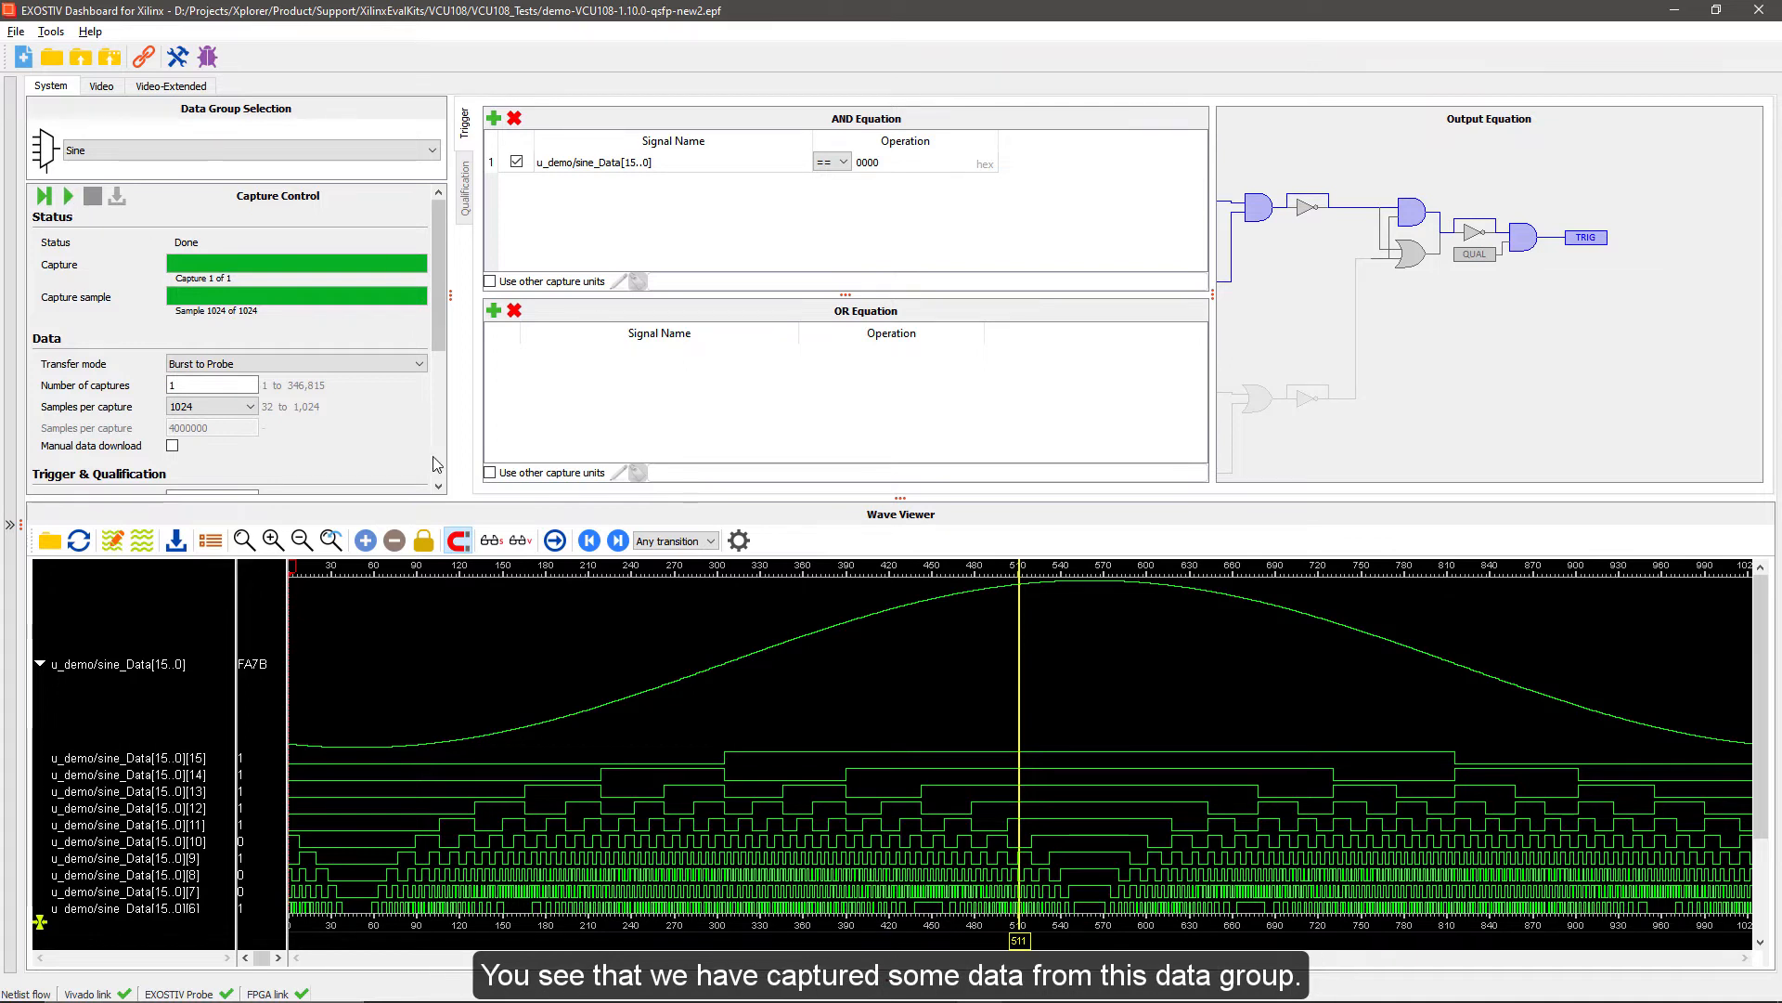
# Examine the captured sine_Data bus and its individual bits in the maximised wave viewer, and restore the viewer to the dashboard
pyautogui.doubleClick(703, 521)
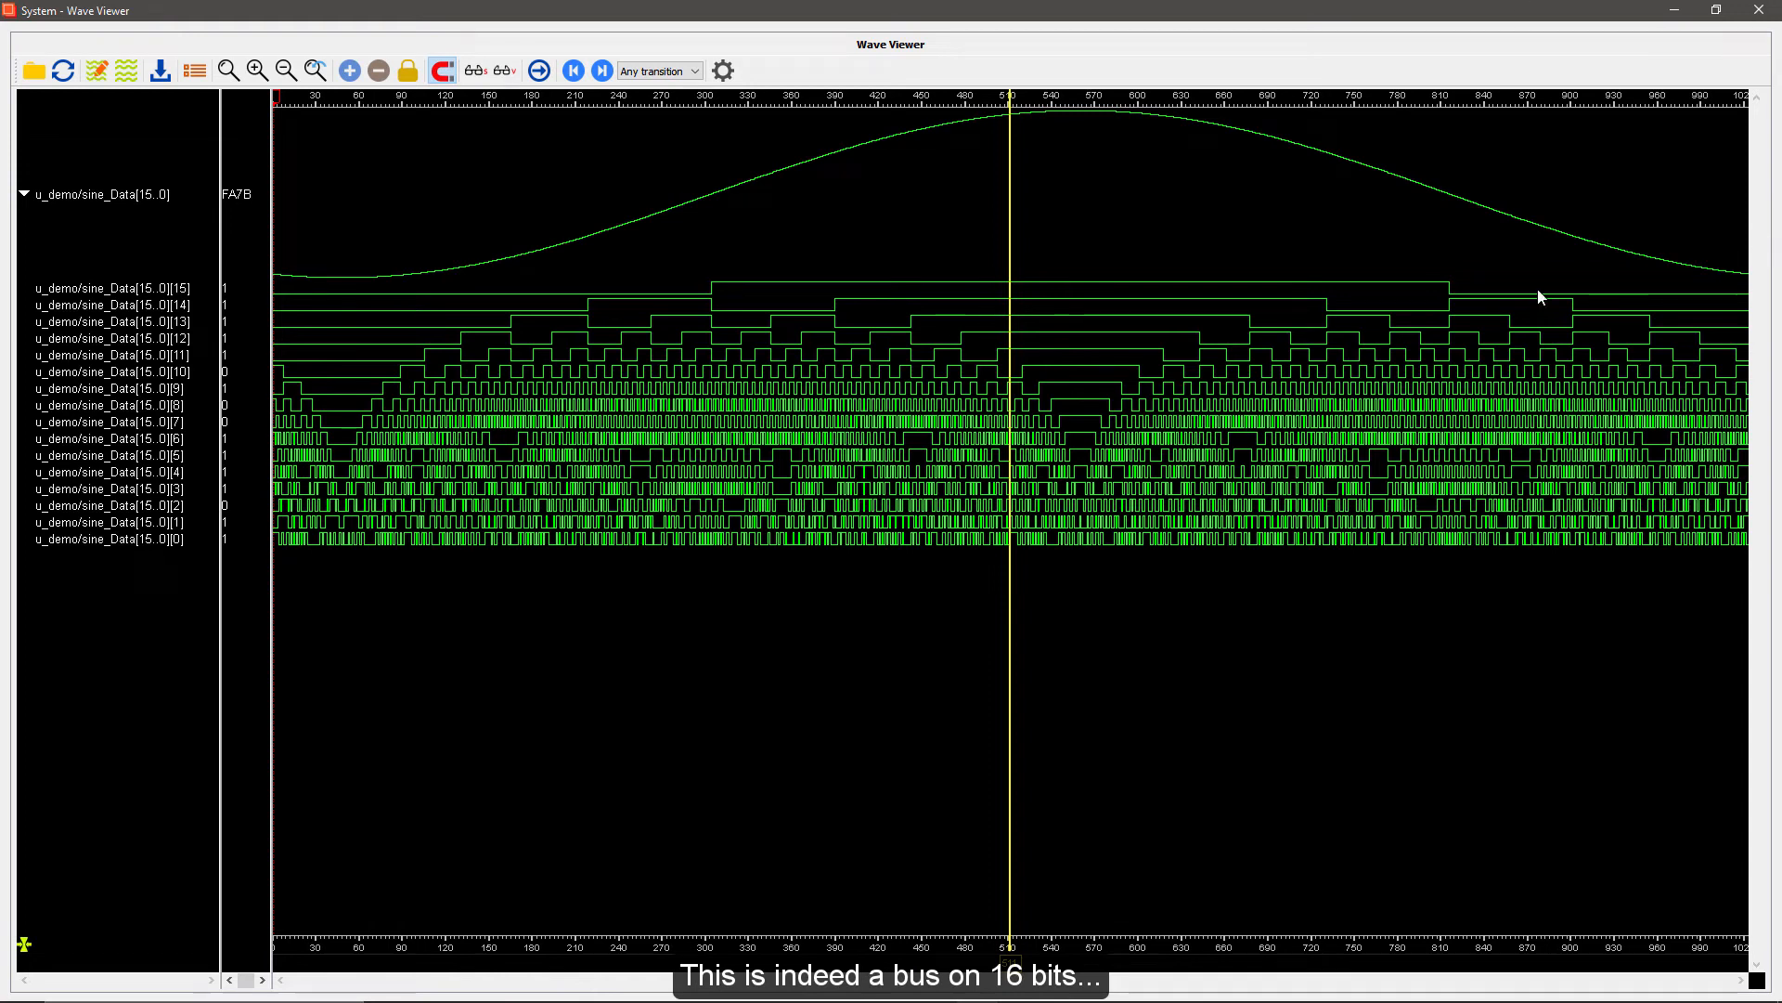
pyautogui.click(23, 194)
pyautogui.click(23, 194)
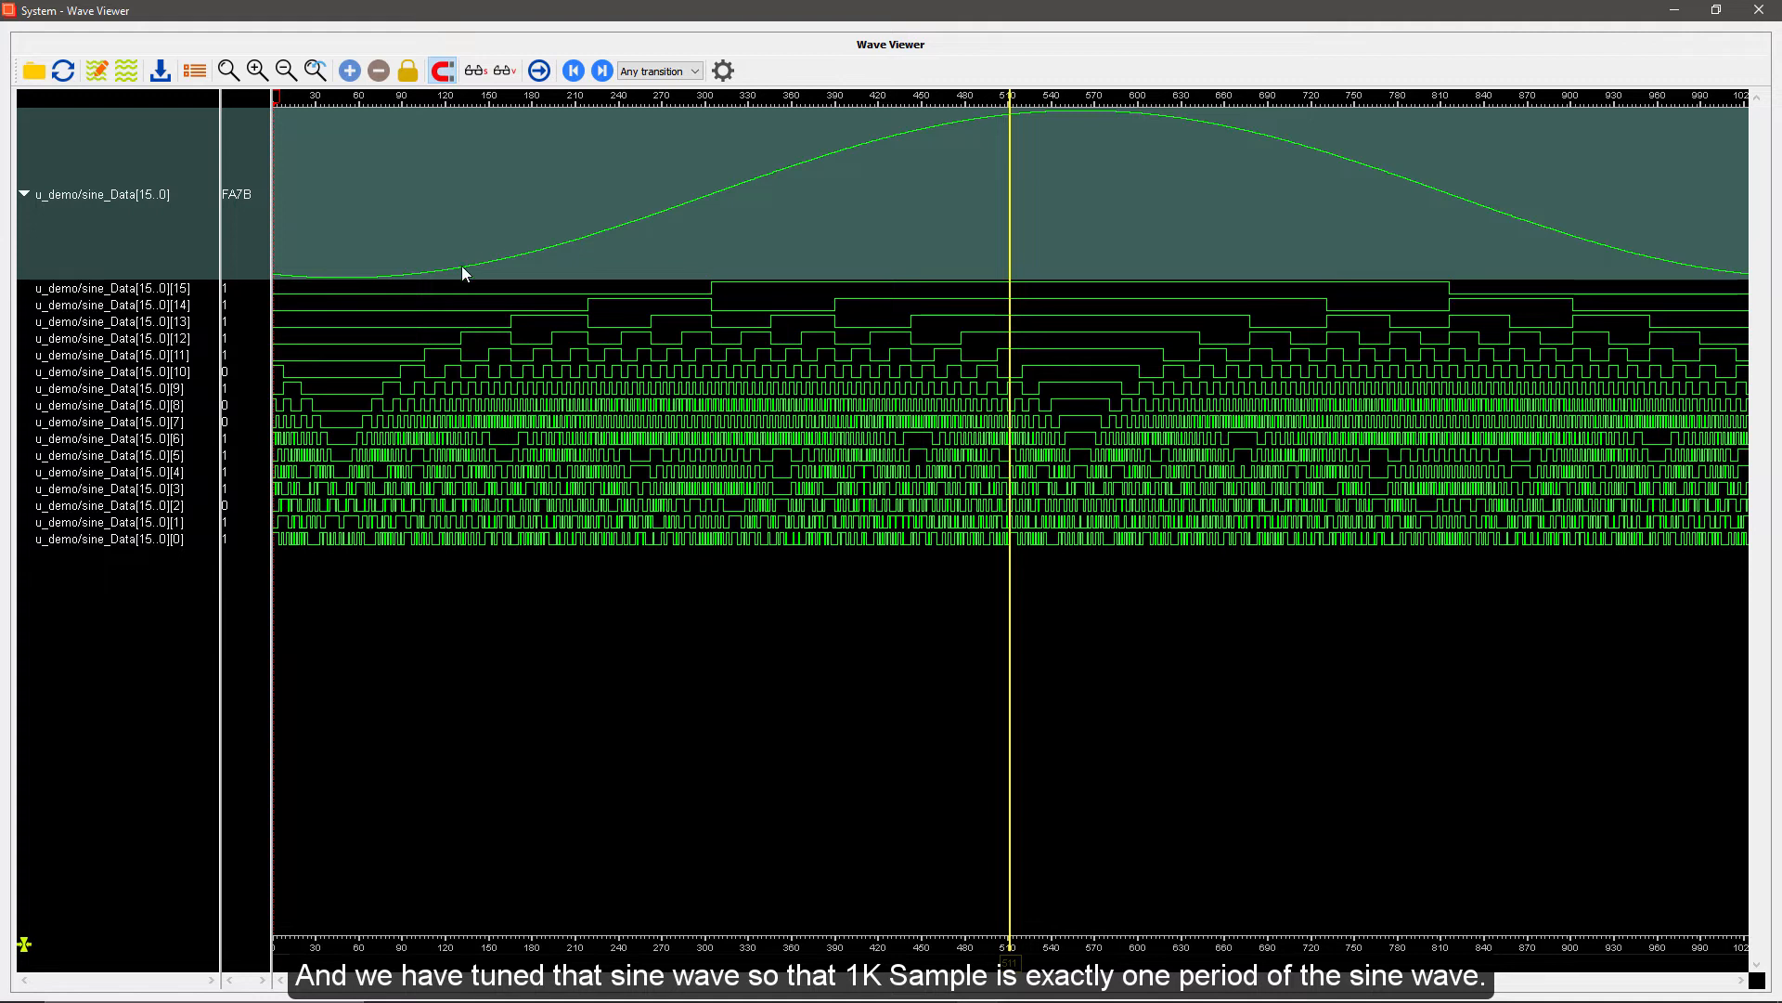
pyautogui.moveTo(281, 291)
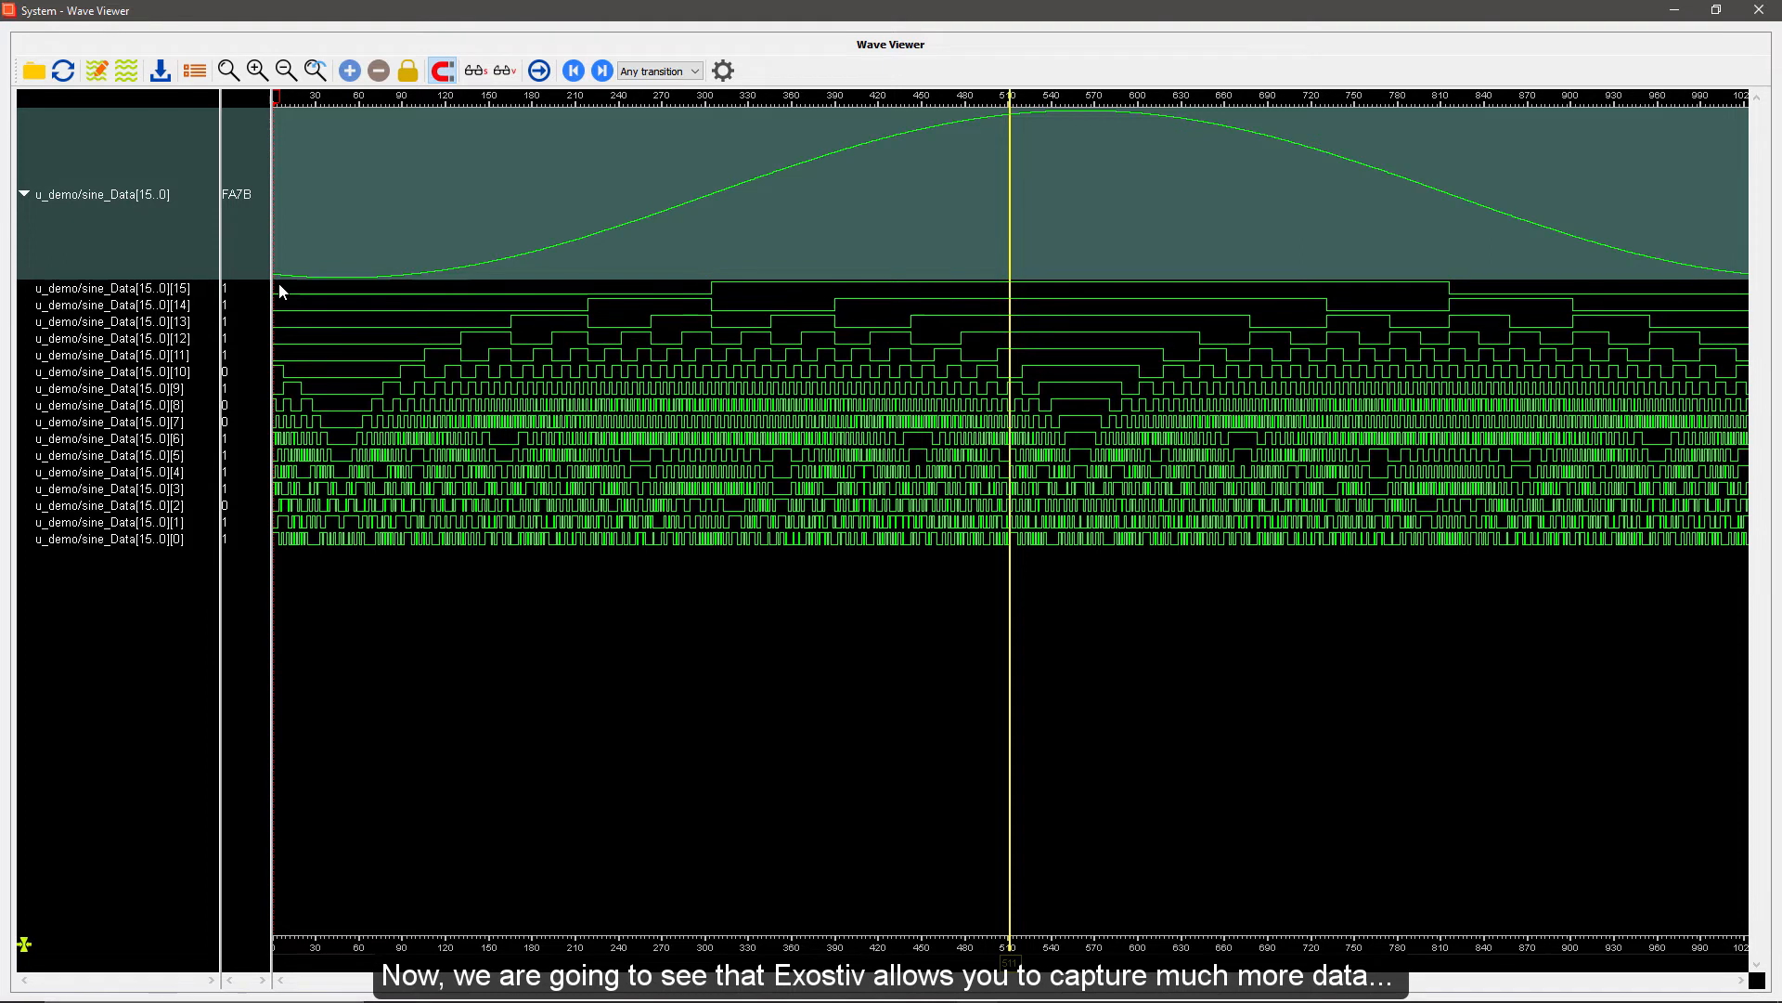
pyautogui.doubleClick(760, 47)
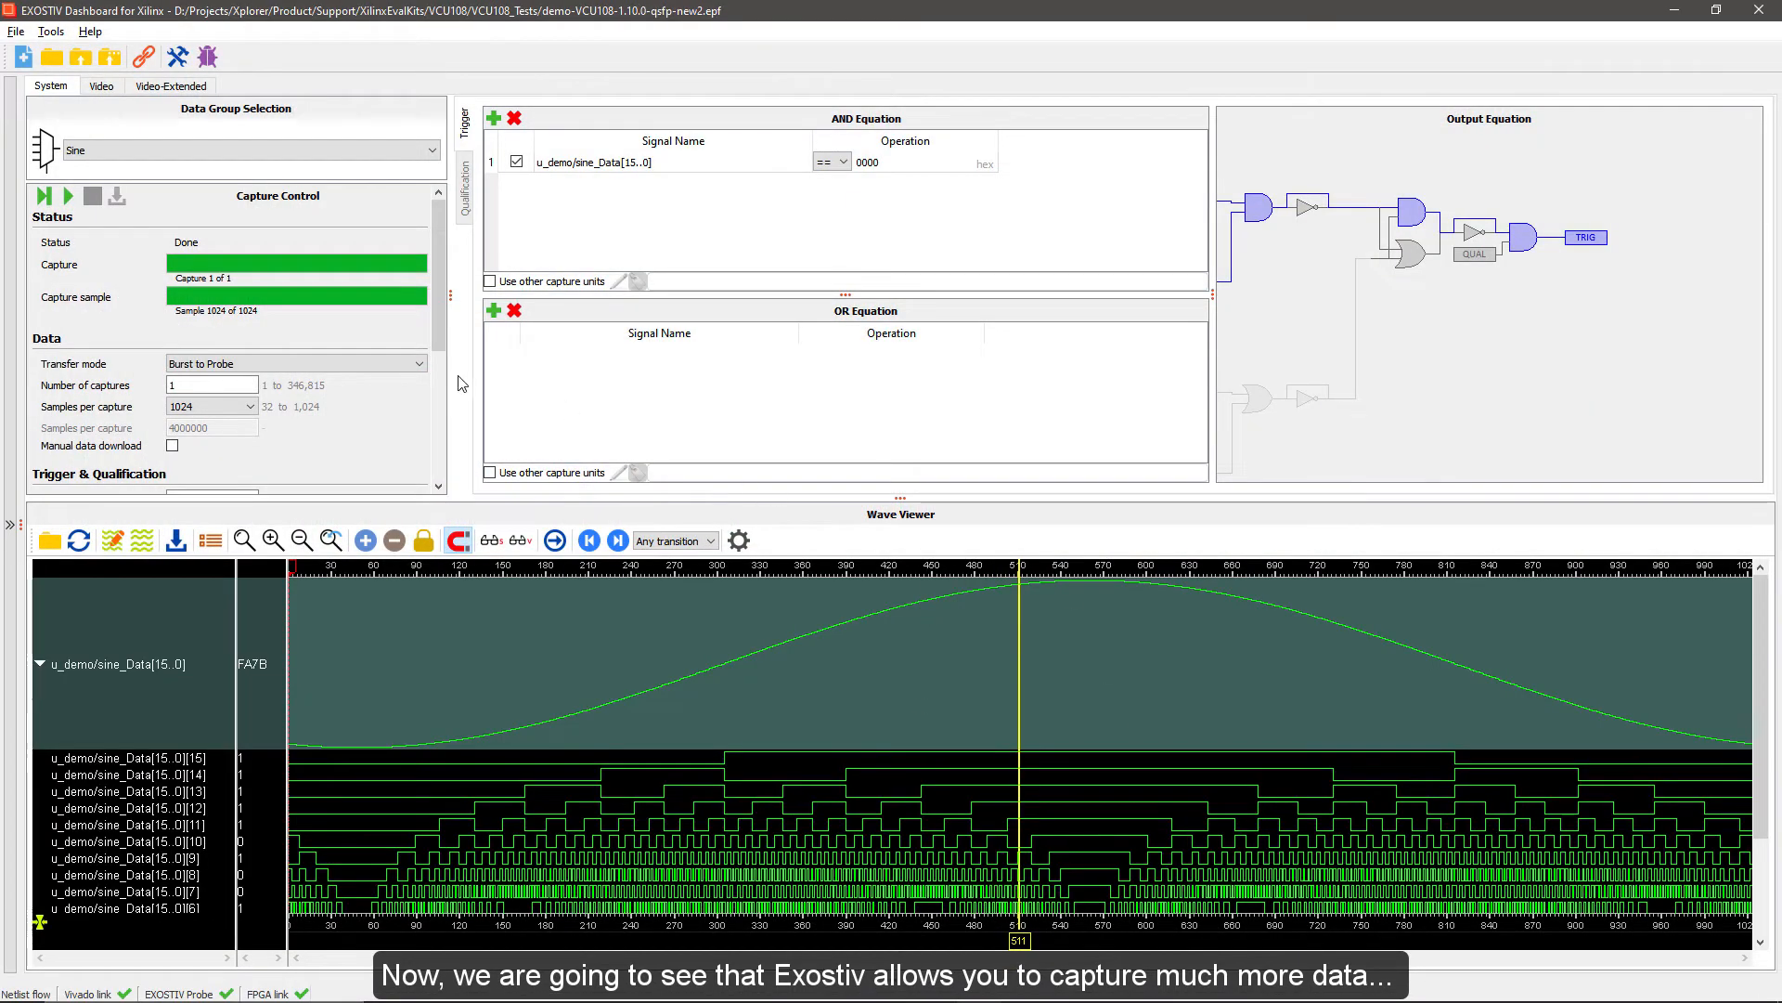
# Set the Sine data group's transfer mode to Stream to Probe with 5000000 samples per capture, and run the capture
pyautogui.click(230, 370)
pyautogui.click(226, 388)
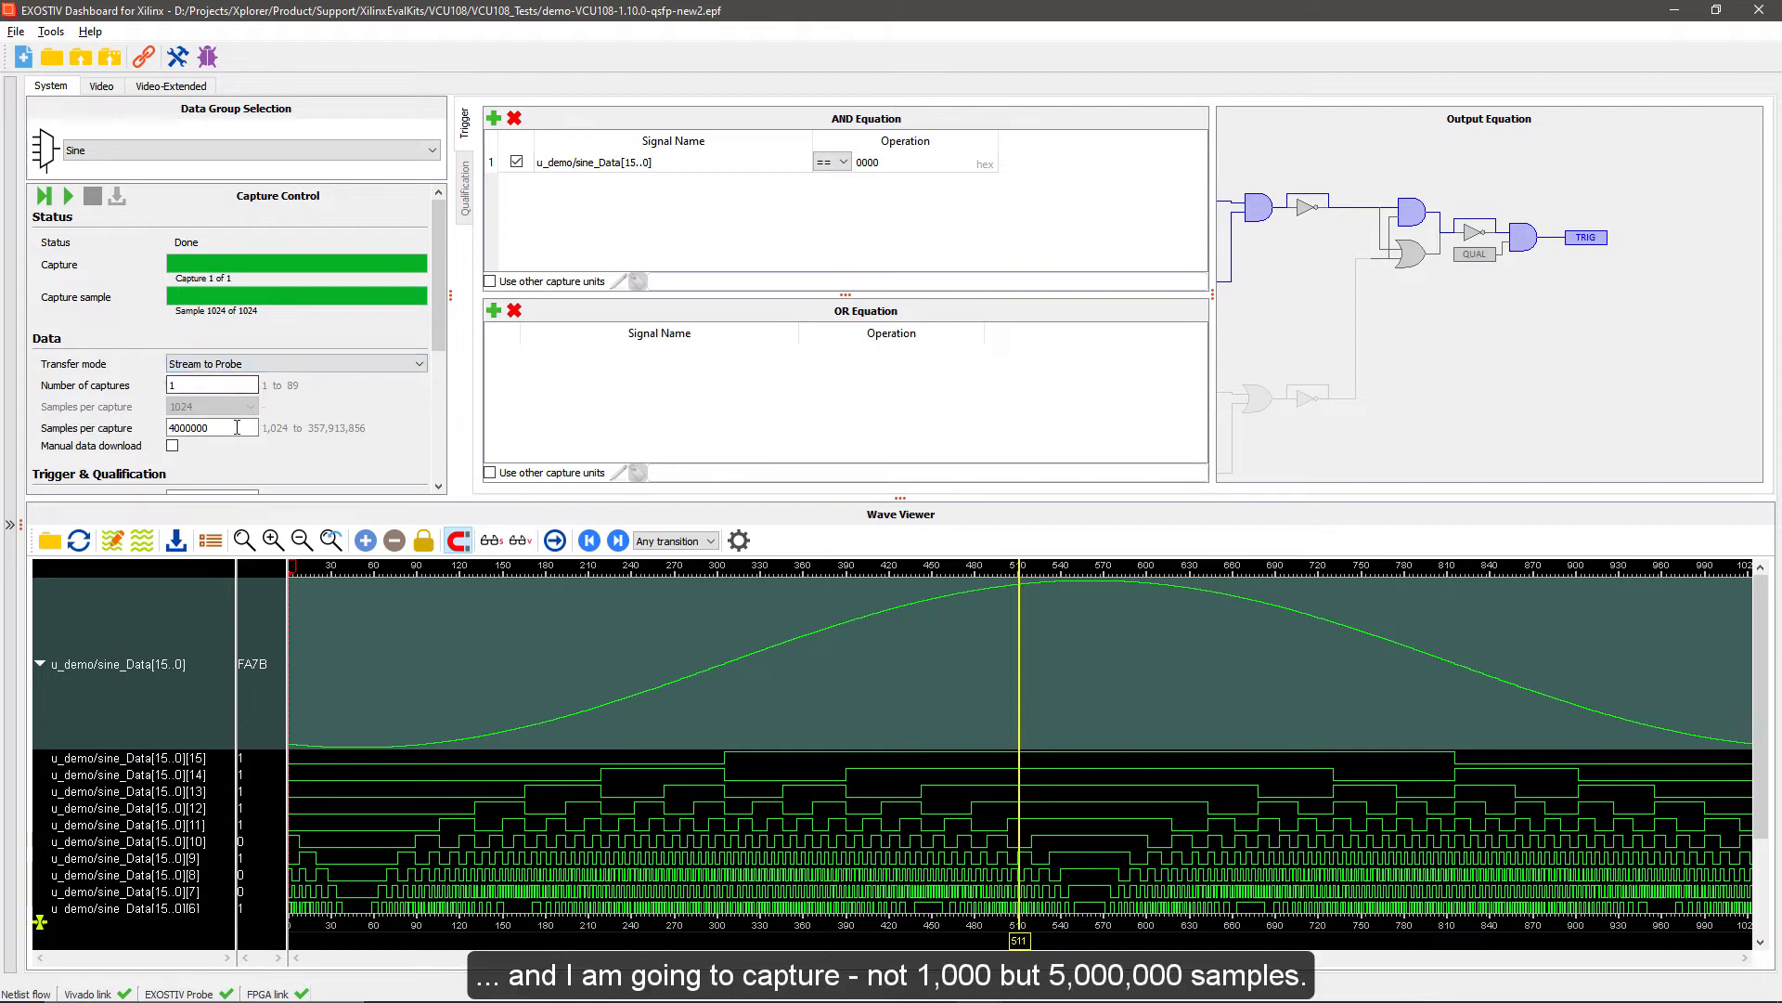
pyautogui.doubleClick(237, 427)
pyautogui.write('5')
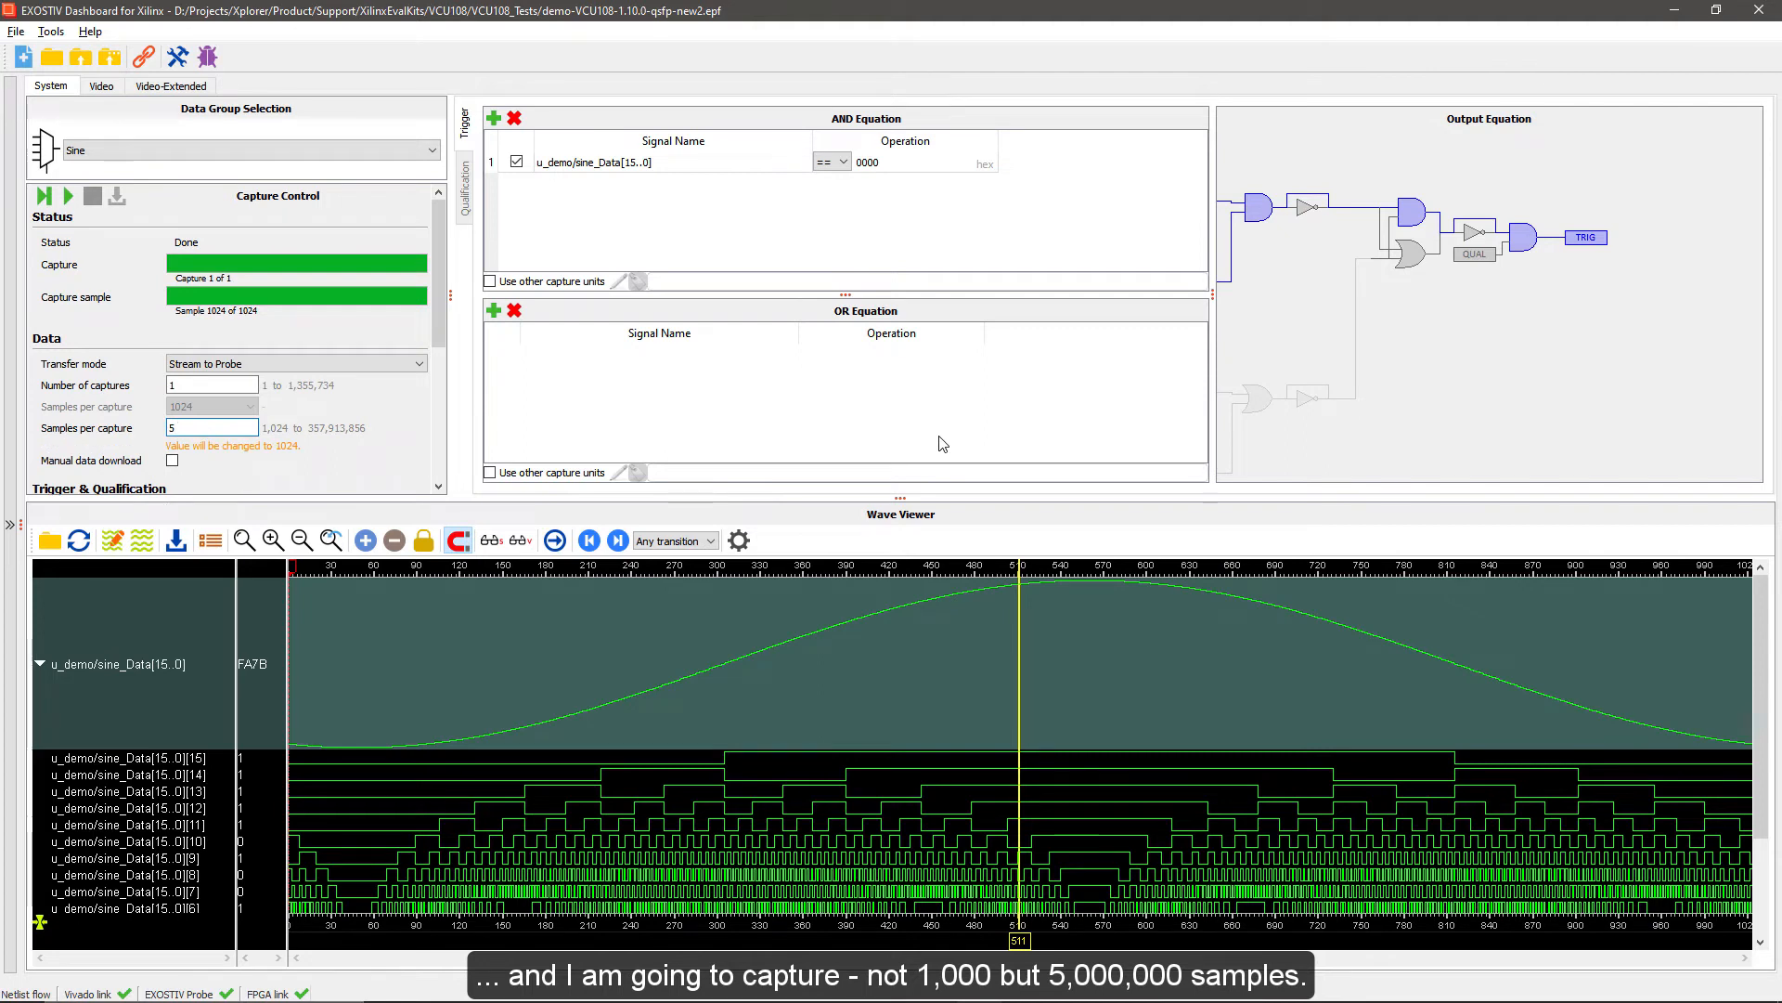
pyautogui.write('000000')
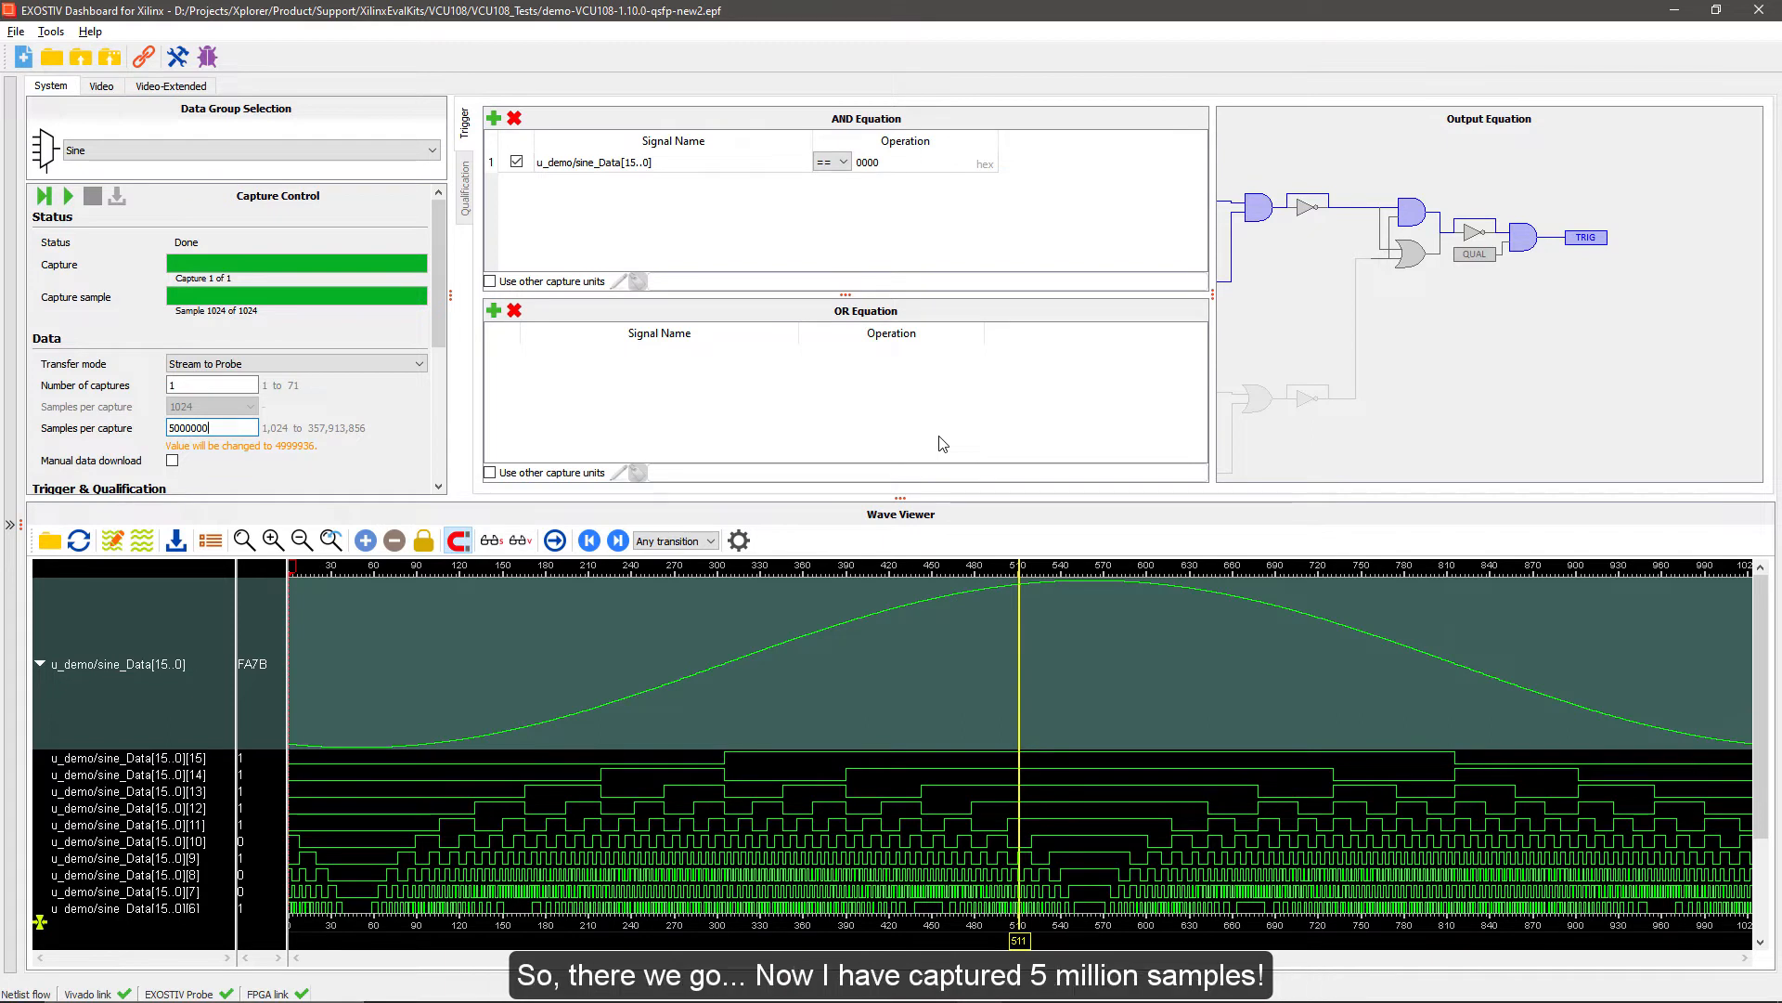
pyautogui.click(216, 382)
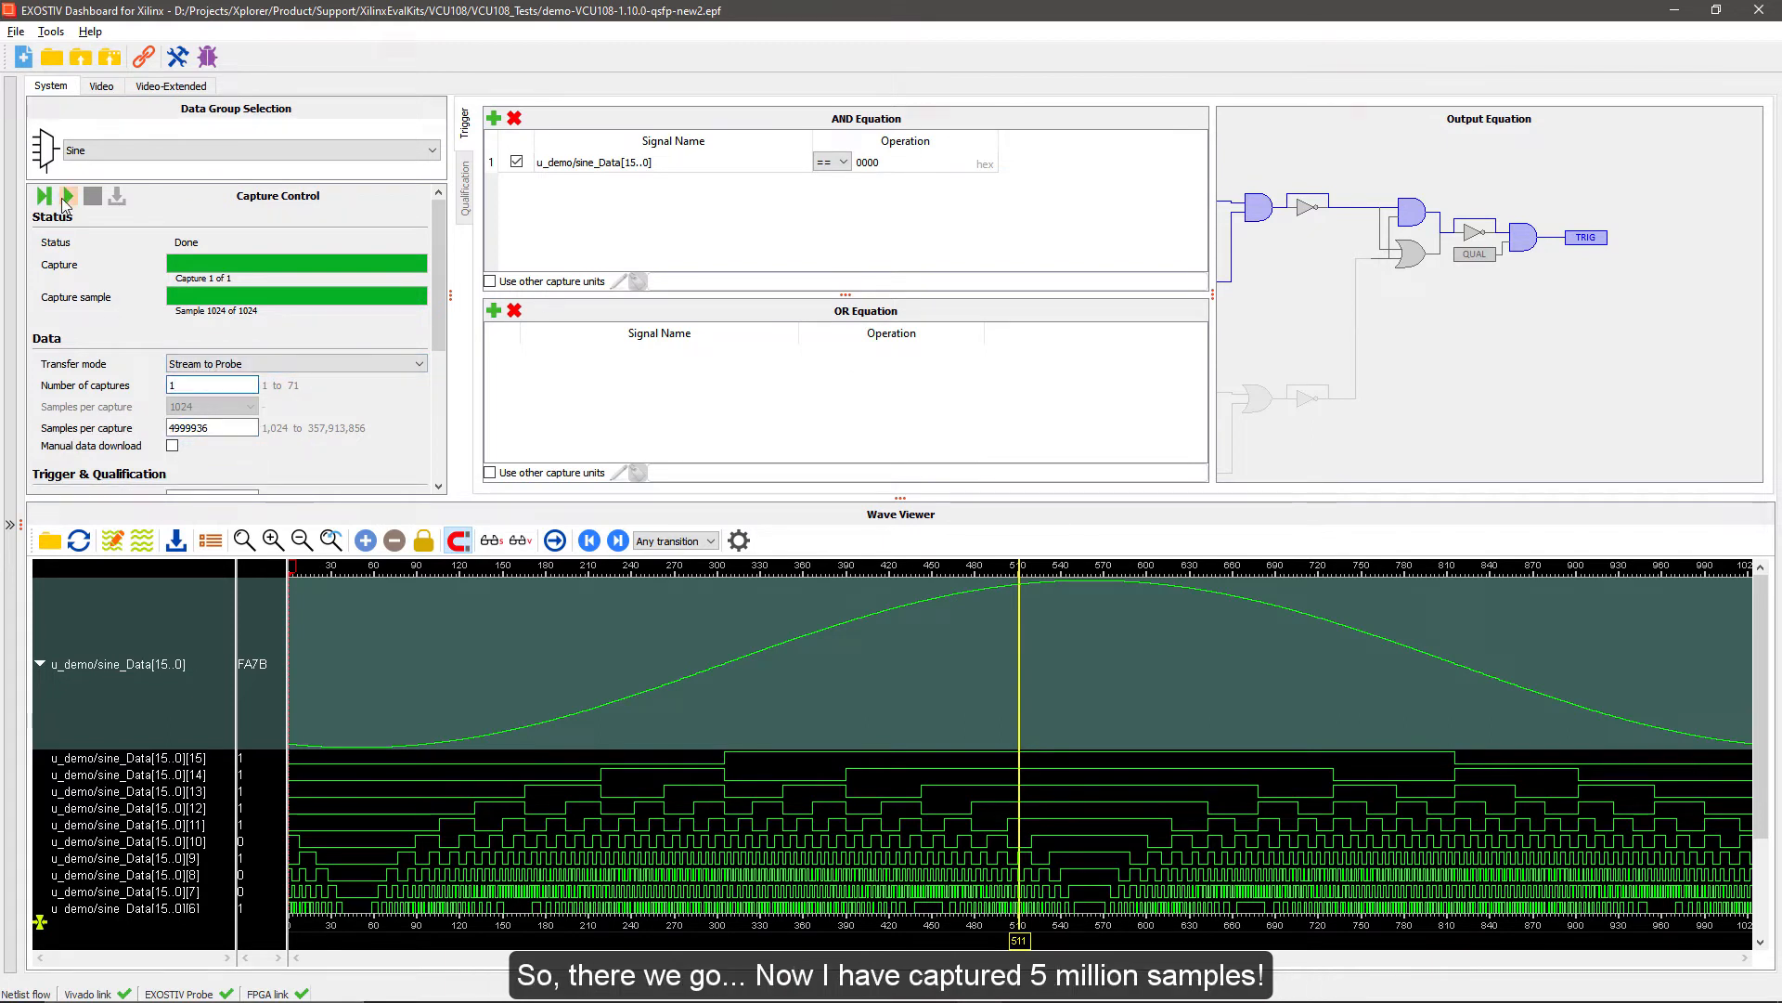
pyautogui.click(66, 197)
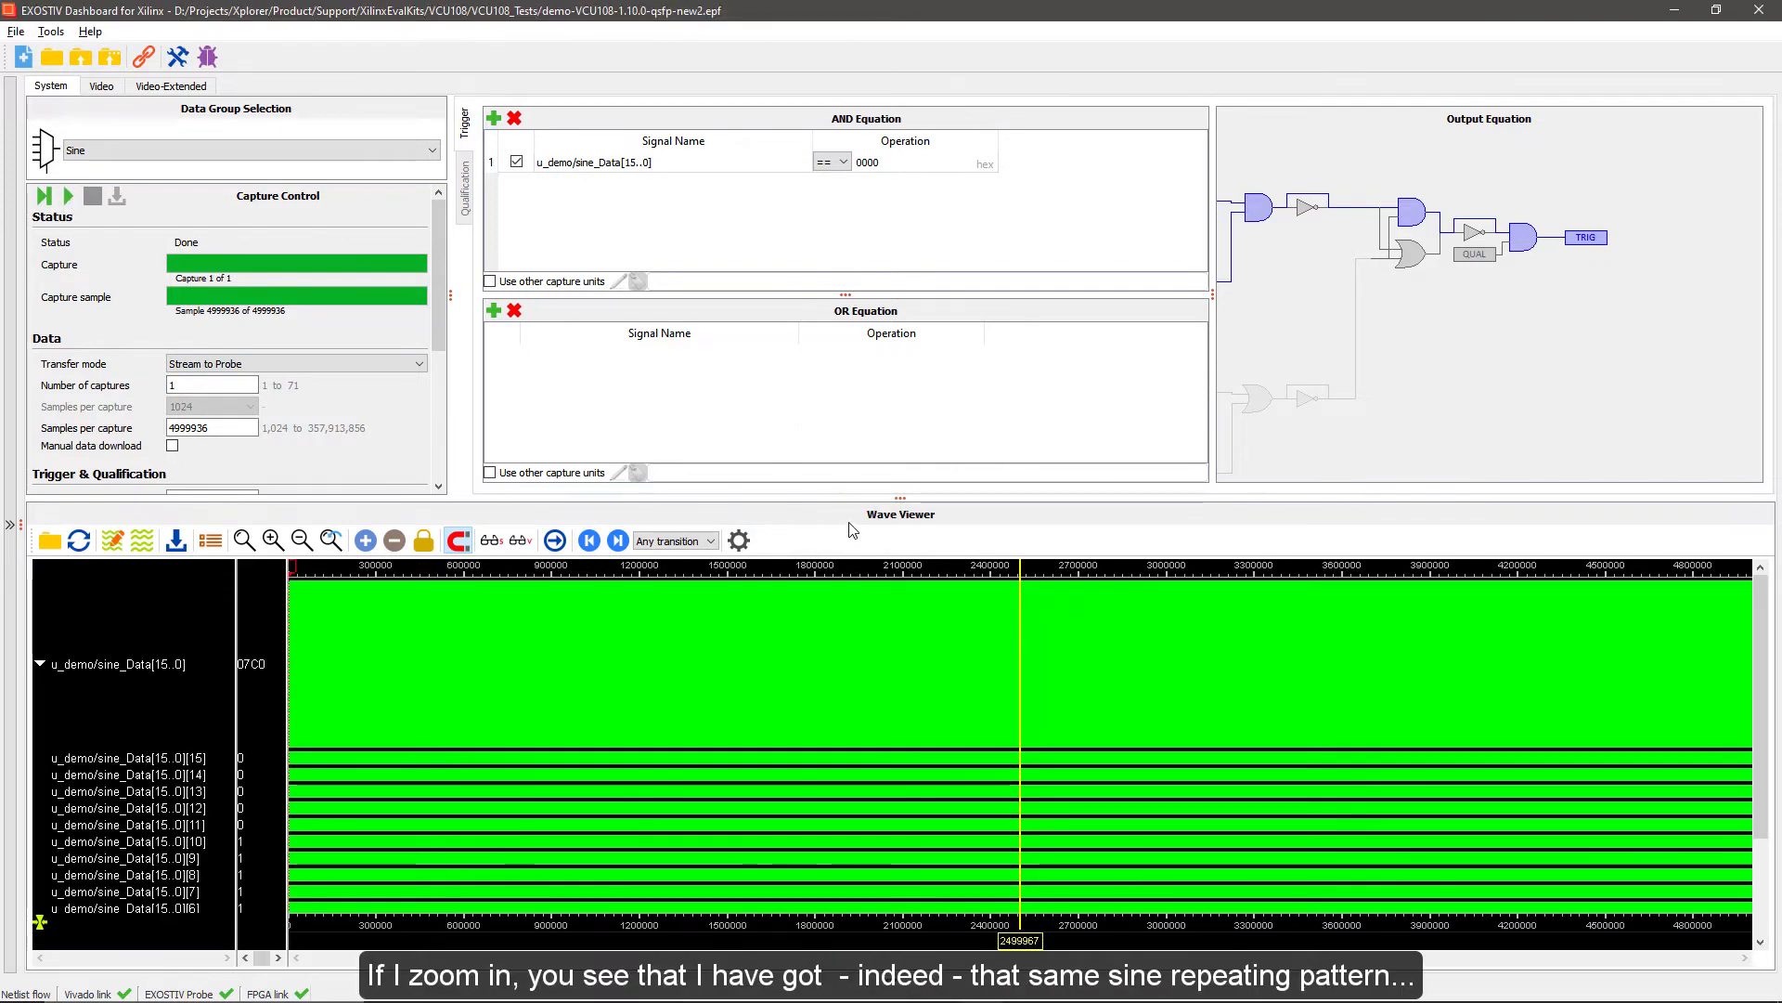
# Maximise the wave viewer and examine the repeating sine periods of sine_Data around sample 1591000
pyautogui.doubleClick(848, 515)
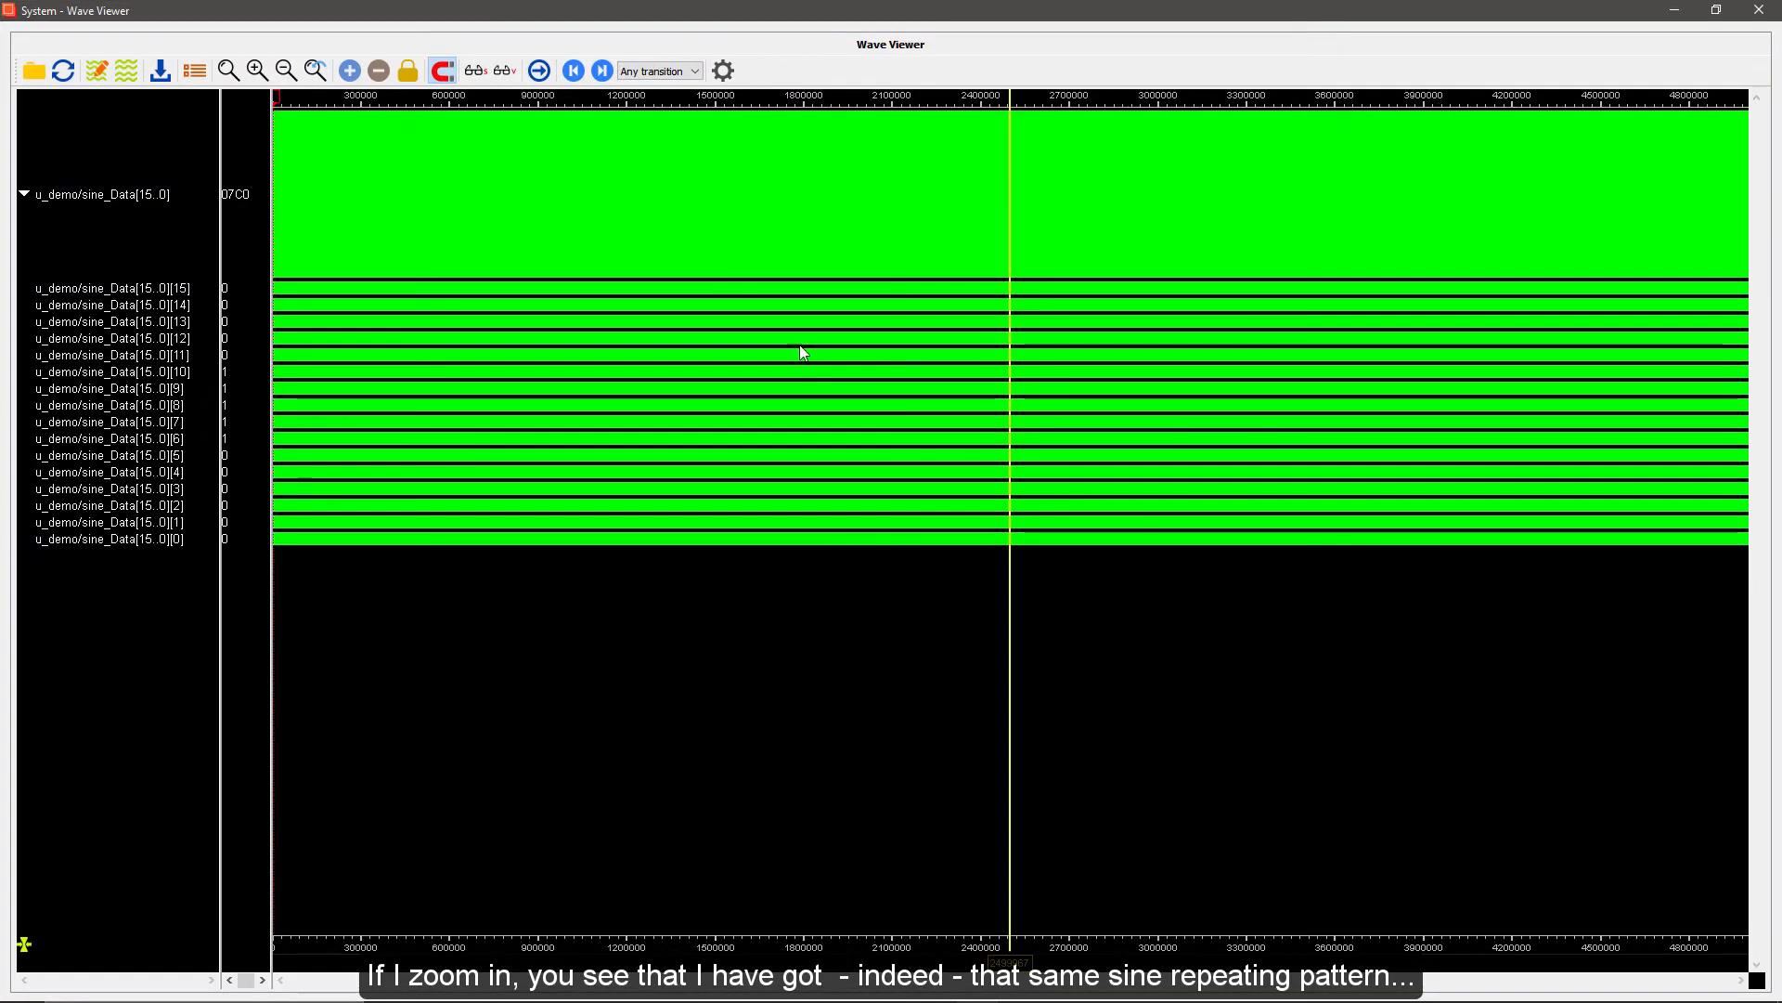
pyautogui.moveTo(739, 241); pyautogui.dragTo(759, 247)
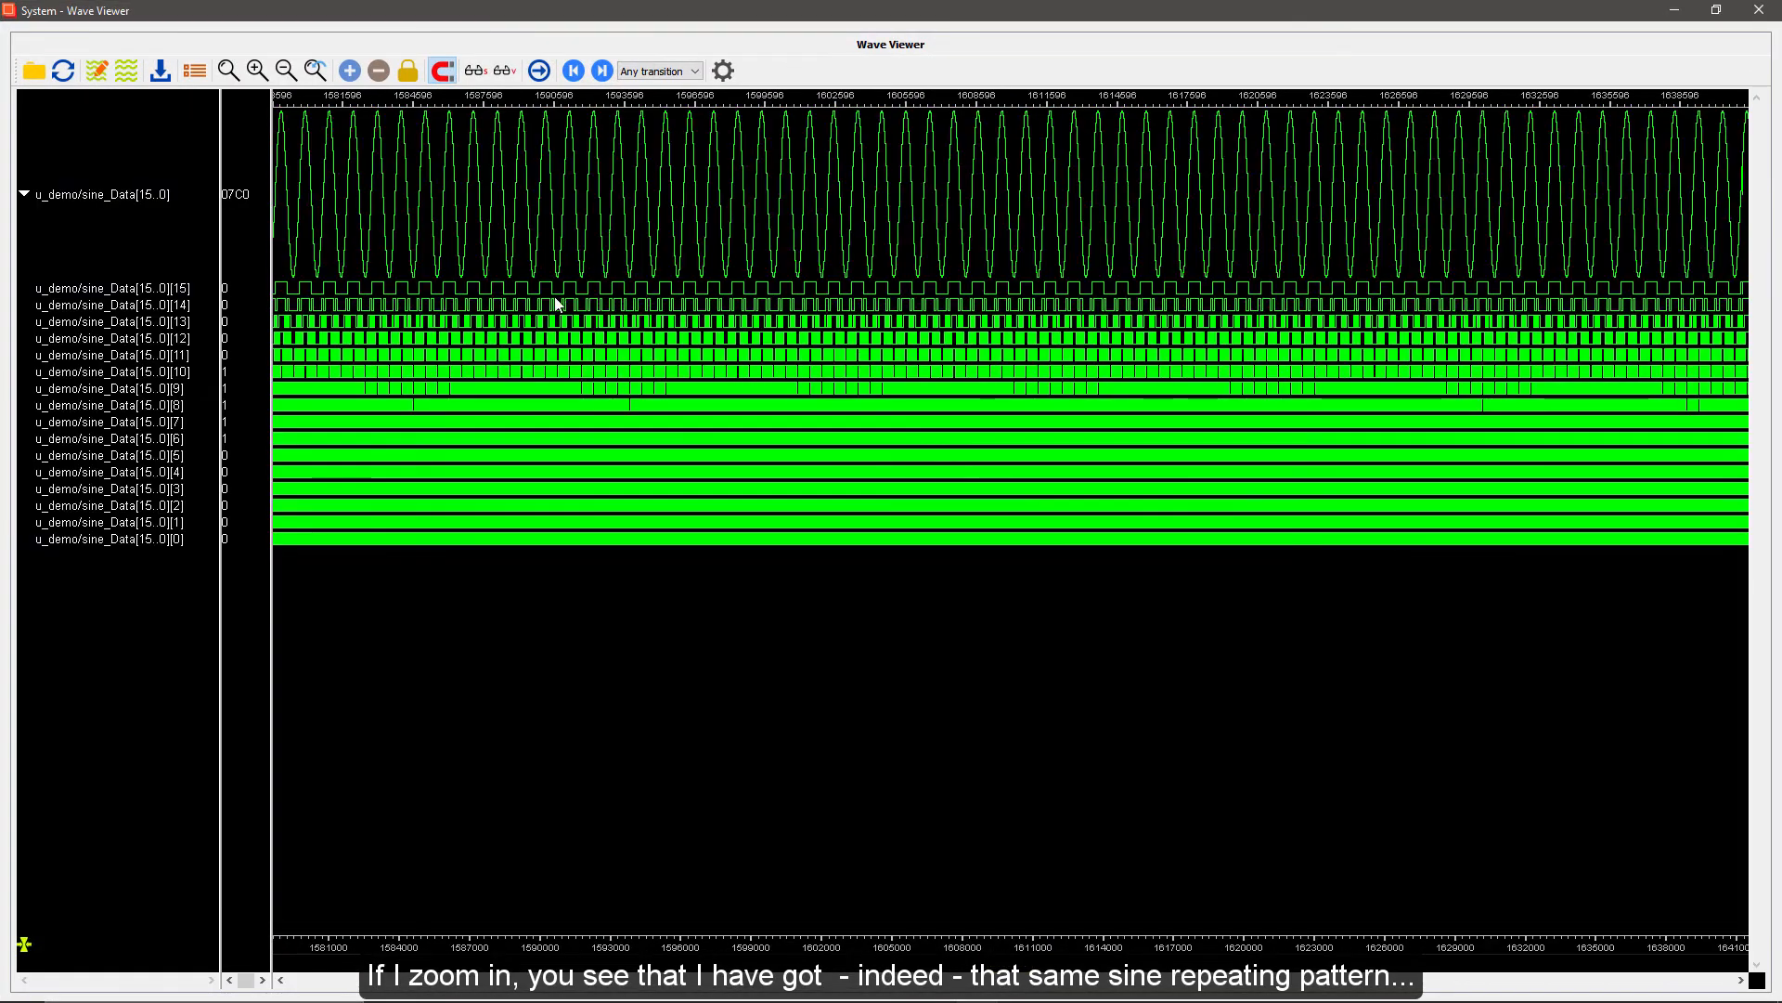
pyautogui.moveTo(525, 261); pyautogui.dragTo(712, 269)
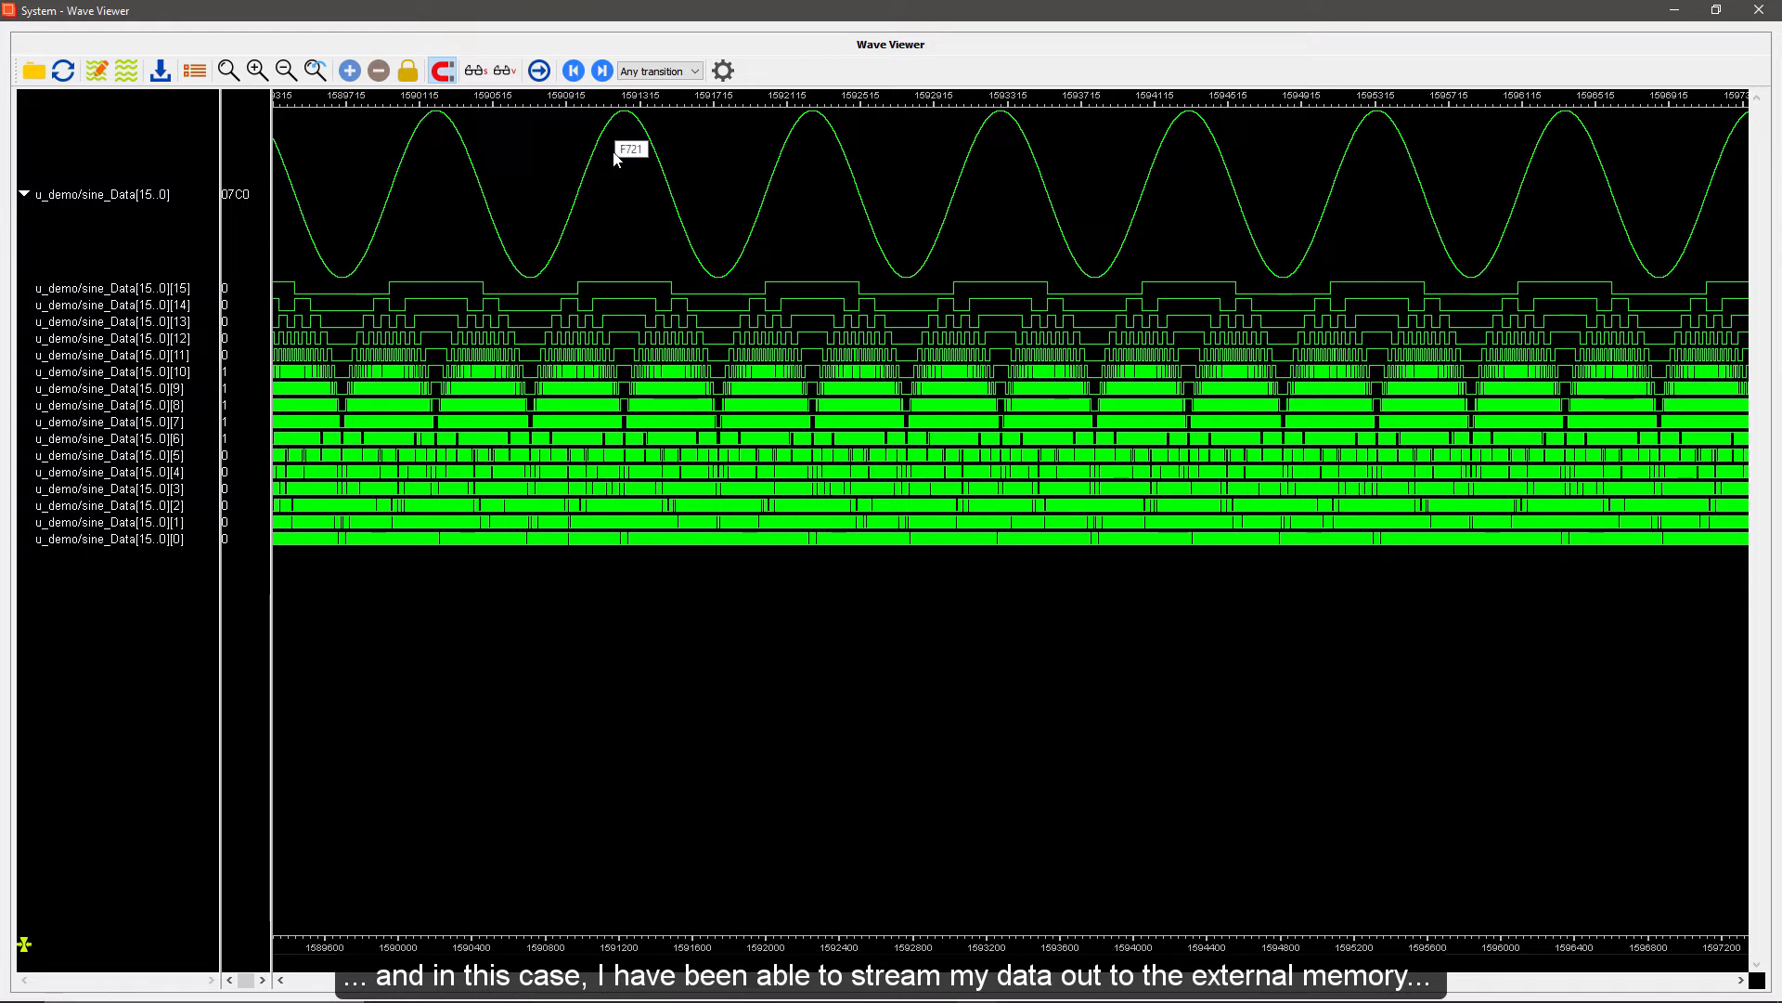
pyautogui.moveTo(589, 158)
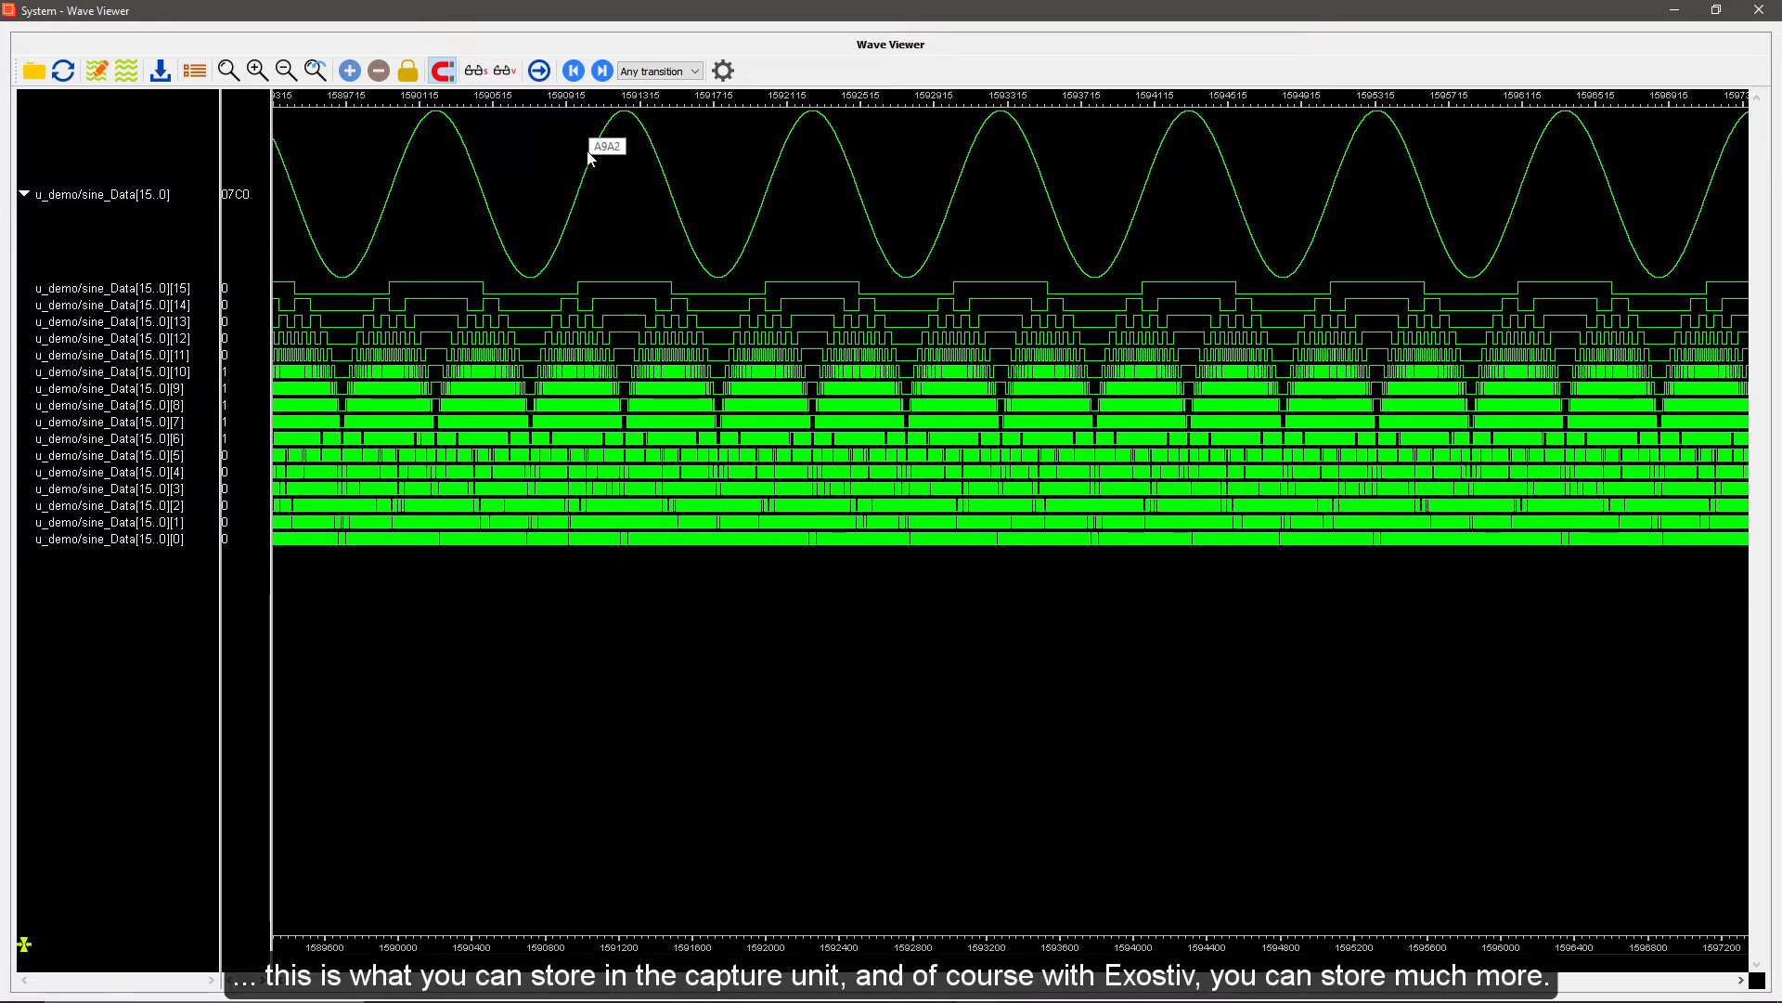
pyautogui.moveTo(597, 154); pyautogui.dragTo(788, 176)
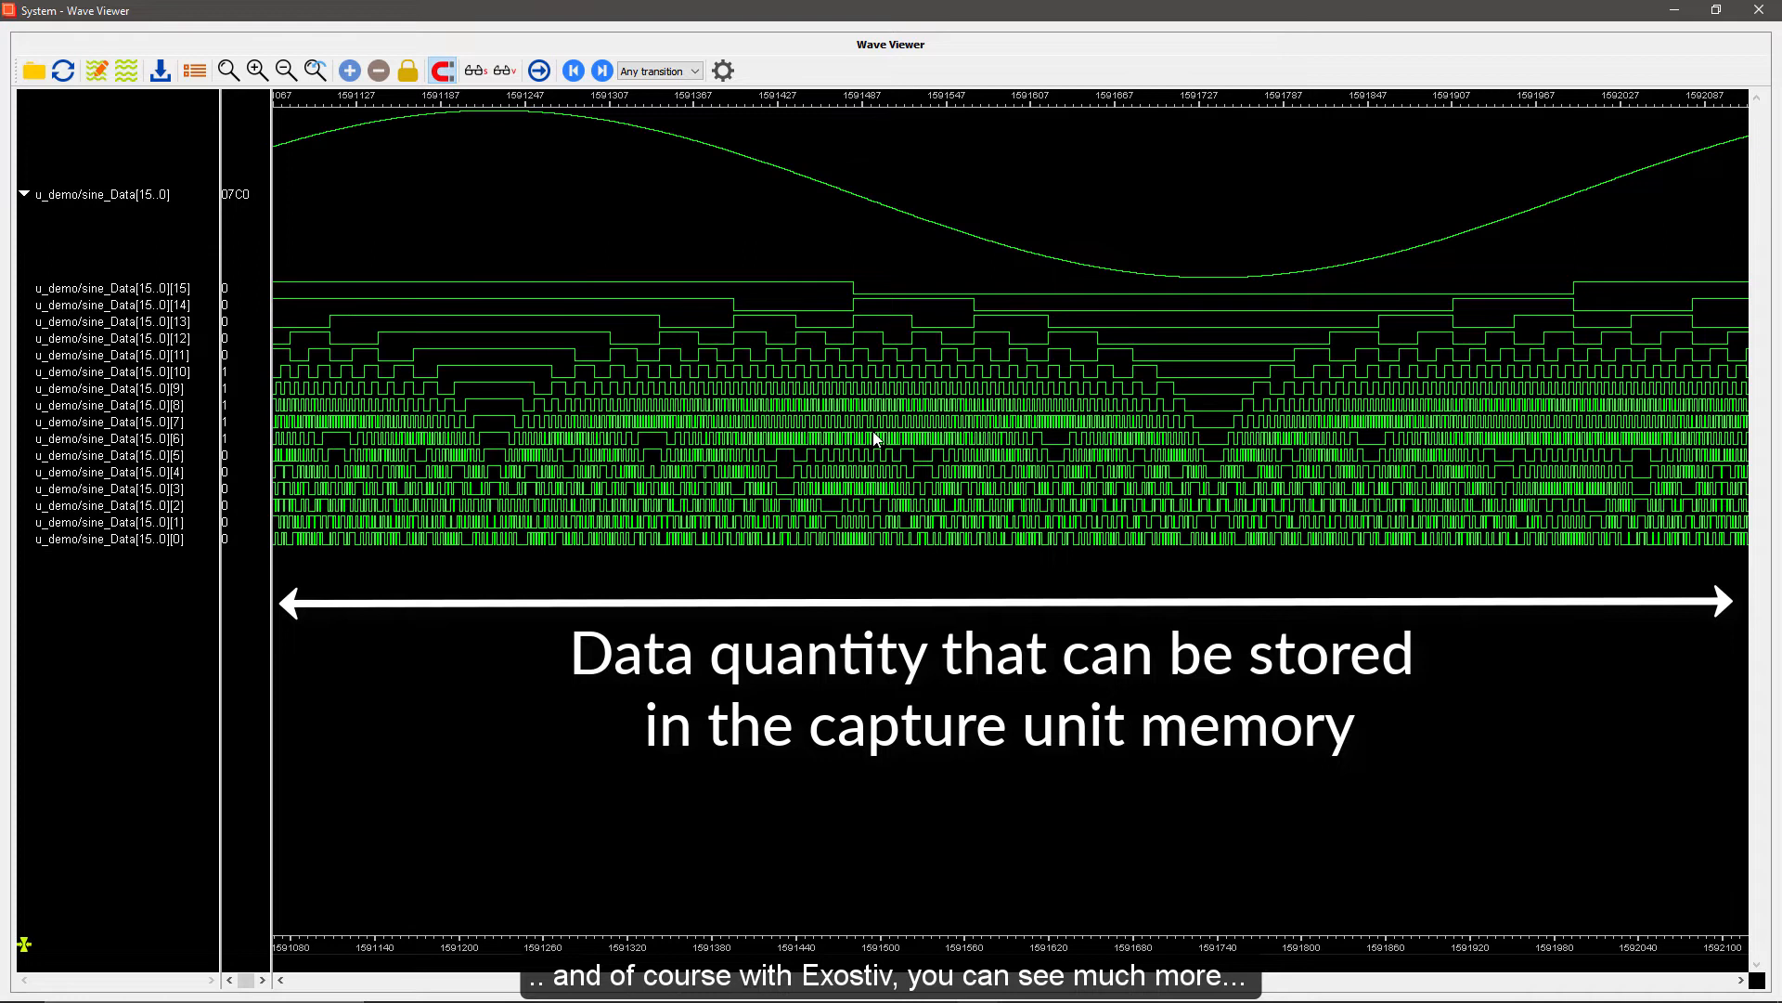
pyautogui.scroll(-5, 728, 298)
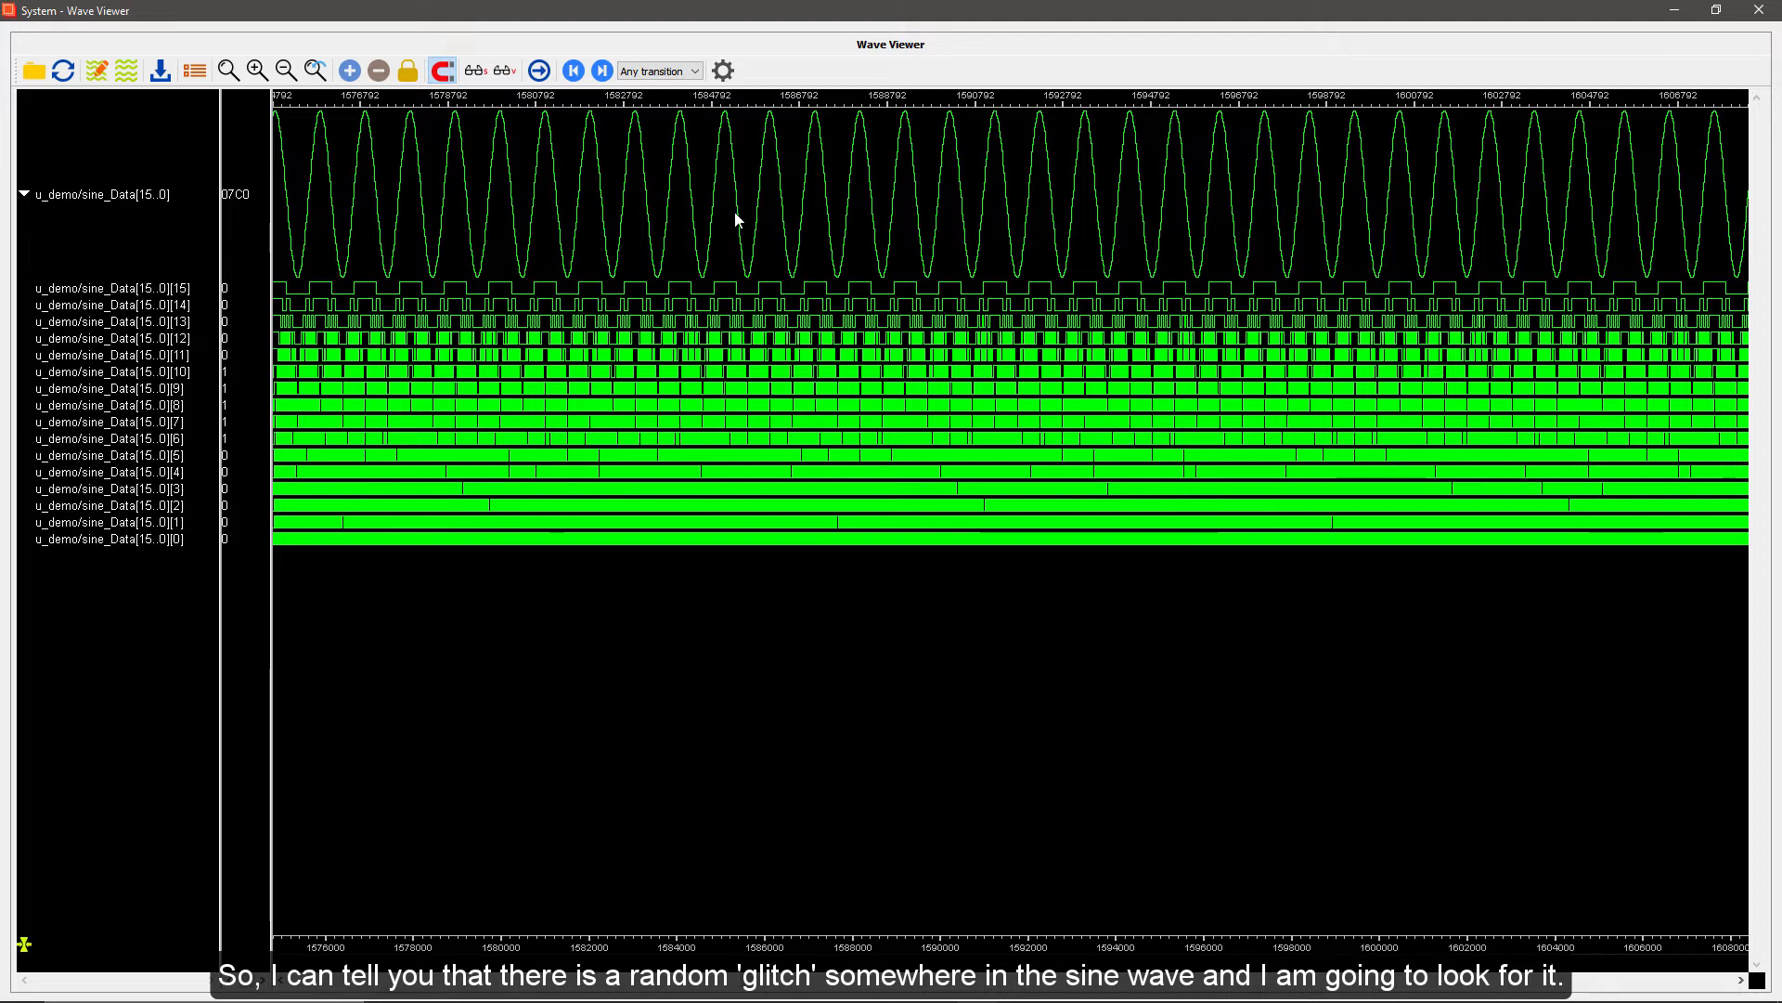
# Search the long sine_Data capture for randomly inserted glitches, inspecting the areas around samples 1674000 and 1738700 closely
pyautogui.click(286, 72)
pyautogui.click(286, 72)
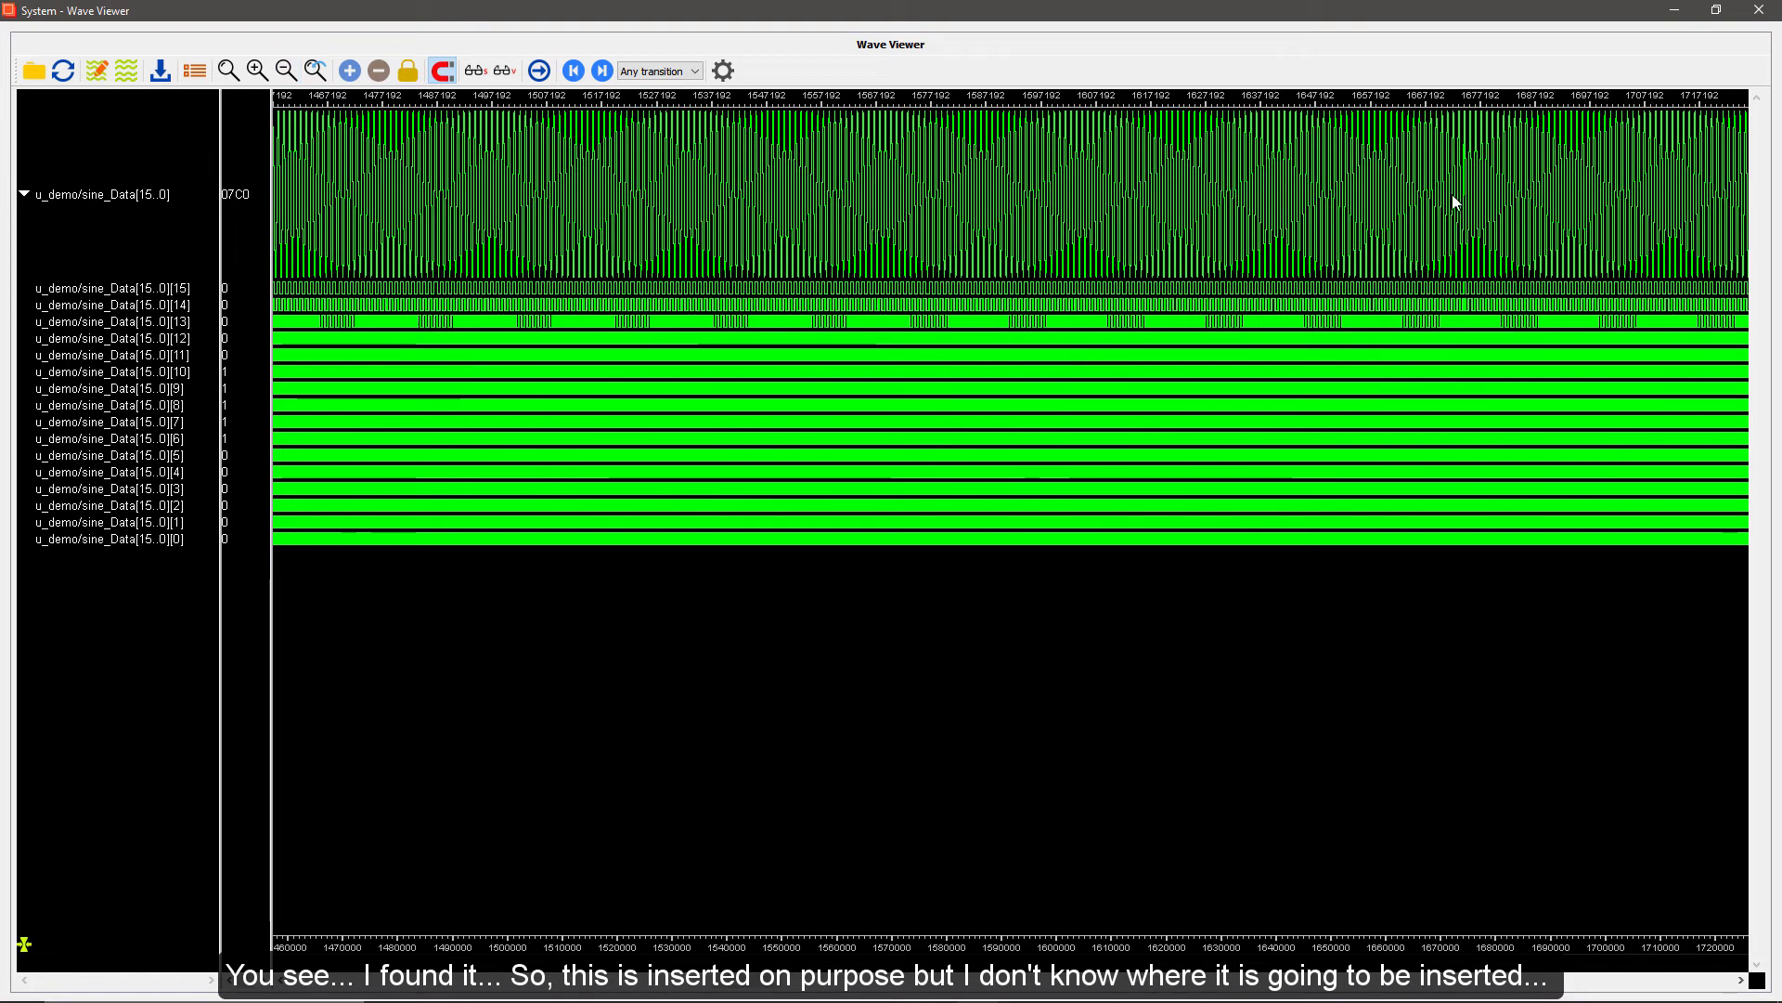
pyautogui.moveTo(1455, 203); pyautogui.dragTo(1476, 198)
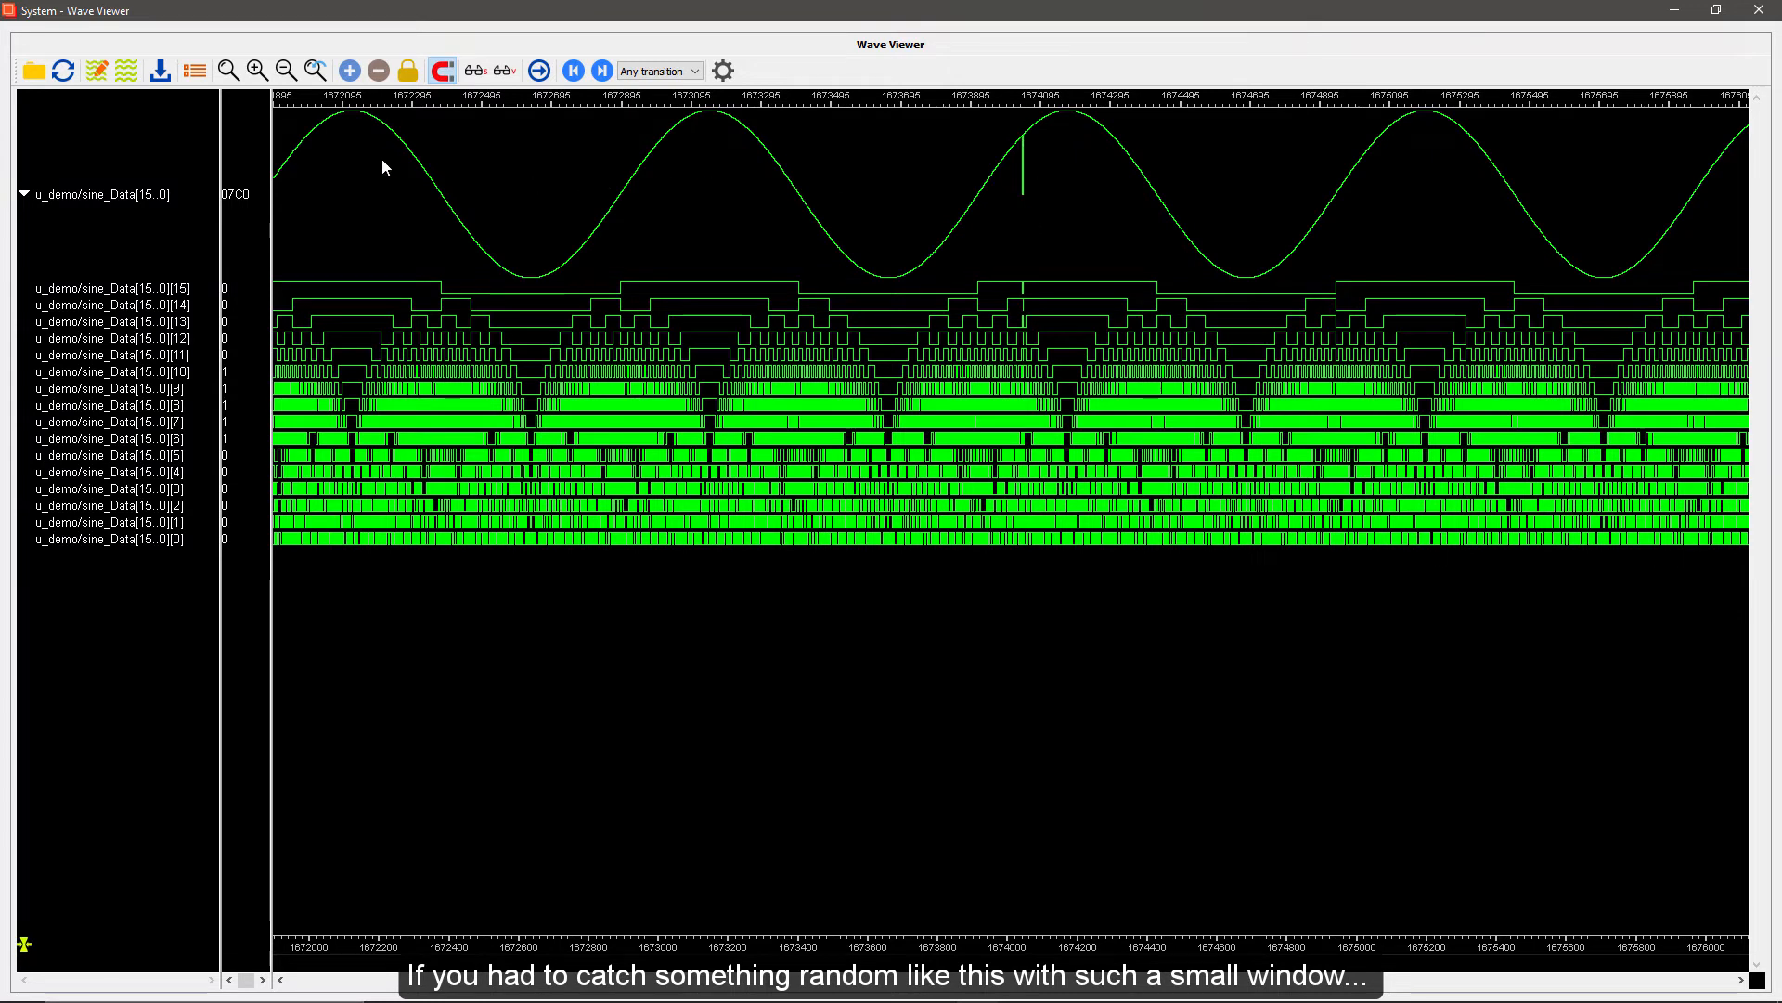
pyautogui.moveTo(386, 163); pyautogui.dragTo(766, 186)
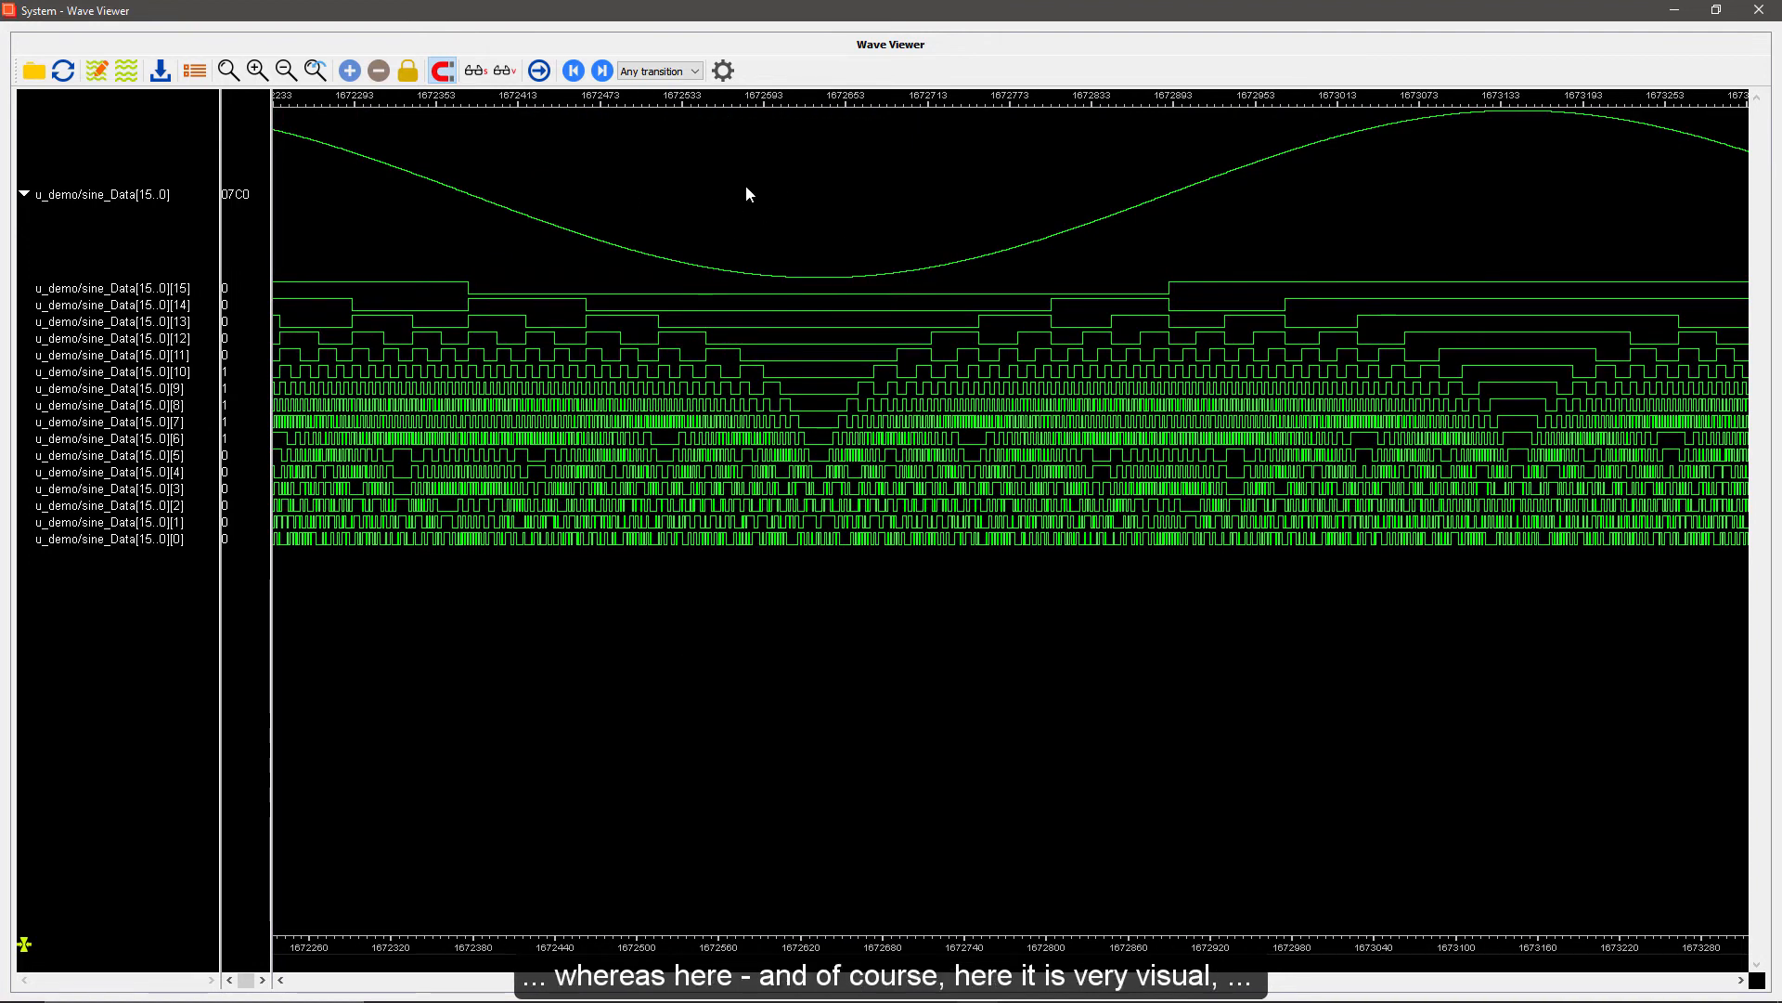
pyautogui.scroll(-1, 748, 189)
pyautogui.scroll(-3, 750, 195)
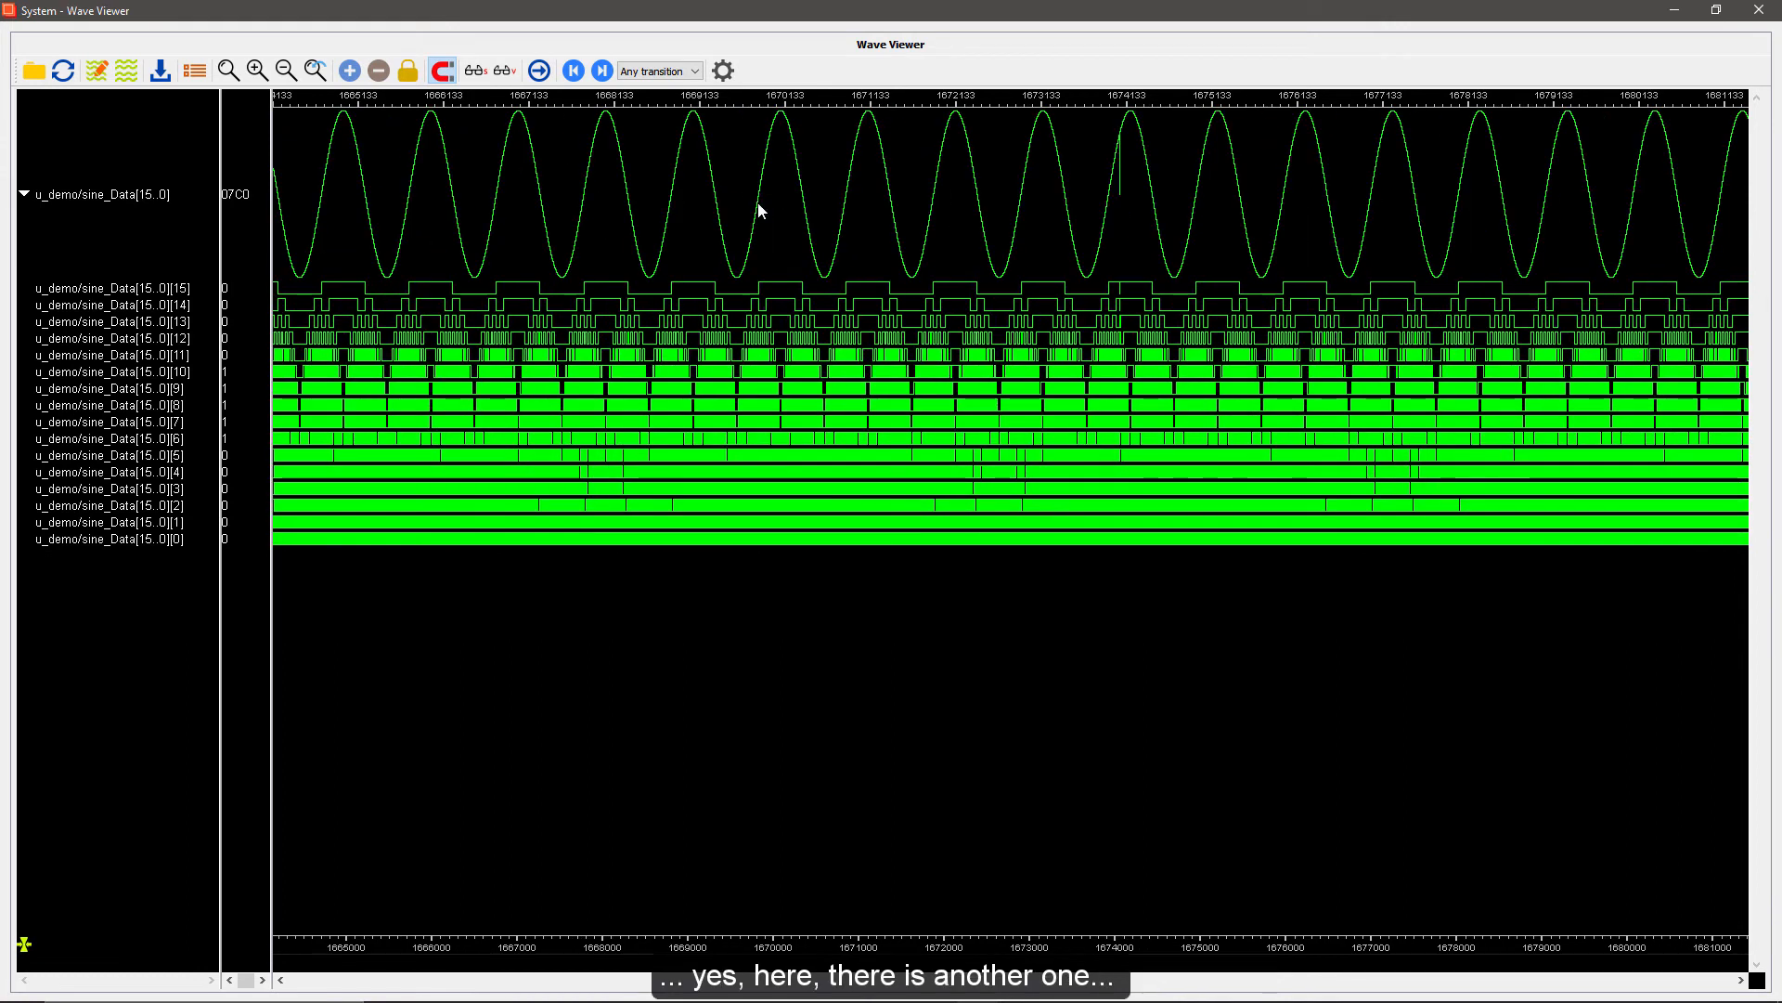
pyautogui.scroll(-3, 757, 206)
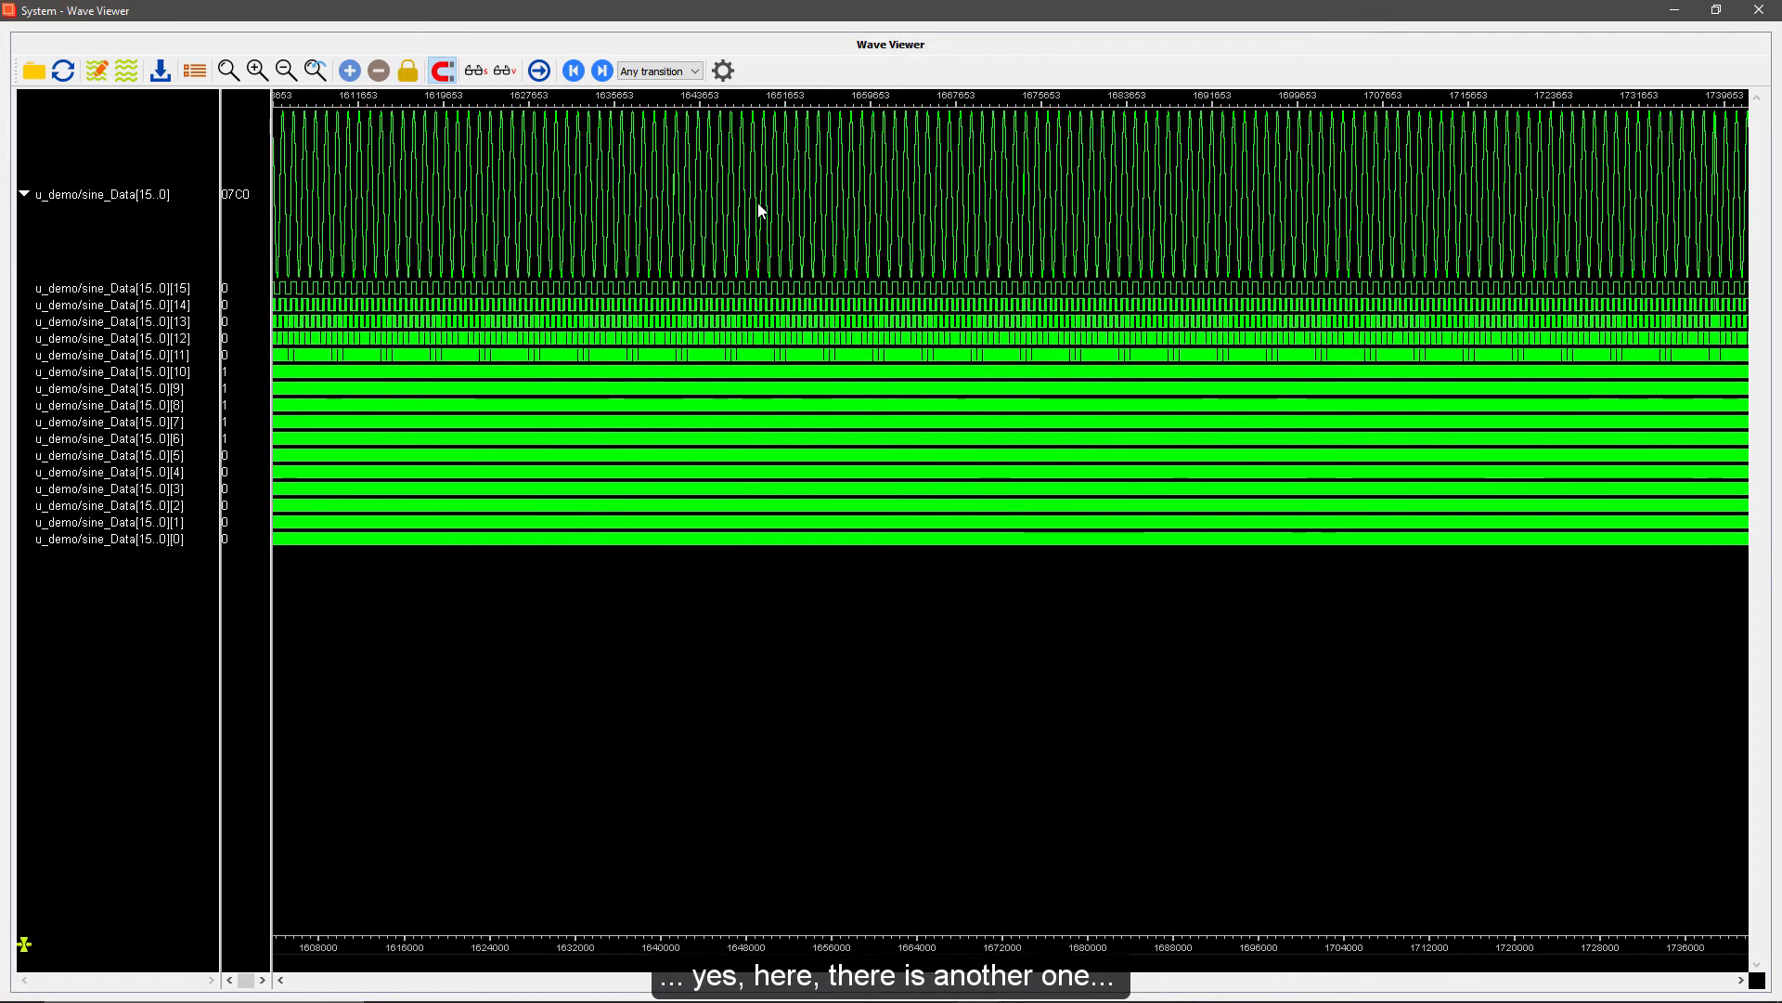
pyautogui.click(1709, 167)
pyautogui.scroll(6, 1722, 167)
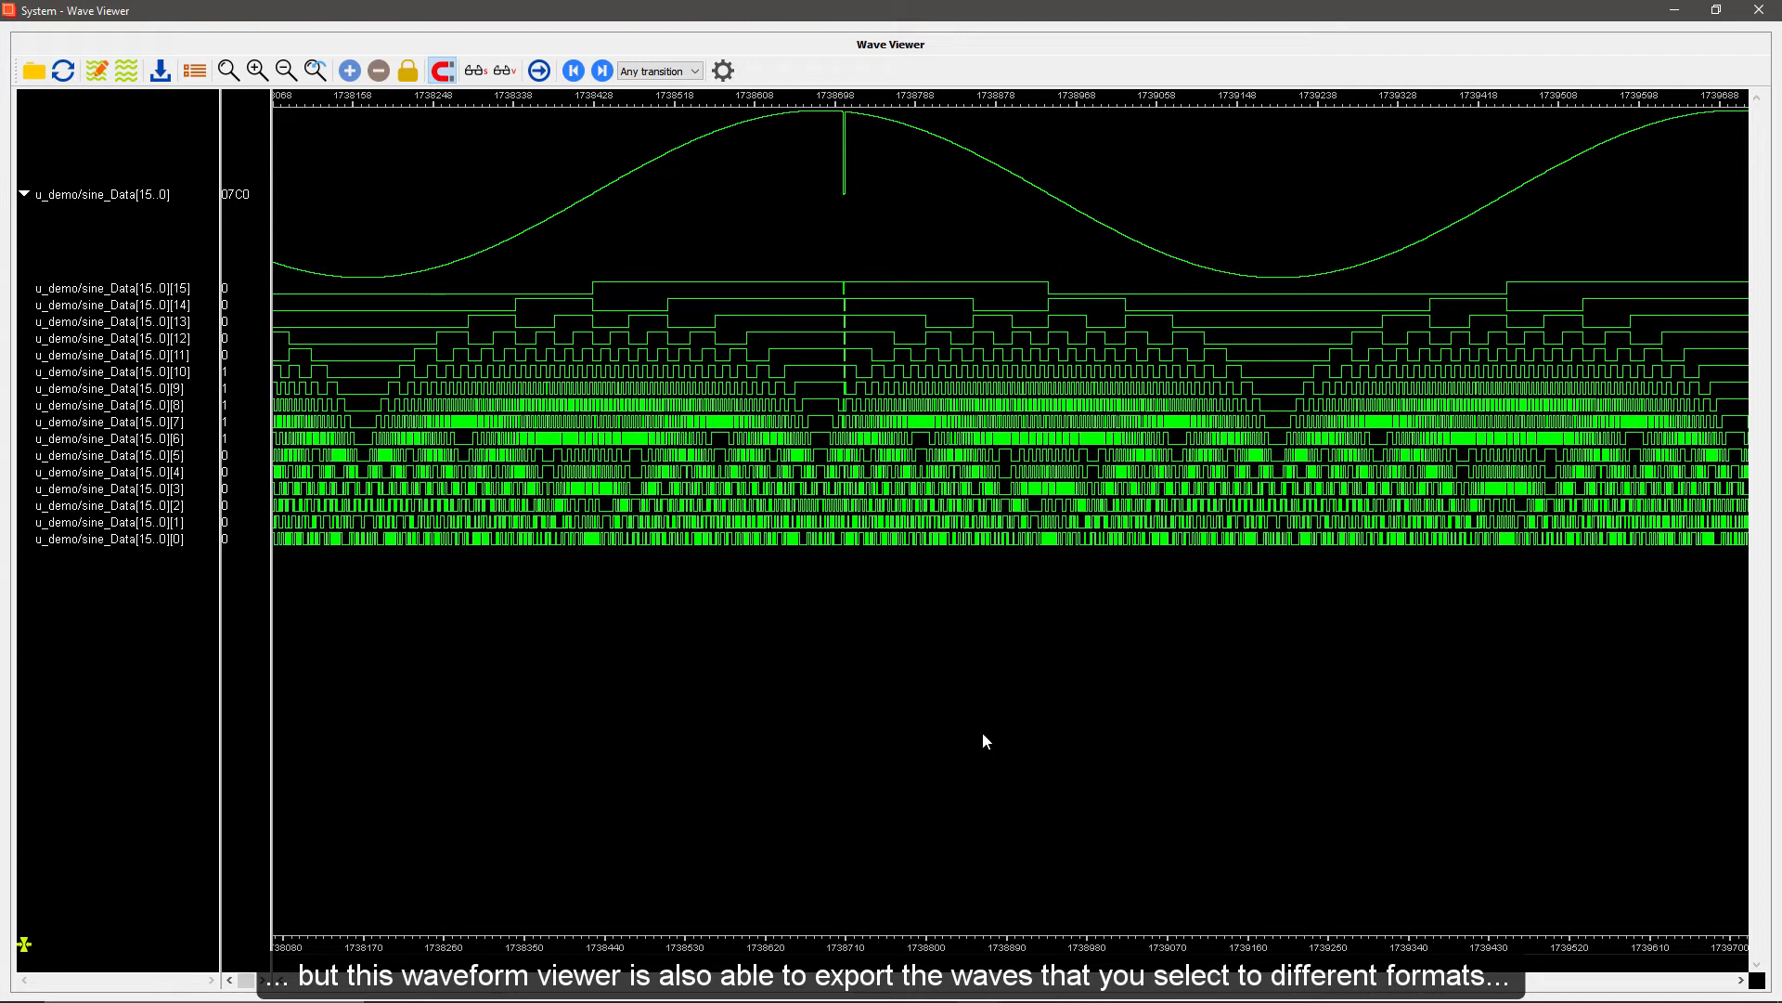
# Review the file formats offered for exporting the captured waves, and cancel the export
pyautogui.click(160, 72)
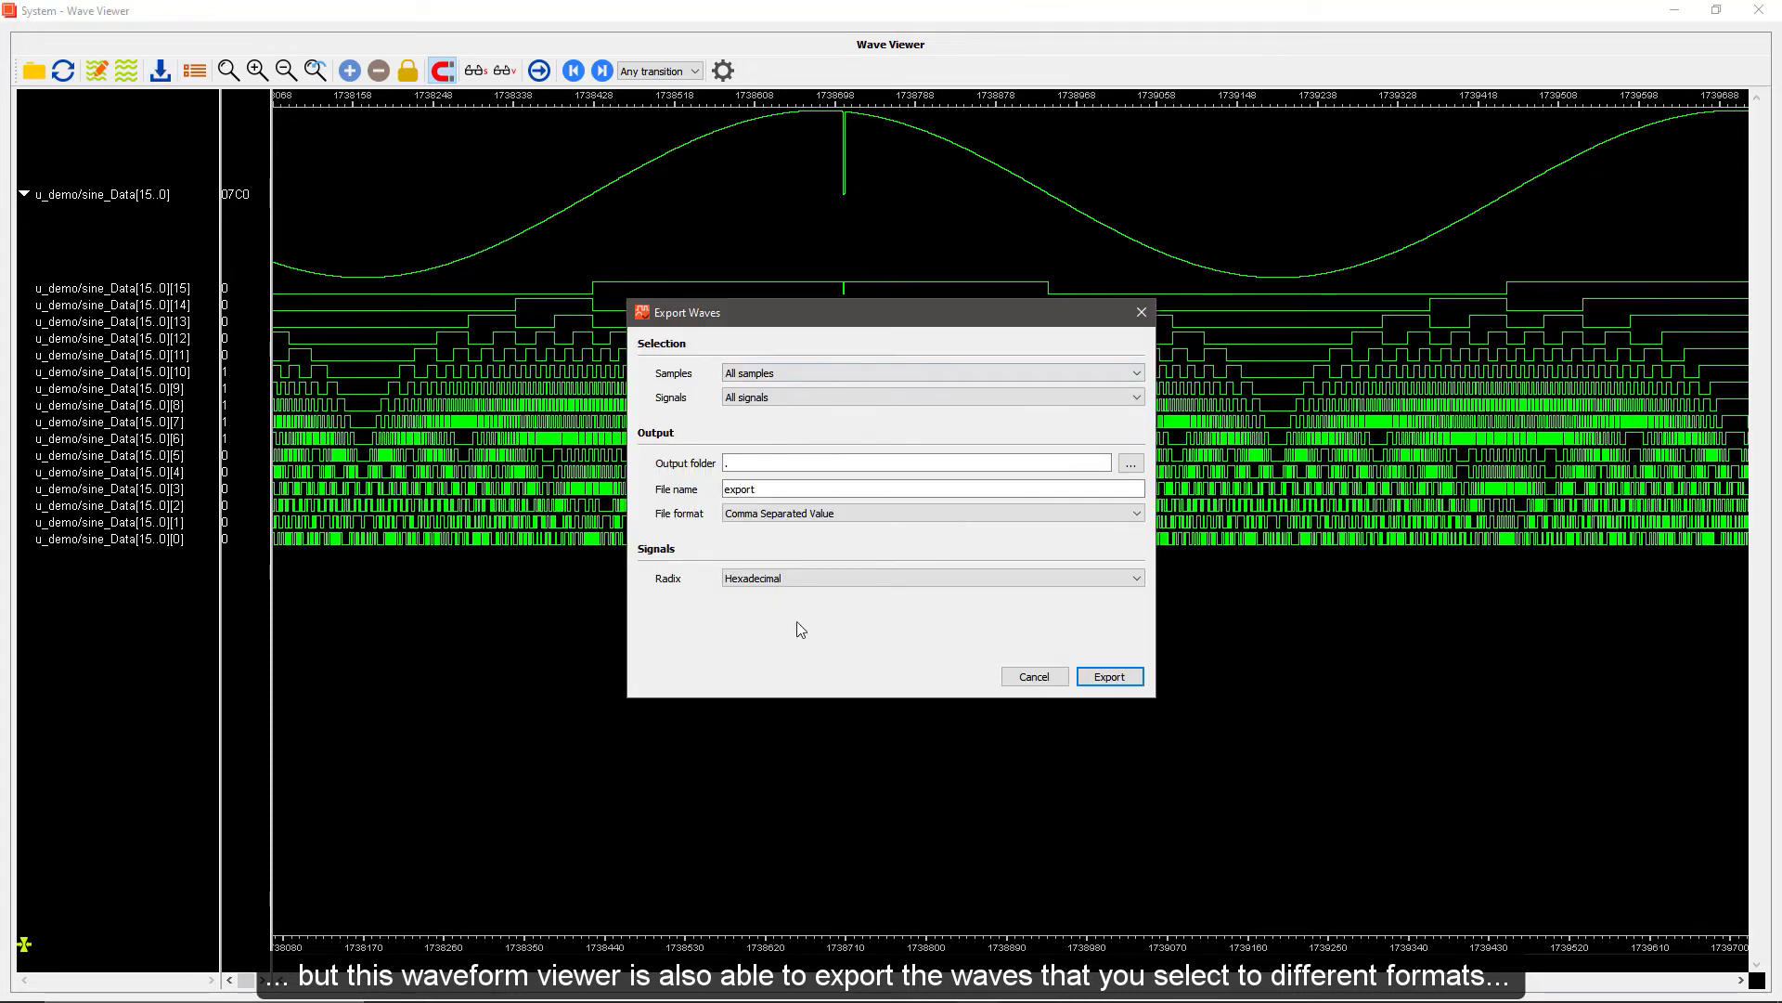
pyautogui.click(807, 513)
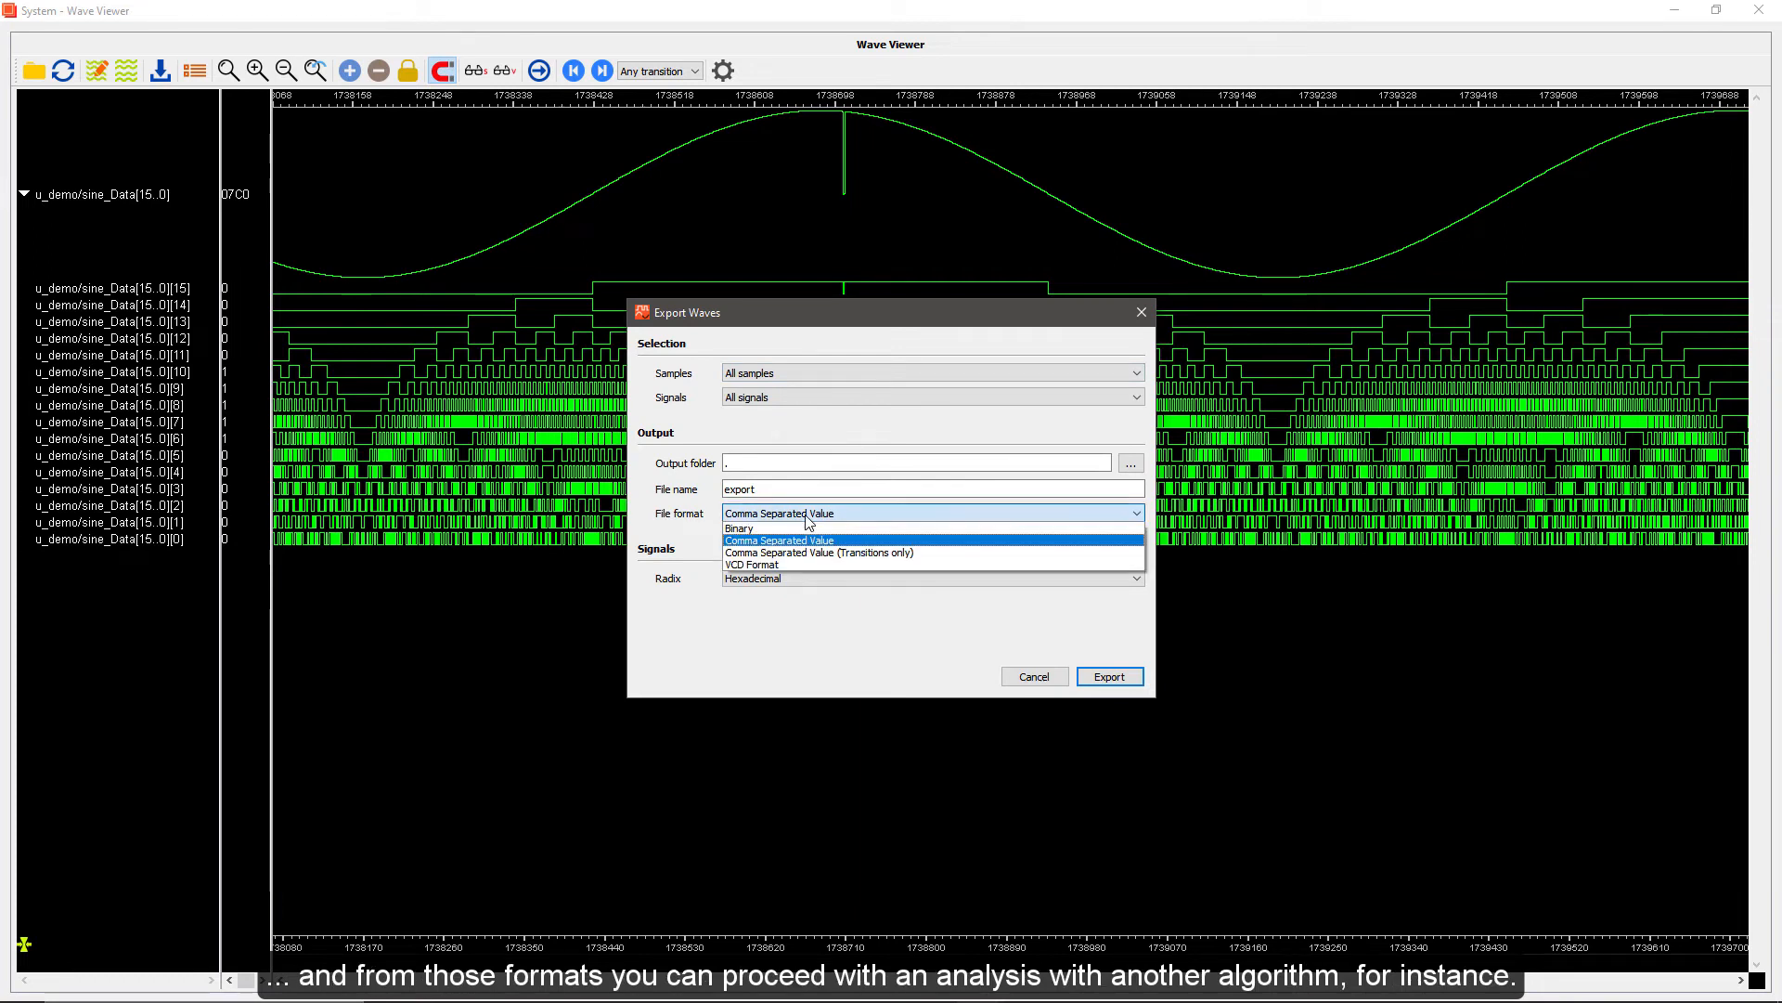
pyautogui.click(1034, 676)
pyautogui.click(1034, 676)
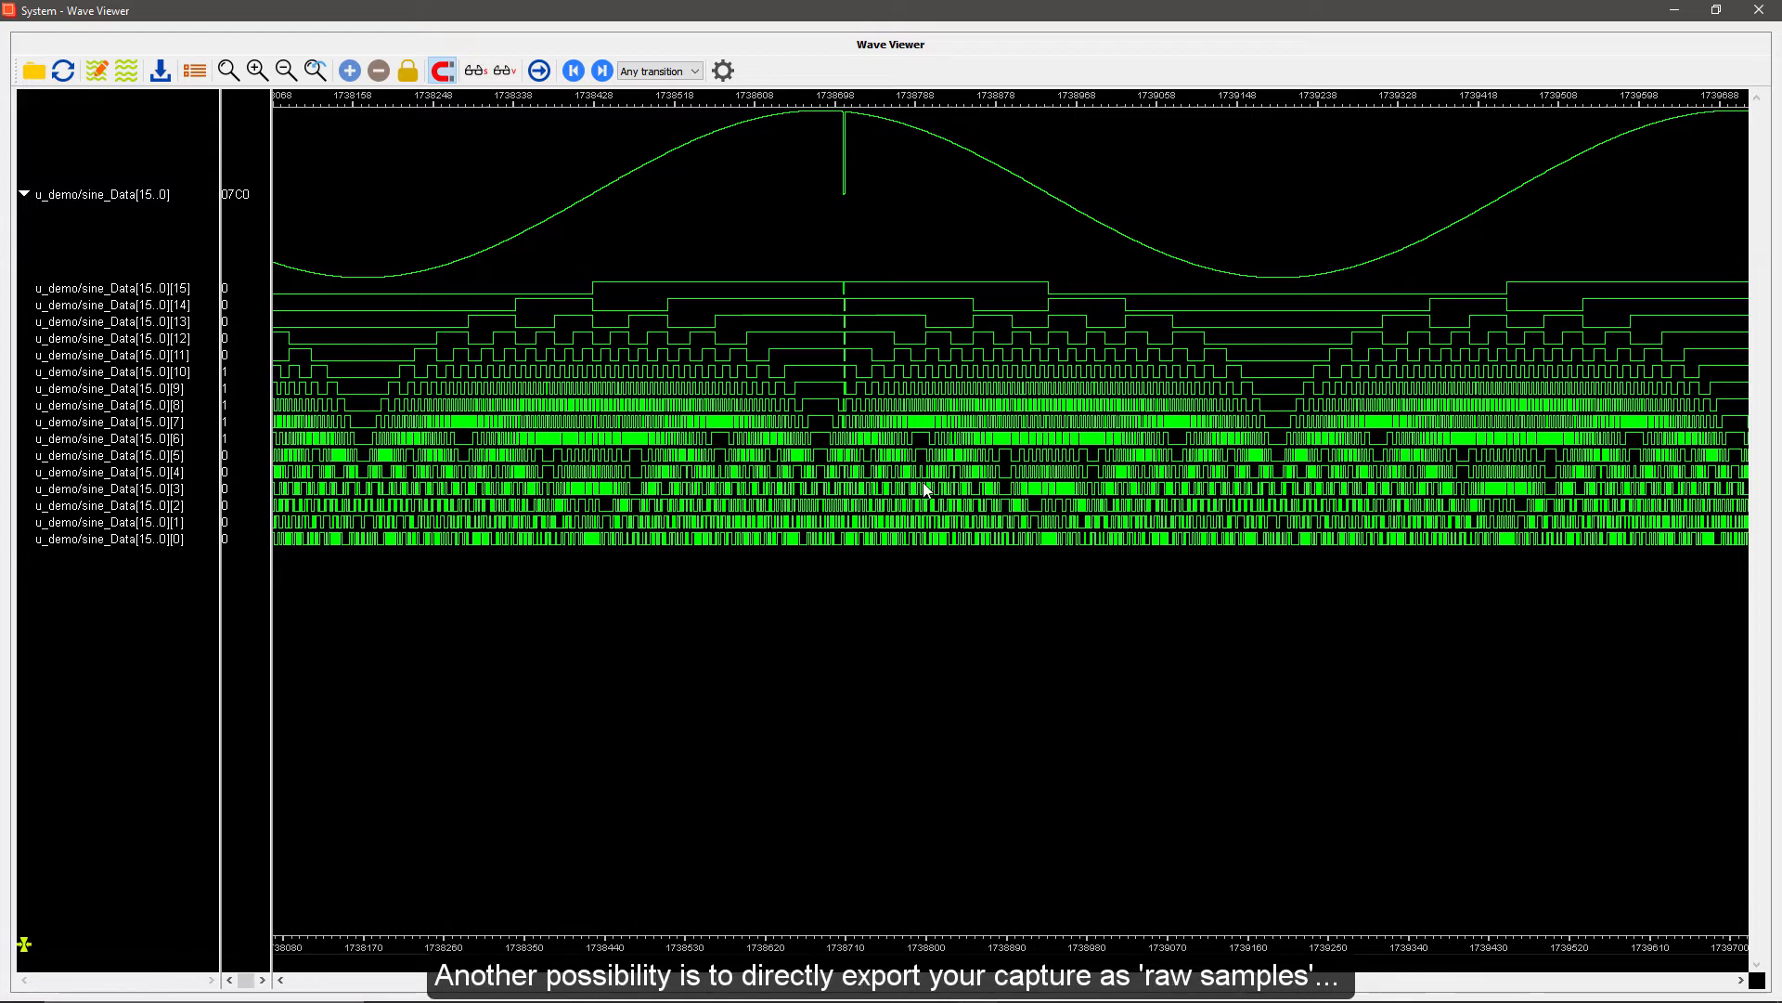
# Restore the wave viewer to the dashboard, enlarge the capture controls, and briefly enable auto export to review its options
pyautogui.doubleClick(787, 47)
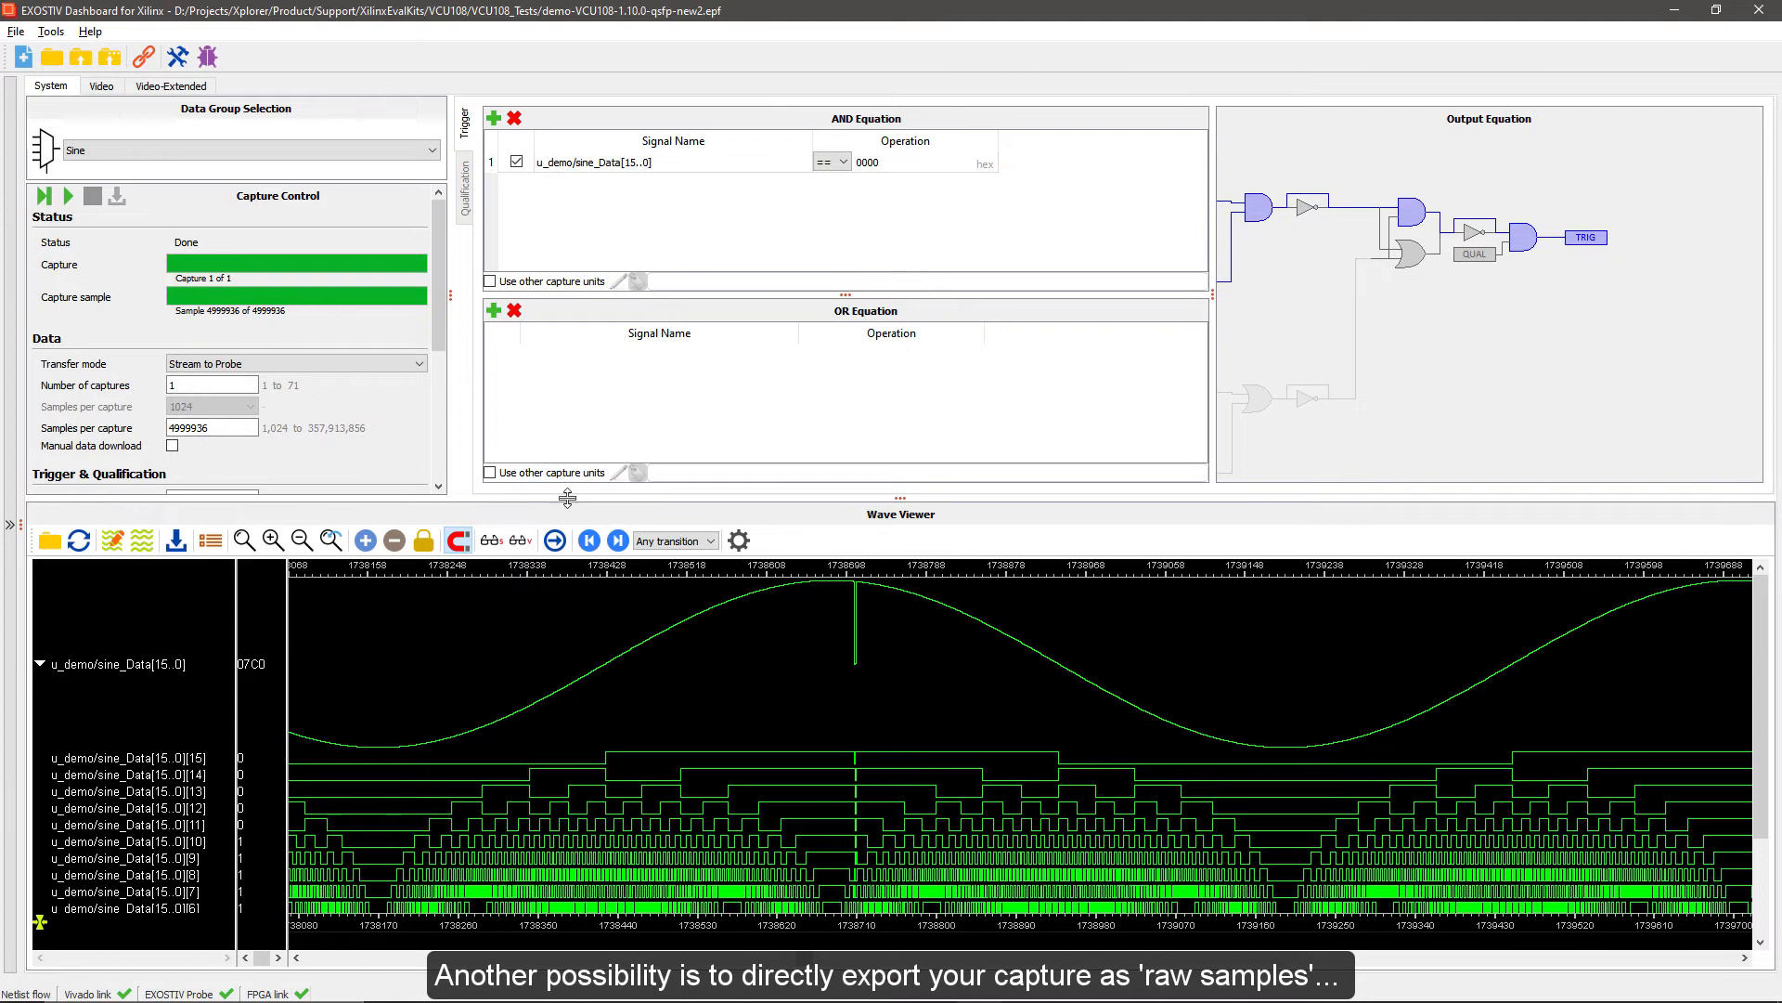
pyautogui.moveTo(568, 498); pyautogui.dragTo(589, 683)
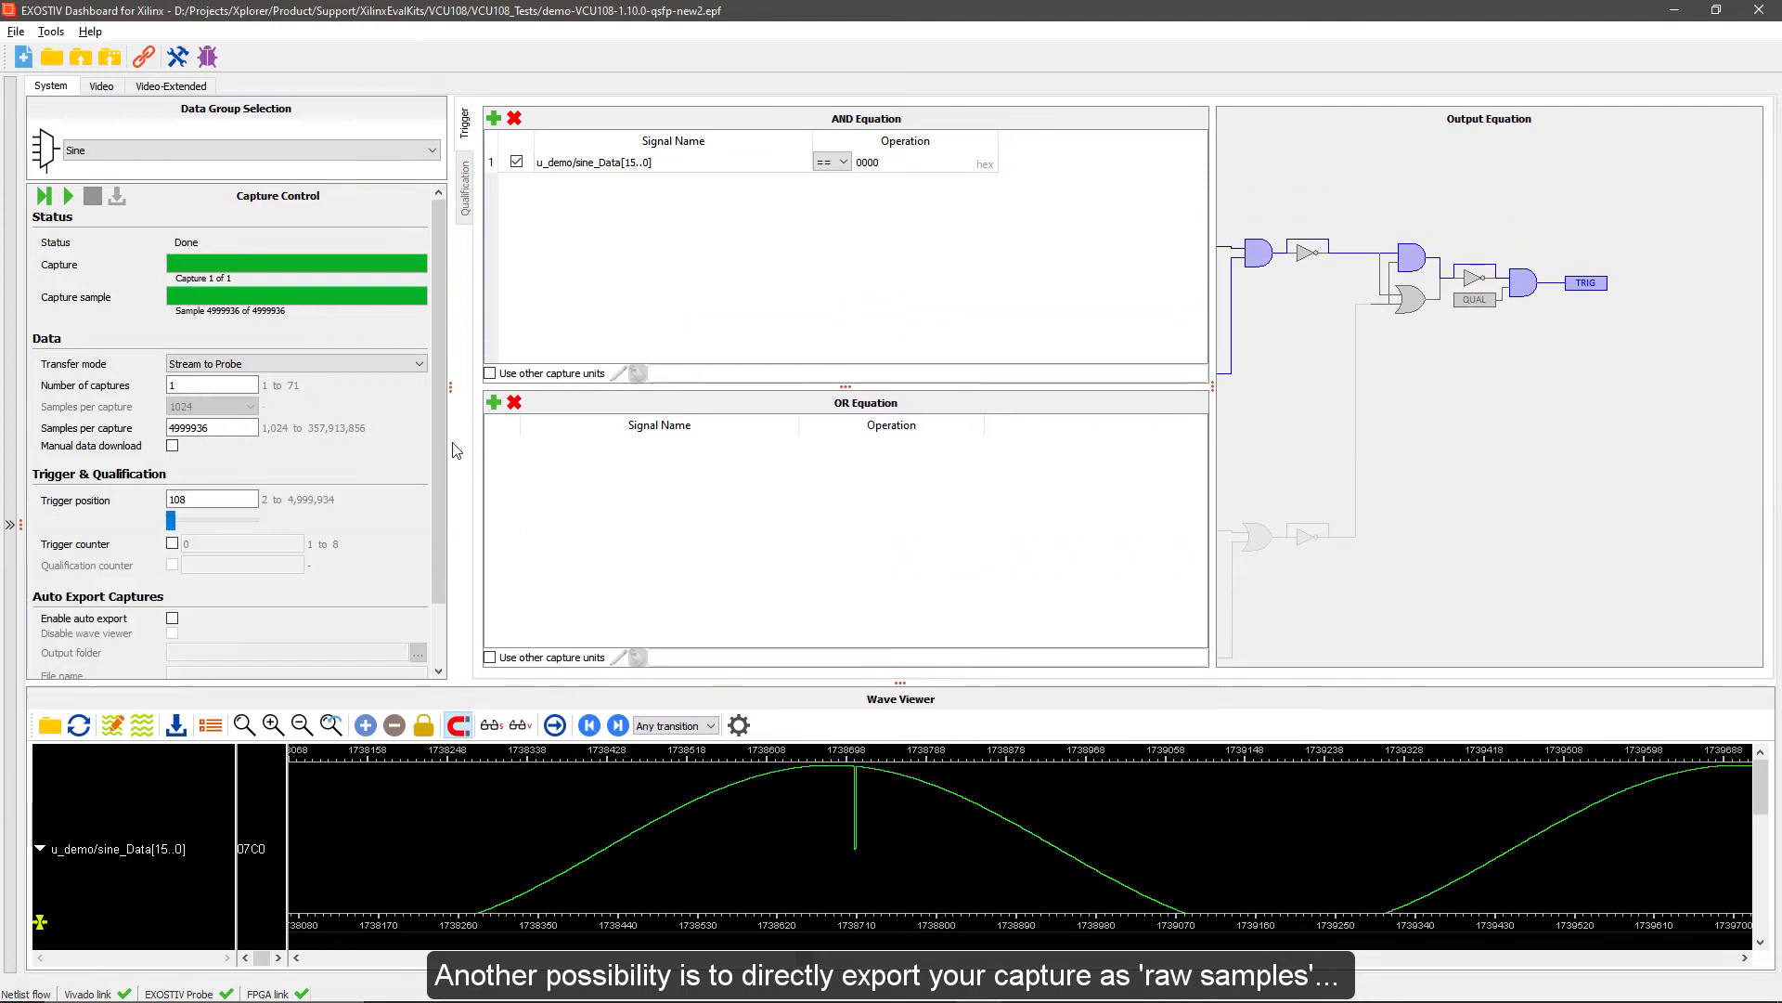
pyautogui.moveTo(439, 465); pyautogui.dragTo(440, 544)
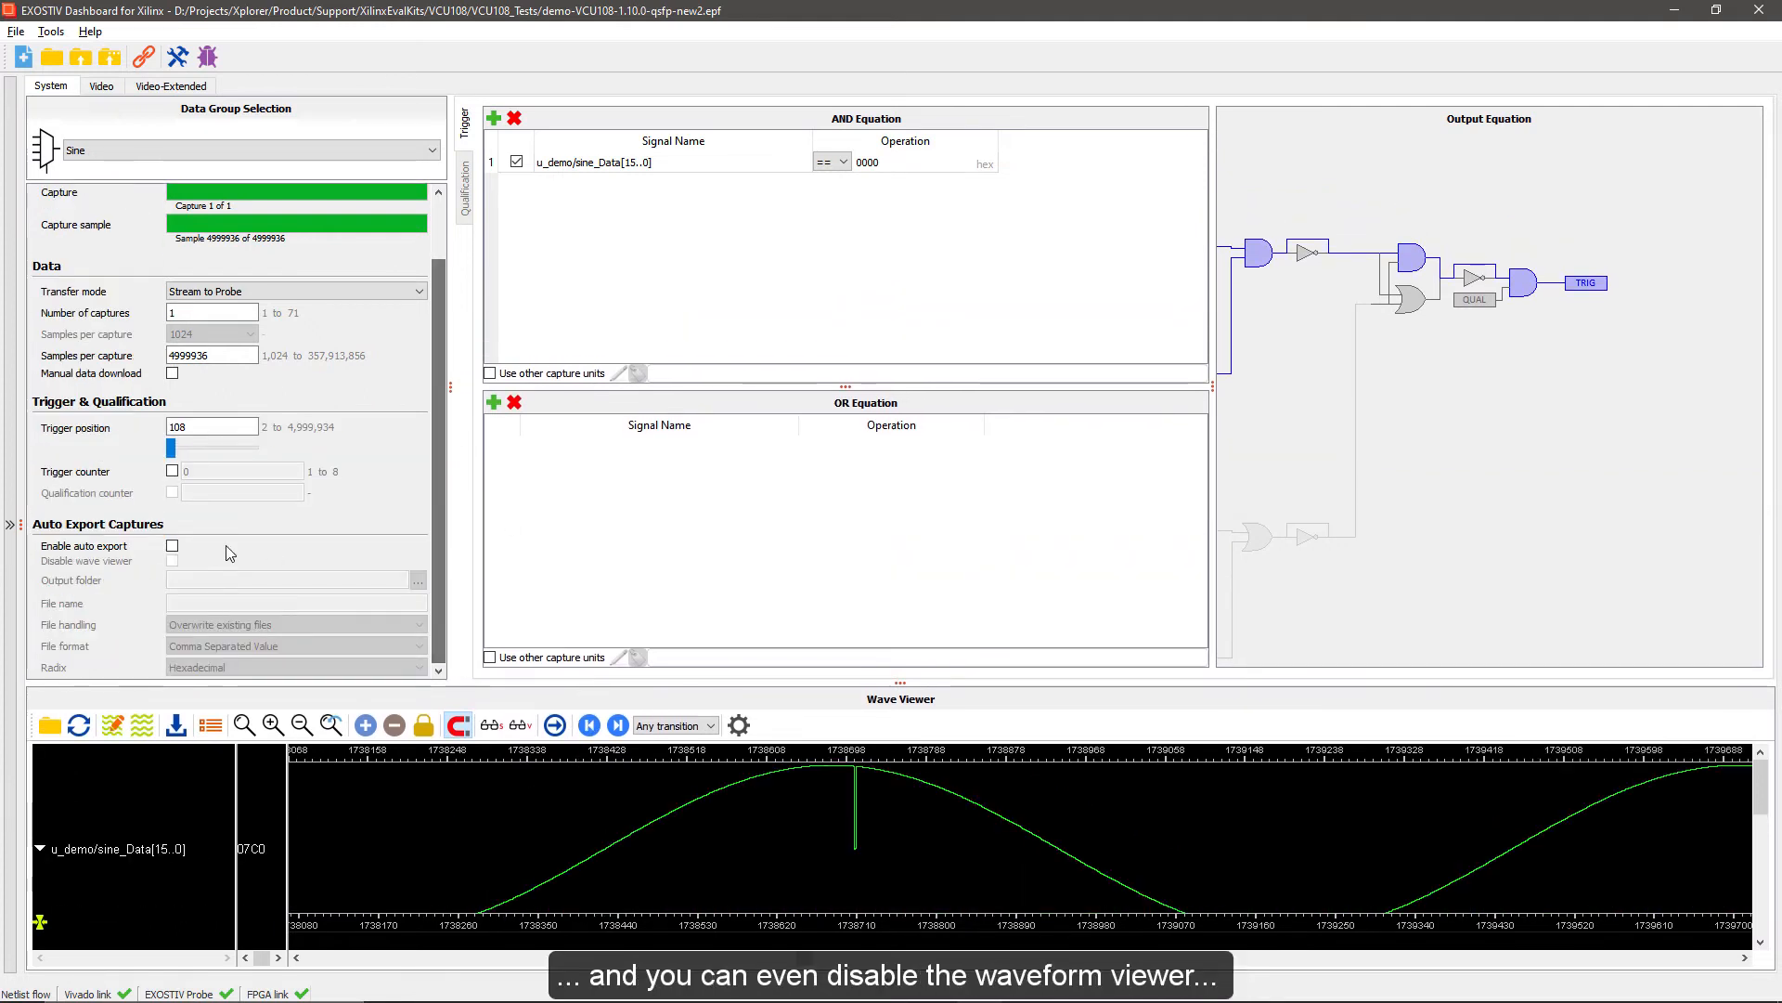
pyautogui.click(171, 547)
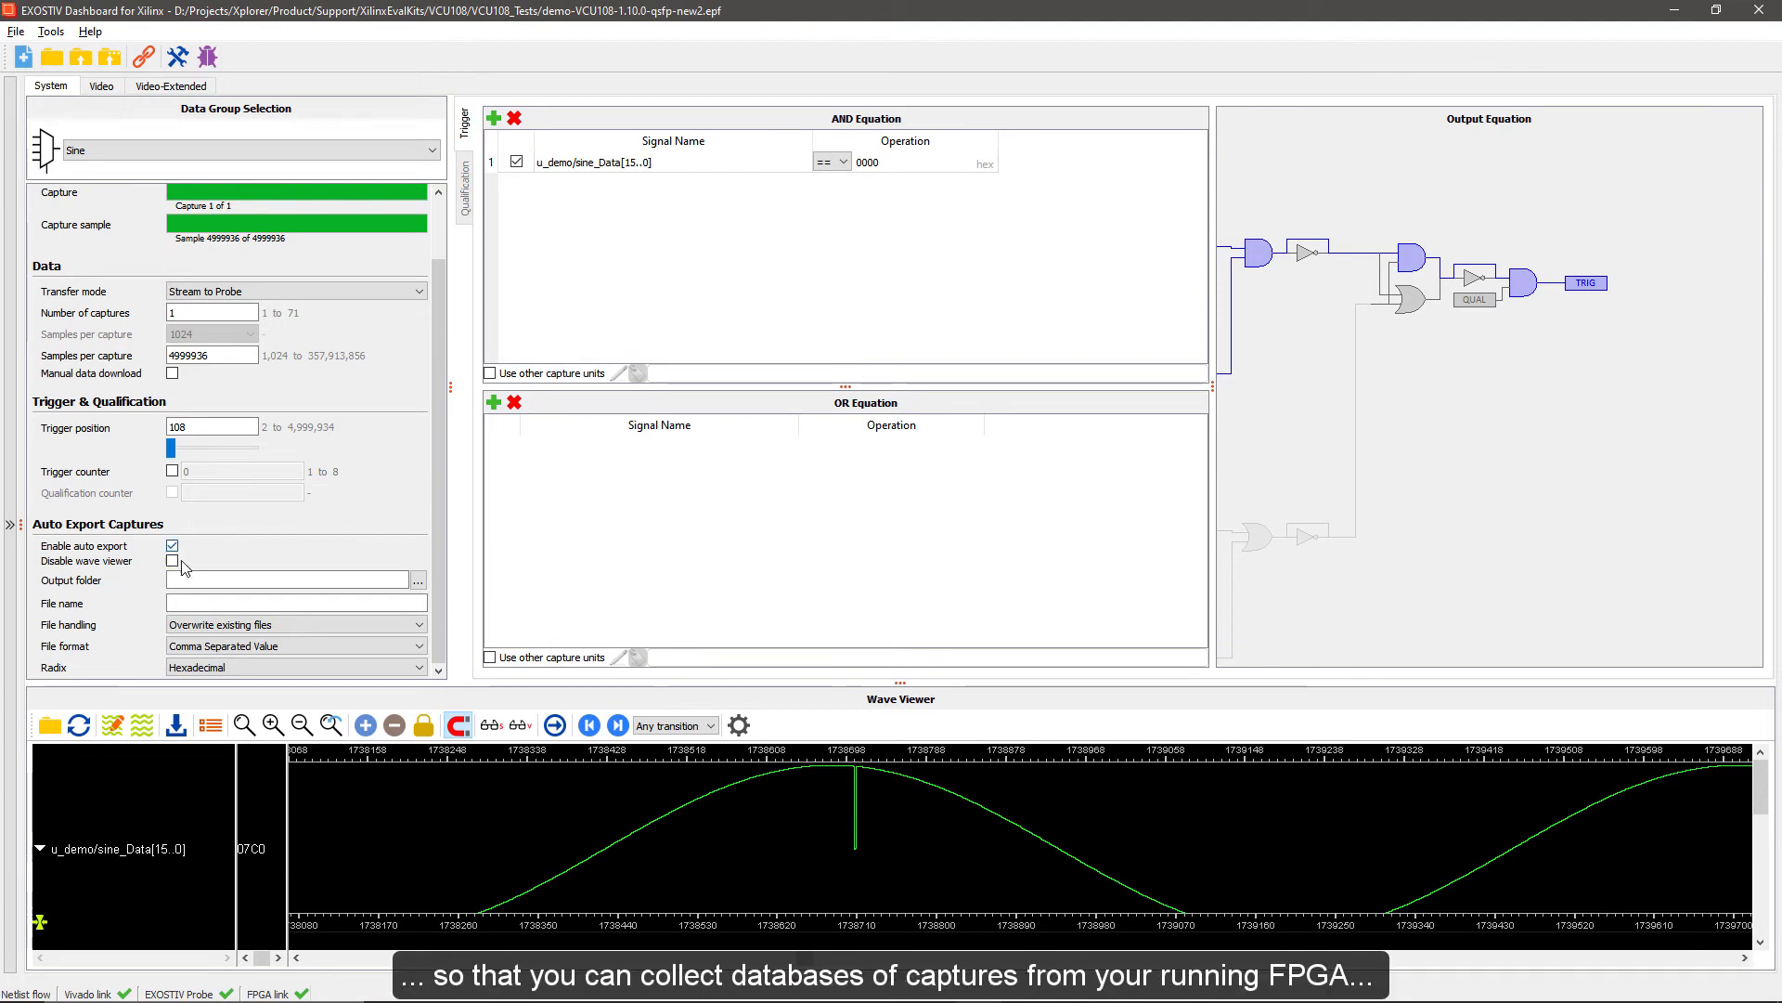
pyautogui.click(172, 546)
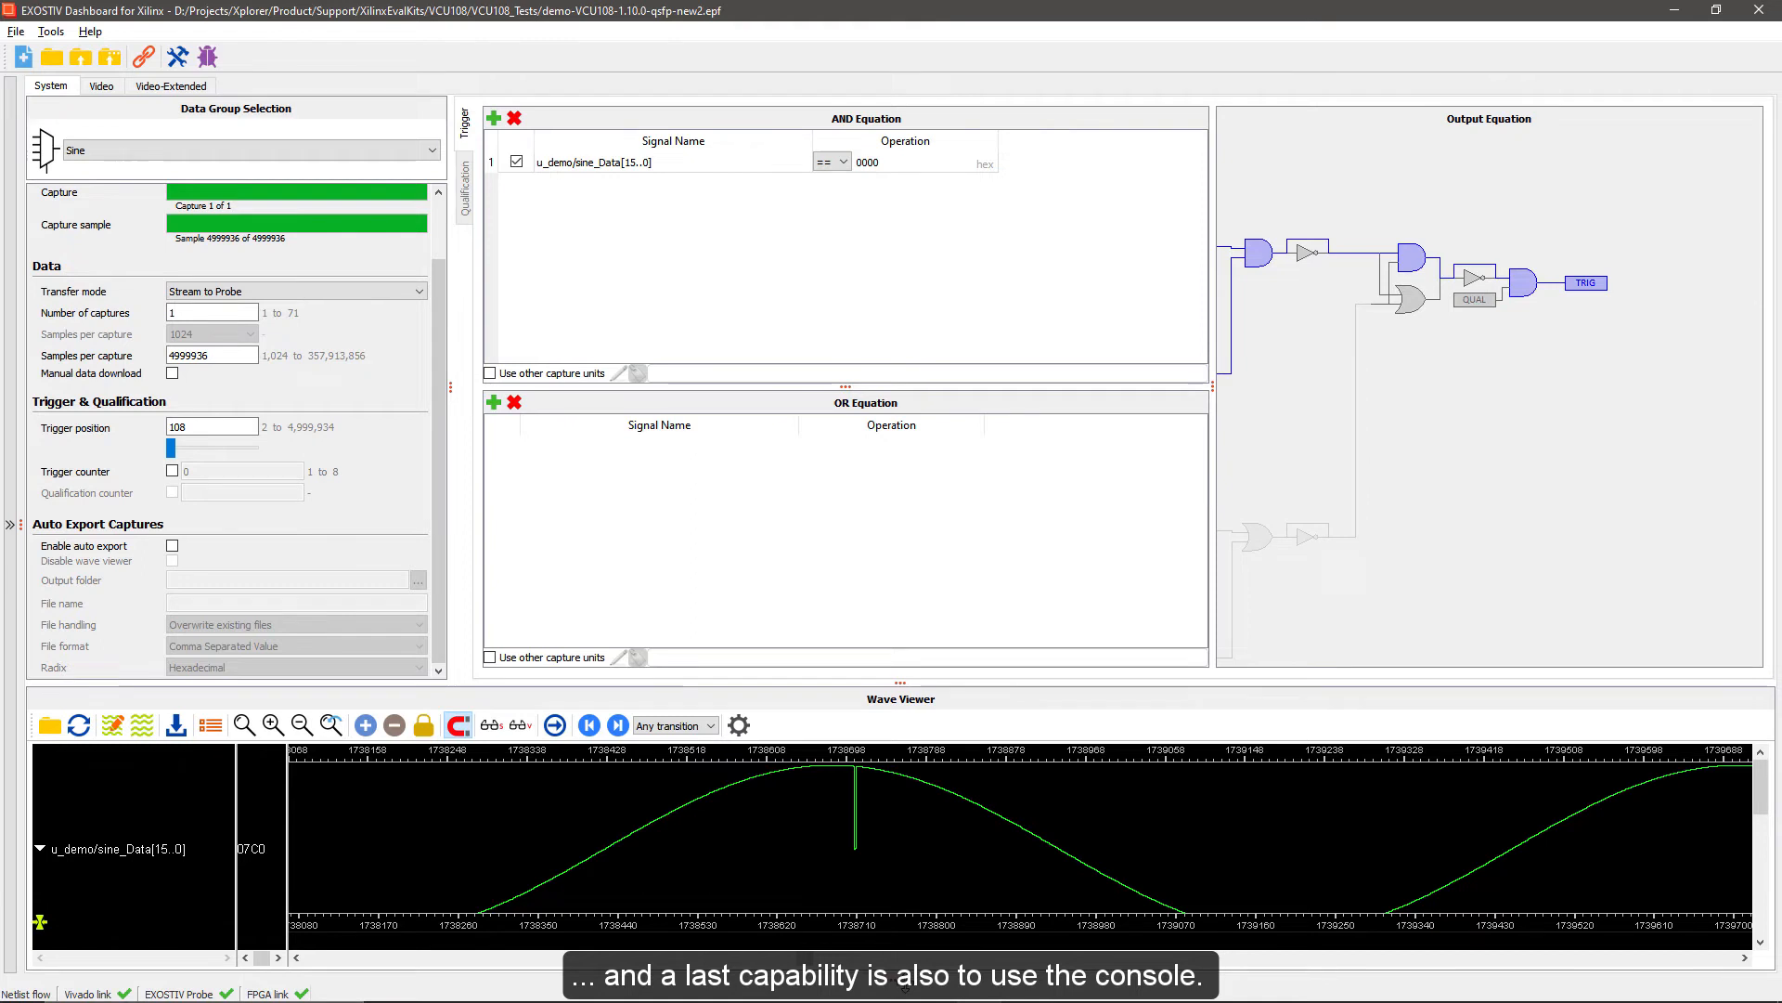
# Expand the console, run help to examine the available Tcl scripting commands, and return to the log window and collapse it
pyautogui.moveTo(914, 977); pyautogui.dragTo(863, 430)
pyautogui.click(11, 640)
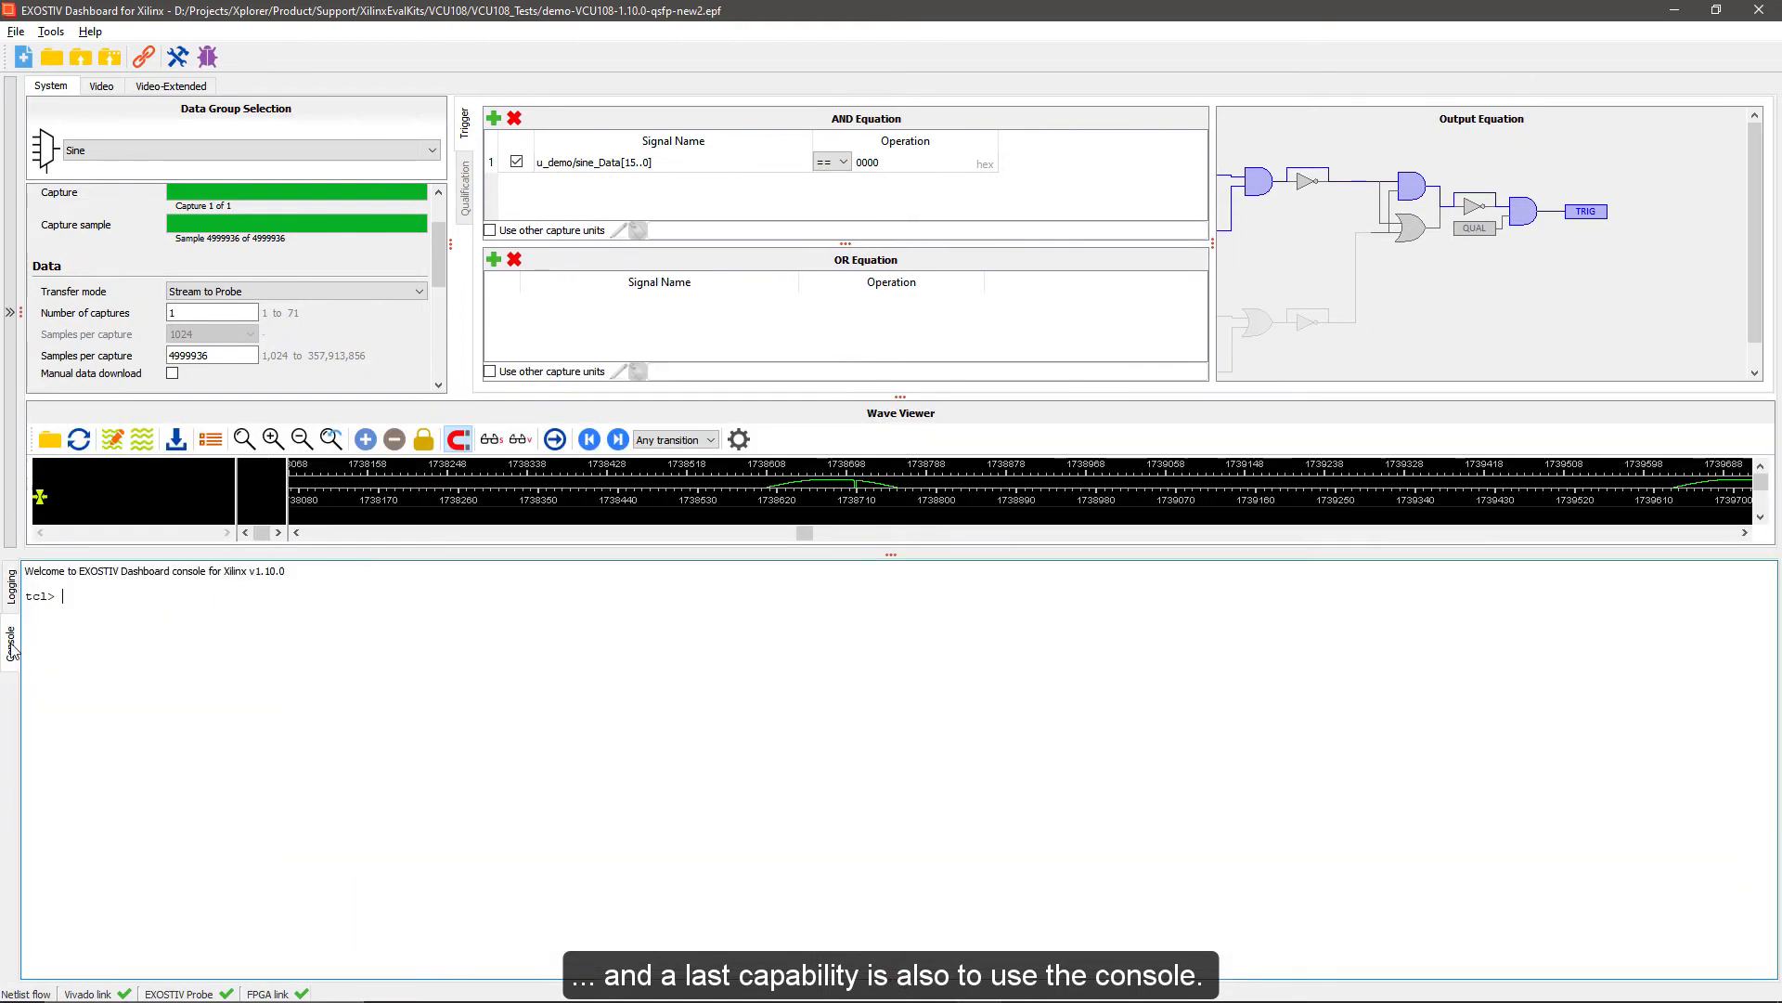
pyautogui.write('he')
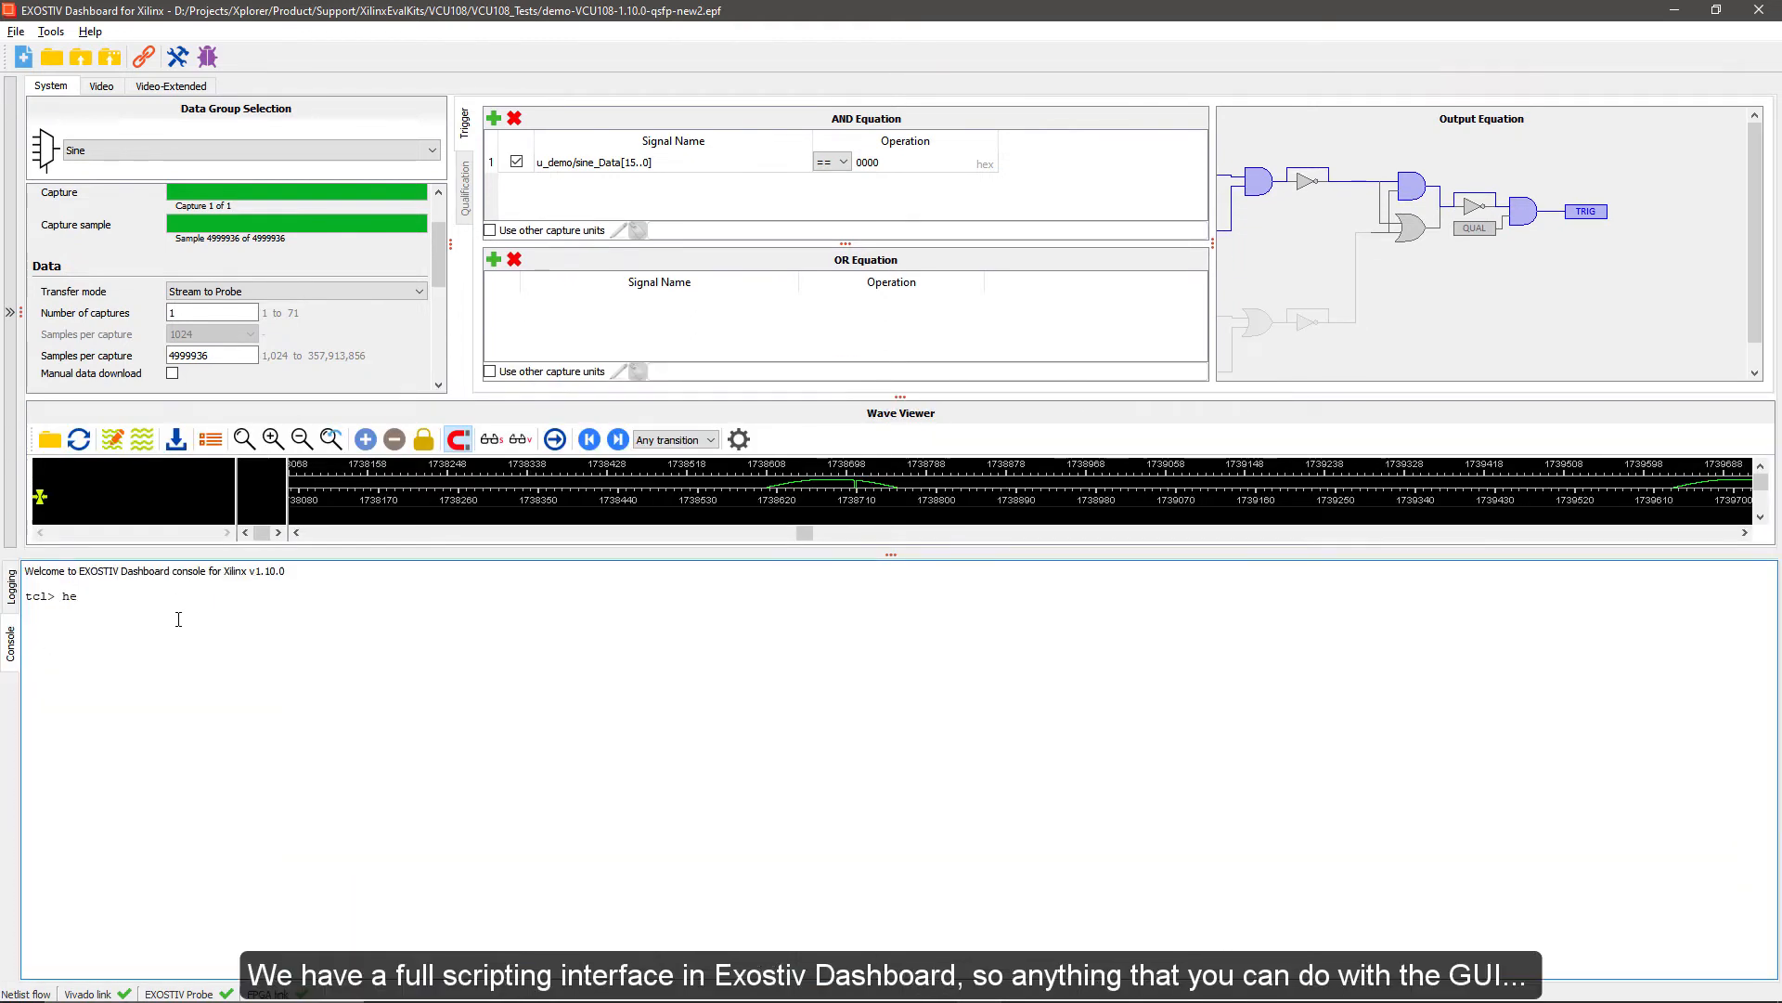
pyautogui.write('lp')
pyautogui.press('Return')
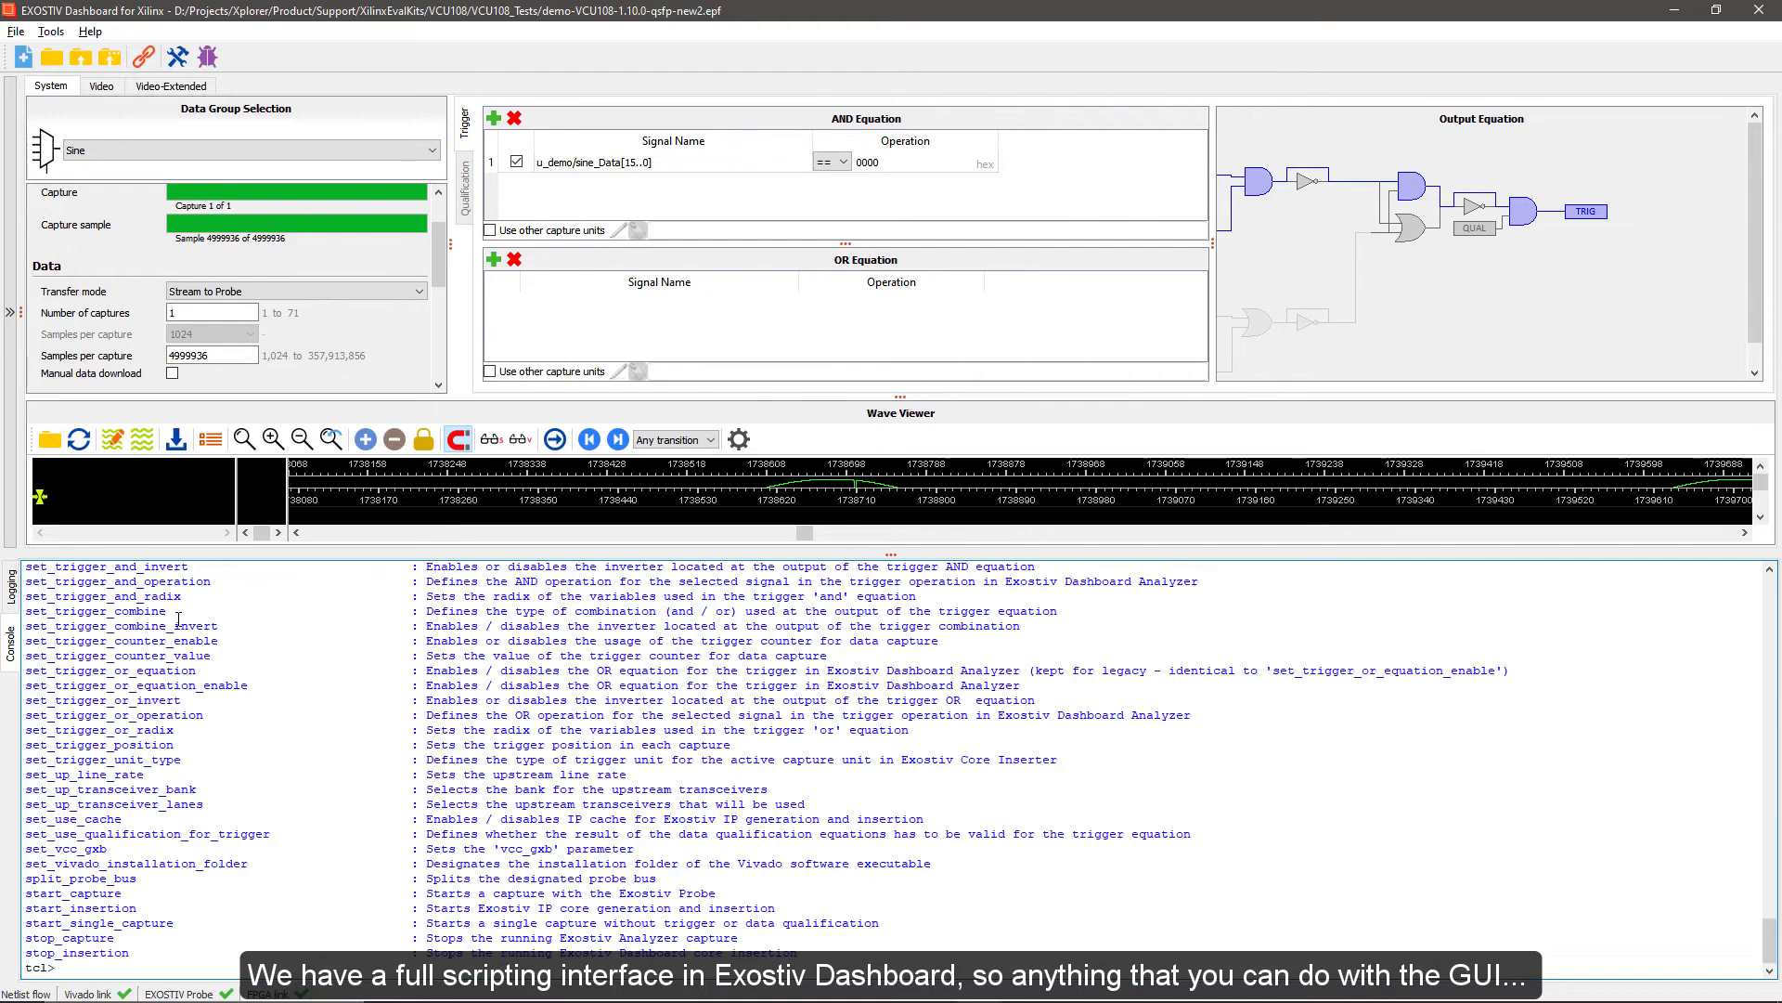
pyautogui.scroll(20, 389, 706)
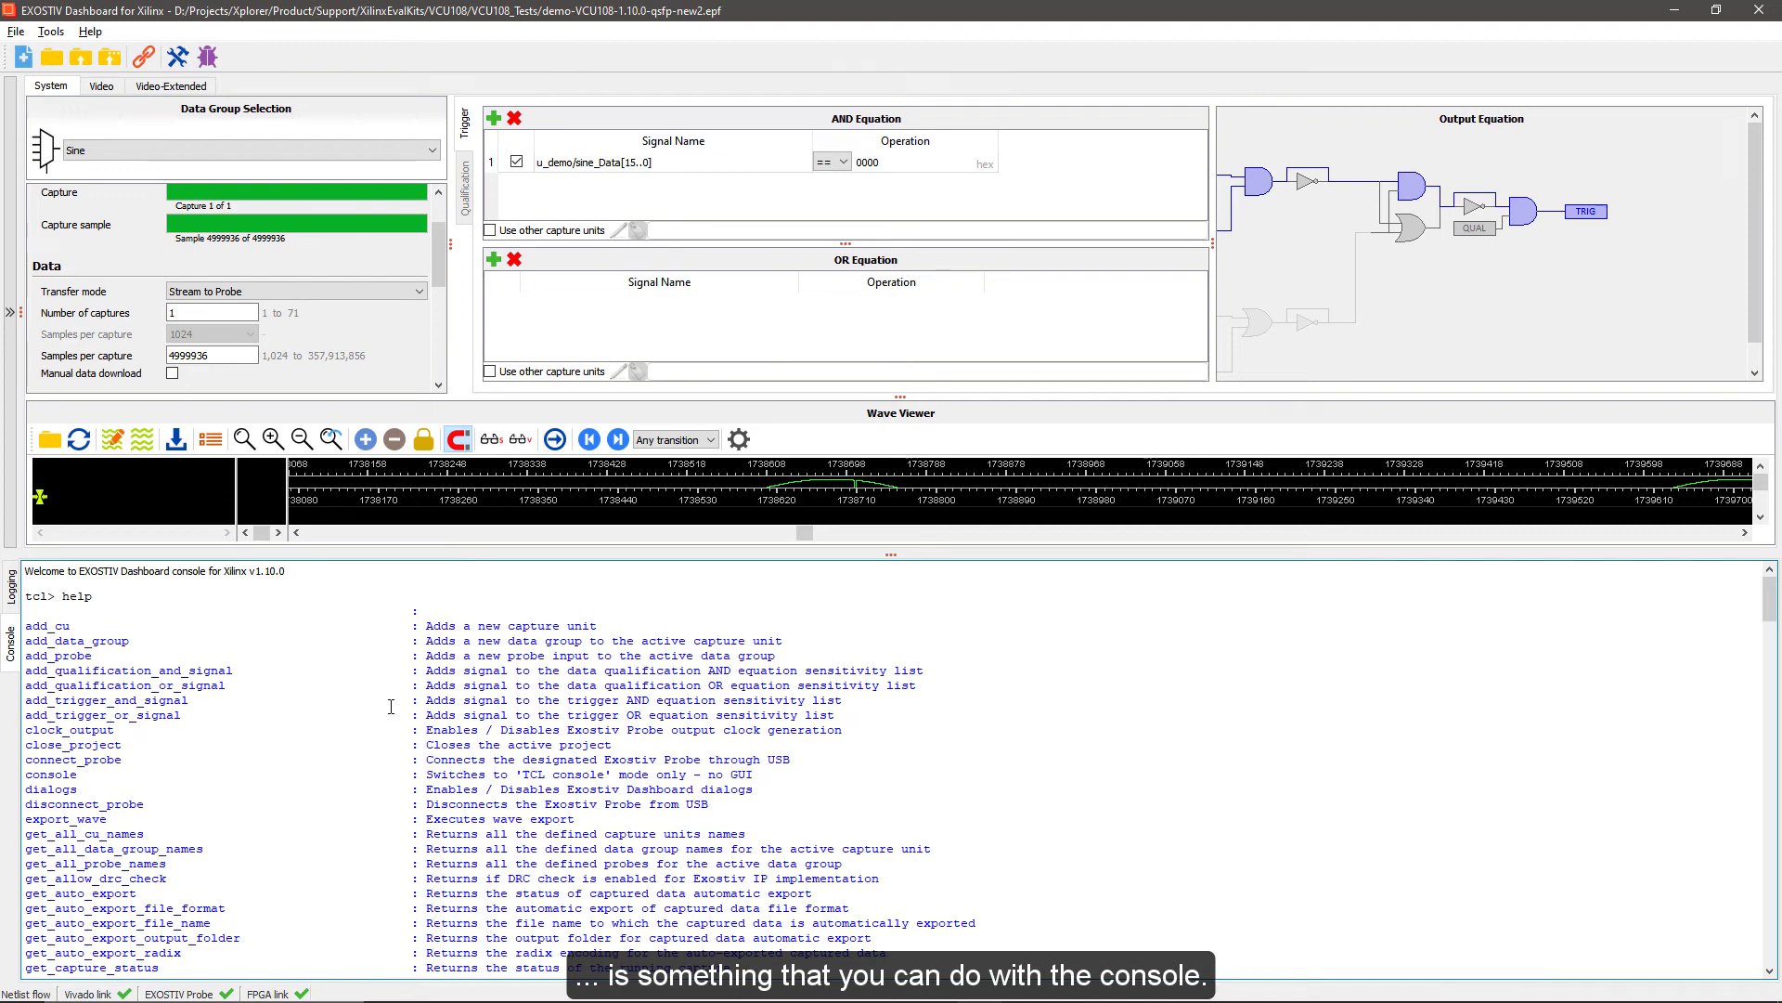
pyautogui.click(11, 595)
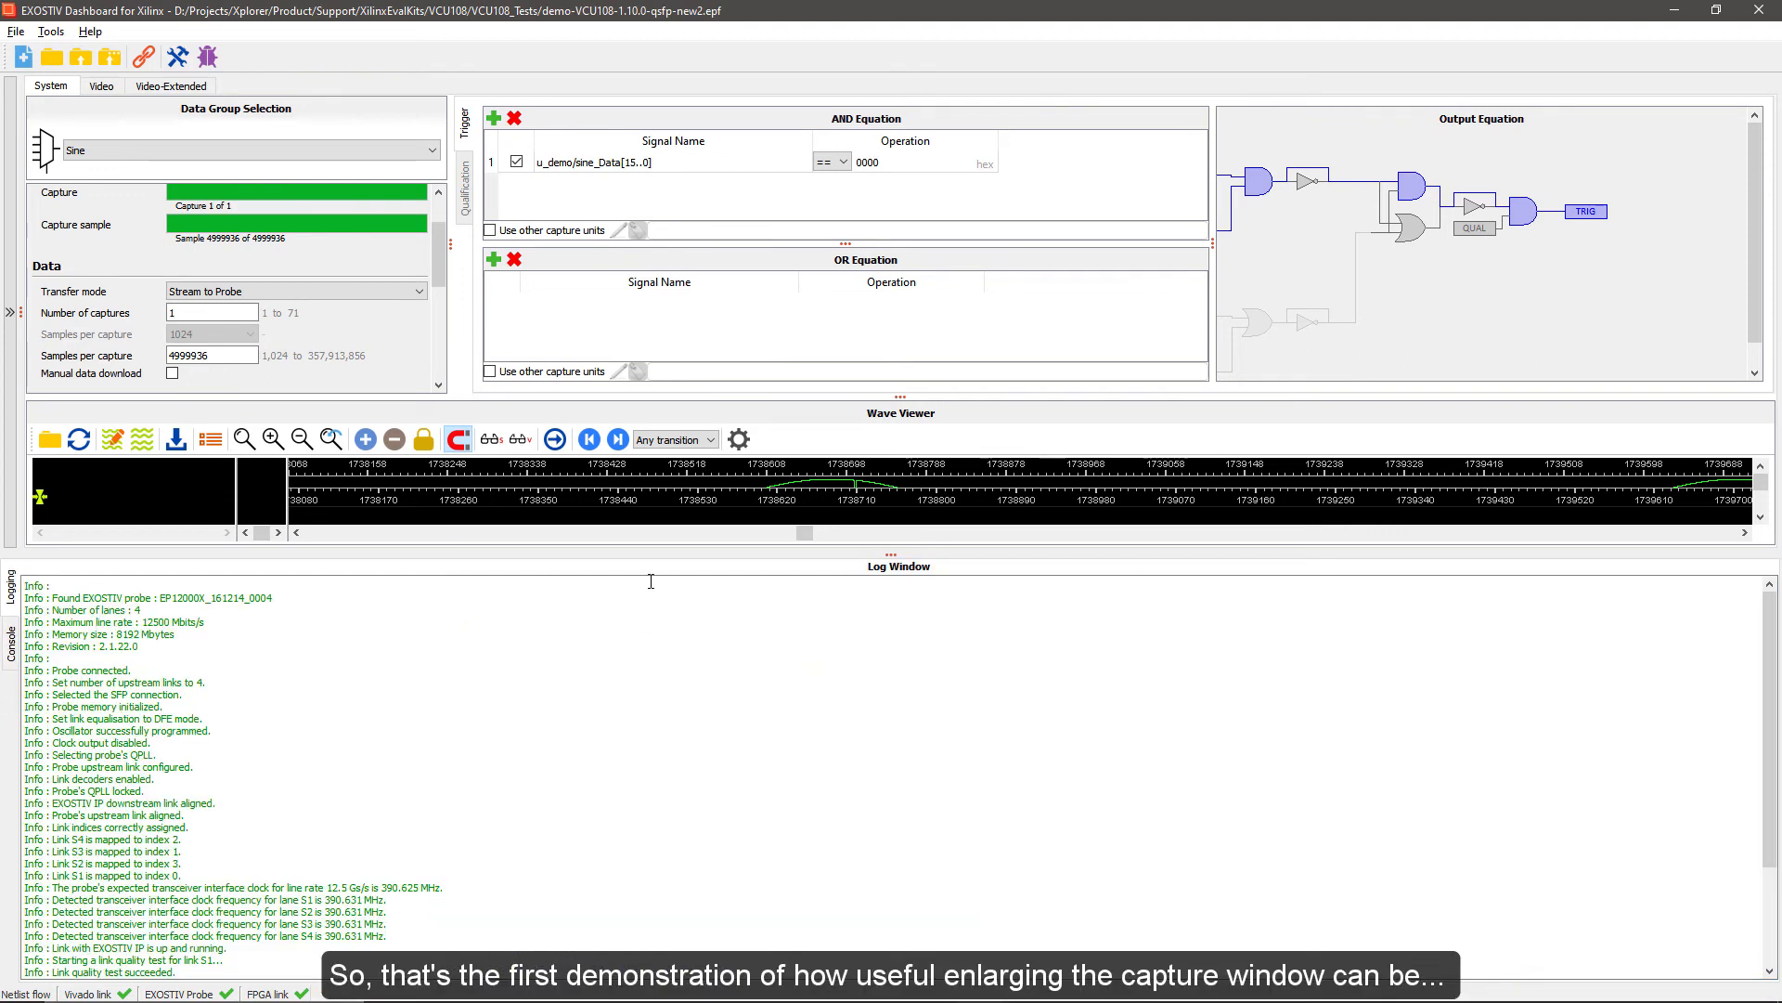
pyautogui.click(892, 554)
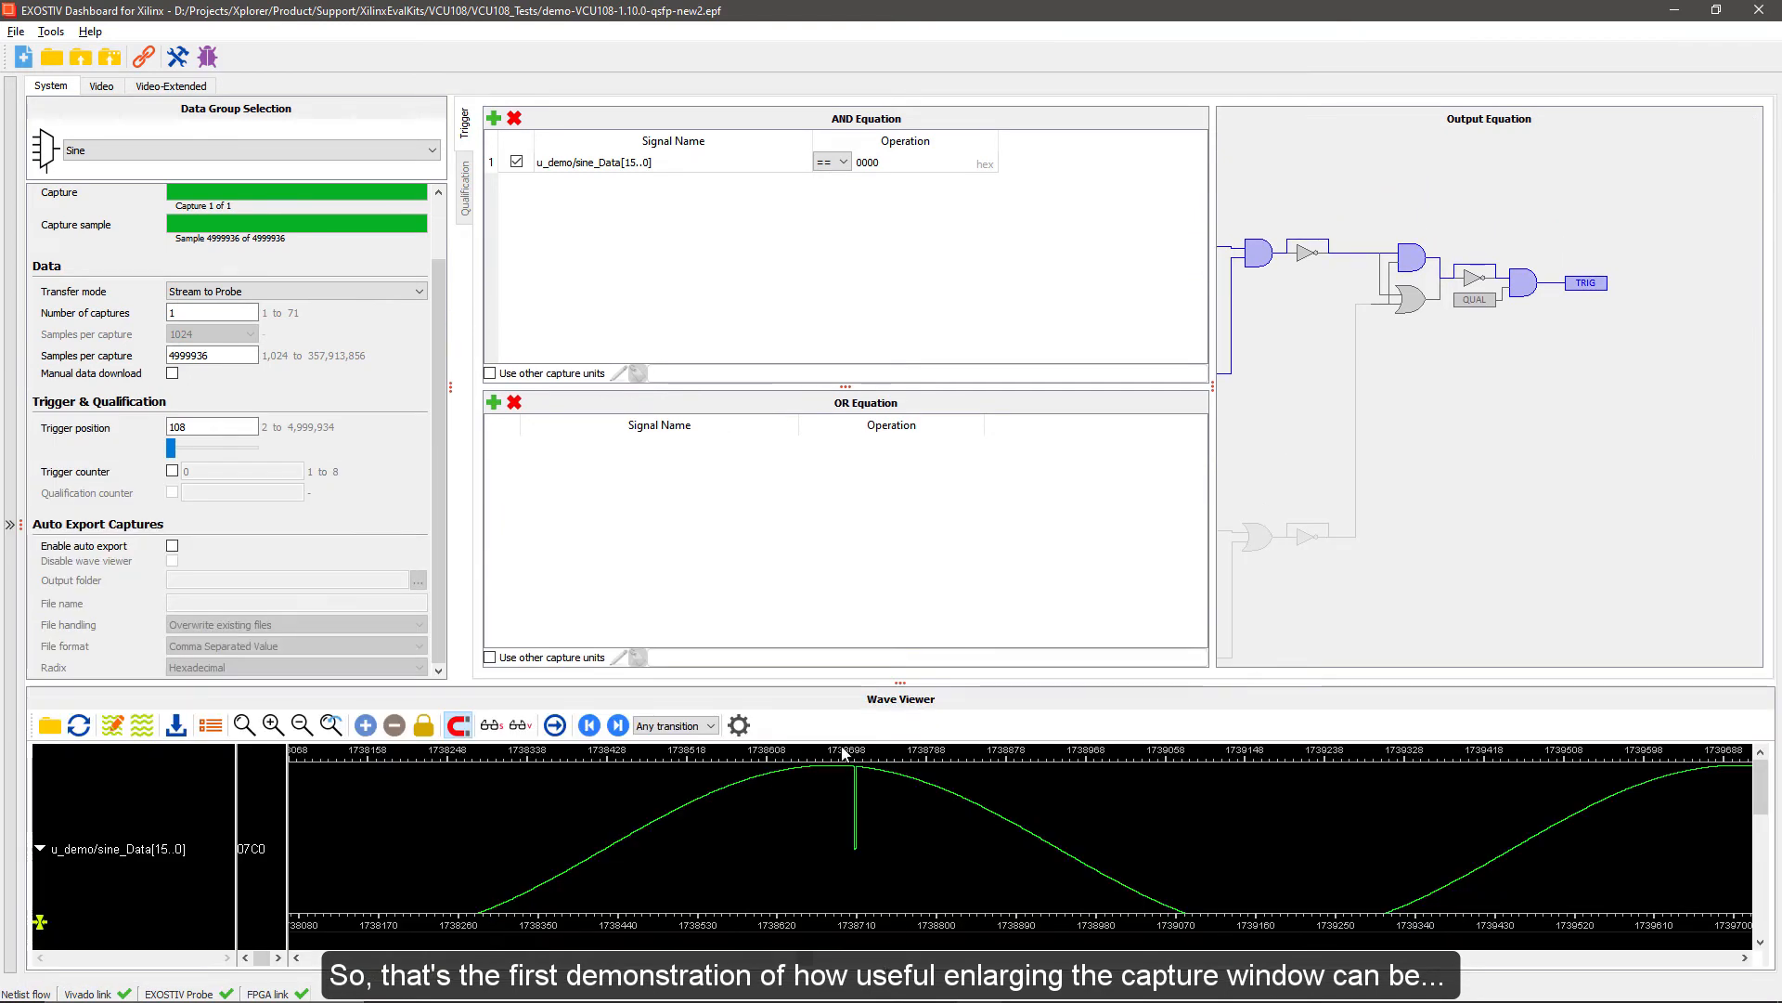
# Switch to the Video capture unit, run the SDI data group capture, and maximise its wave viewer
pyautogui.moveTo(844, 754)
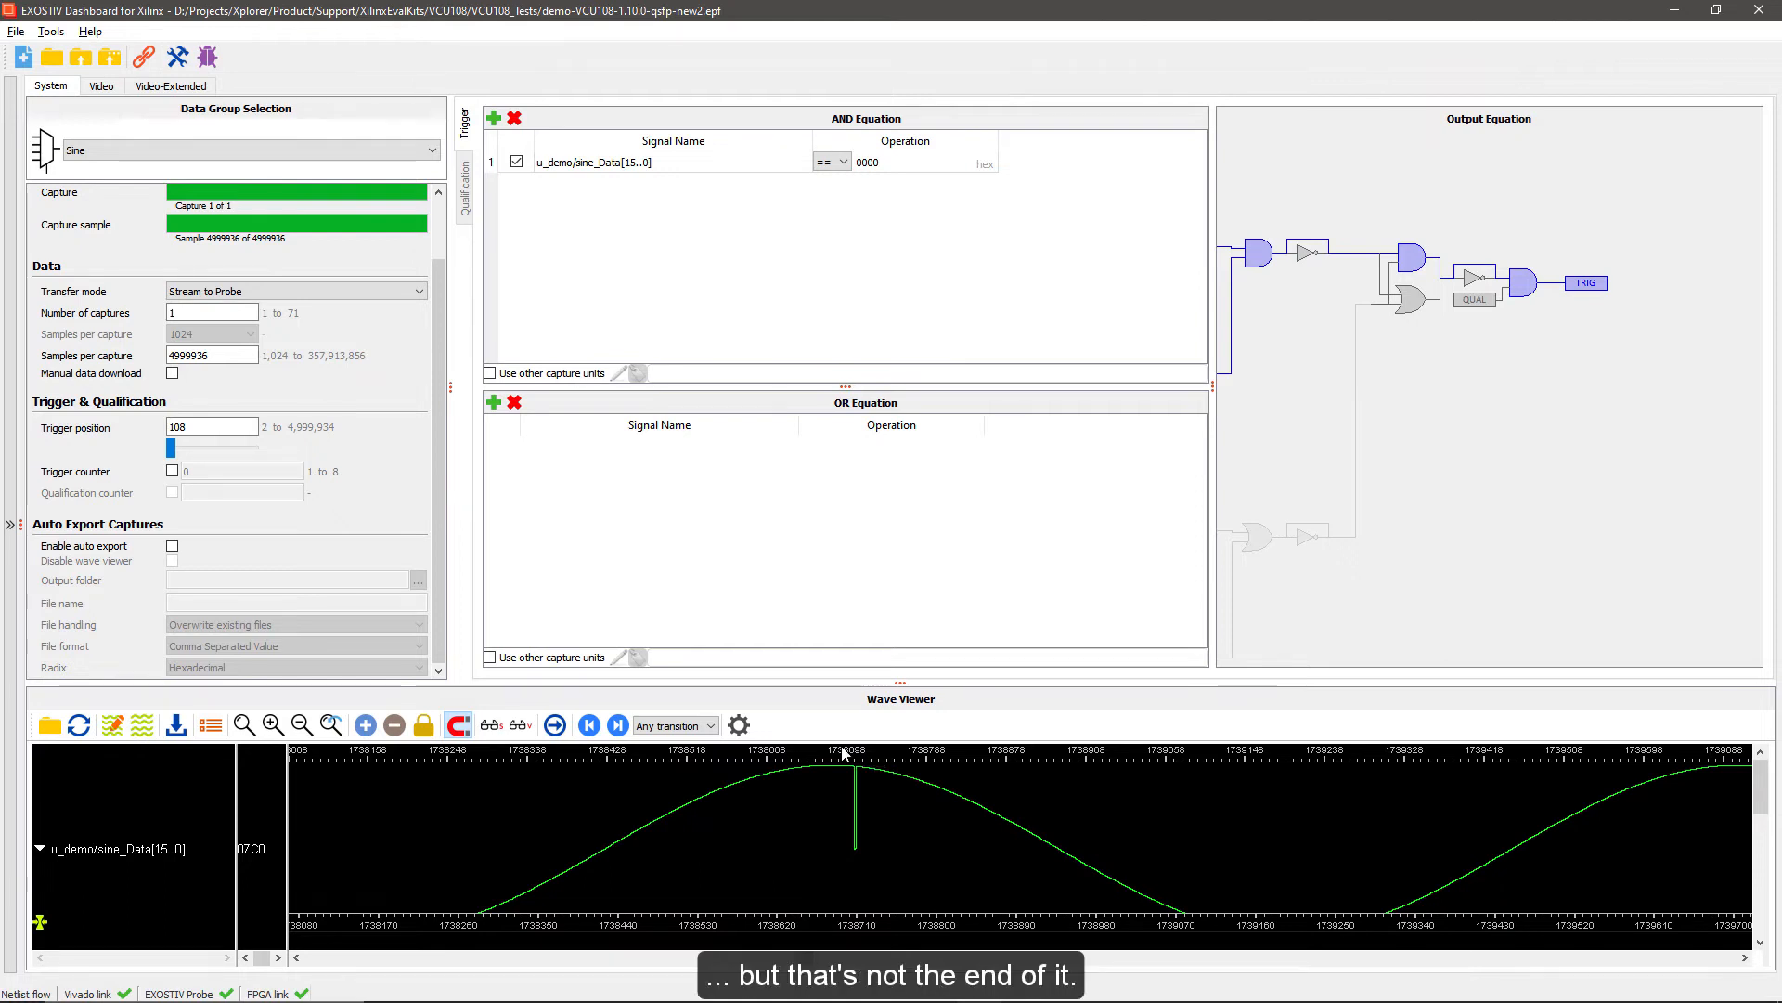
pyautogui.click(101, 87)
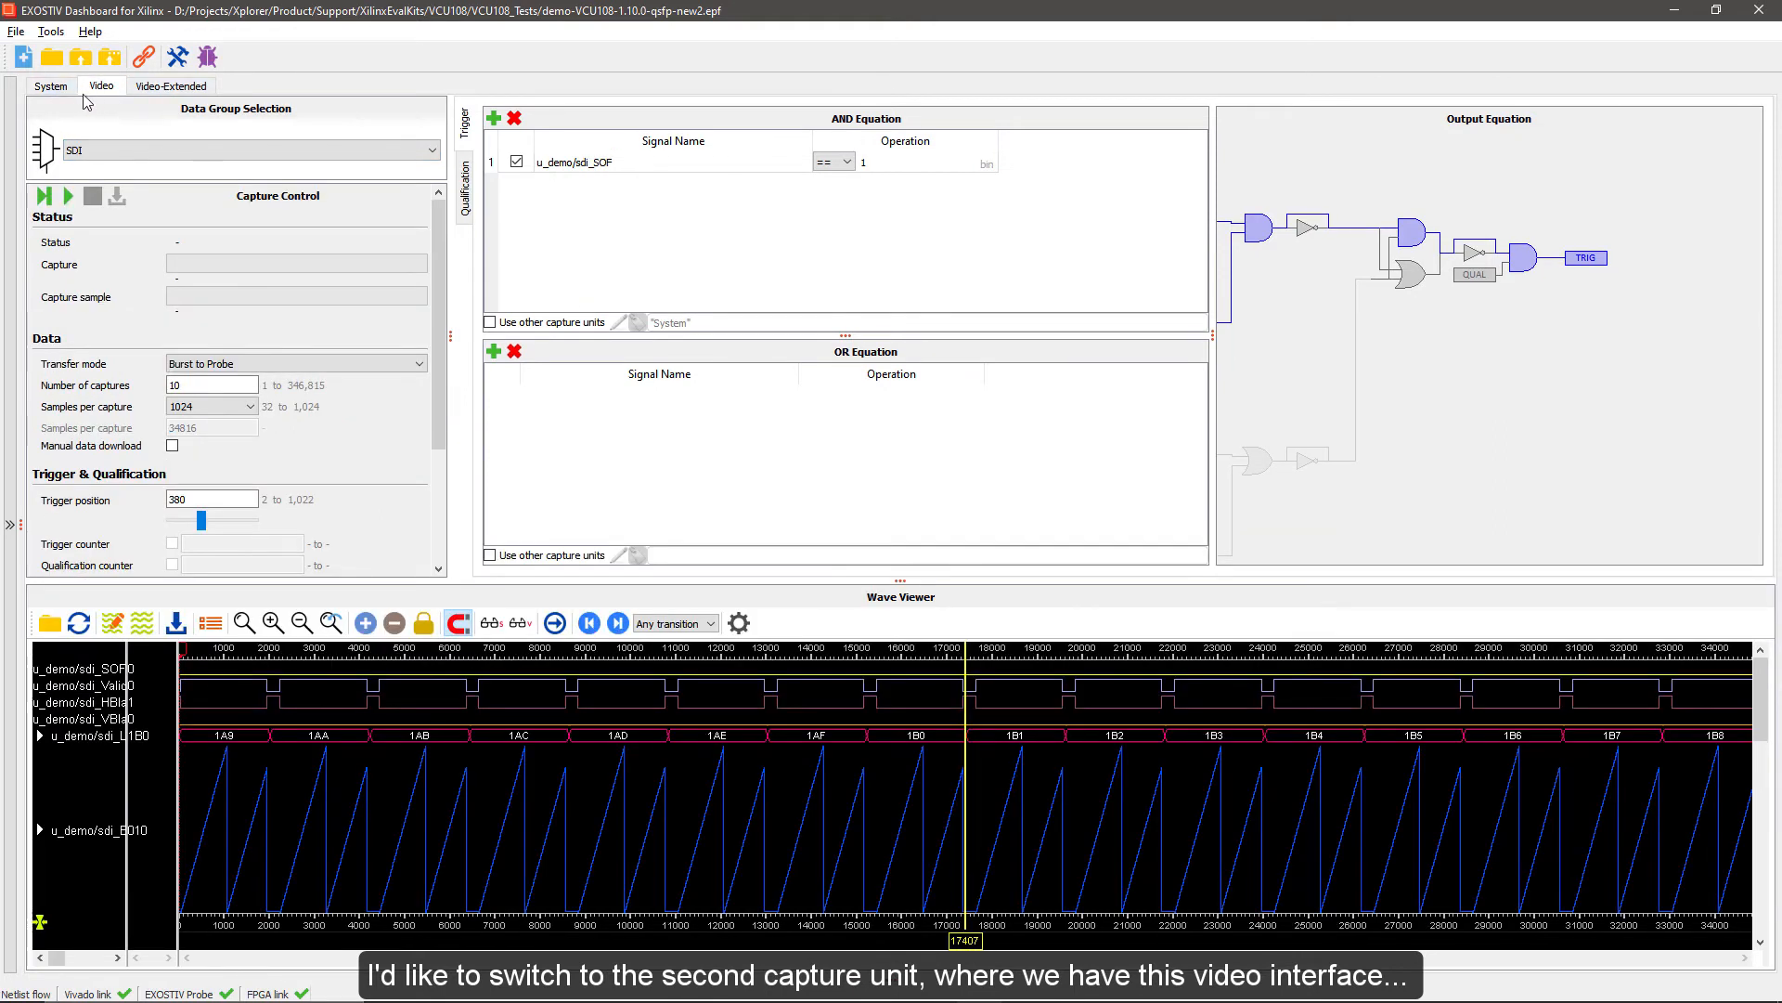
pyautogui.click(68, 195)
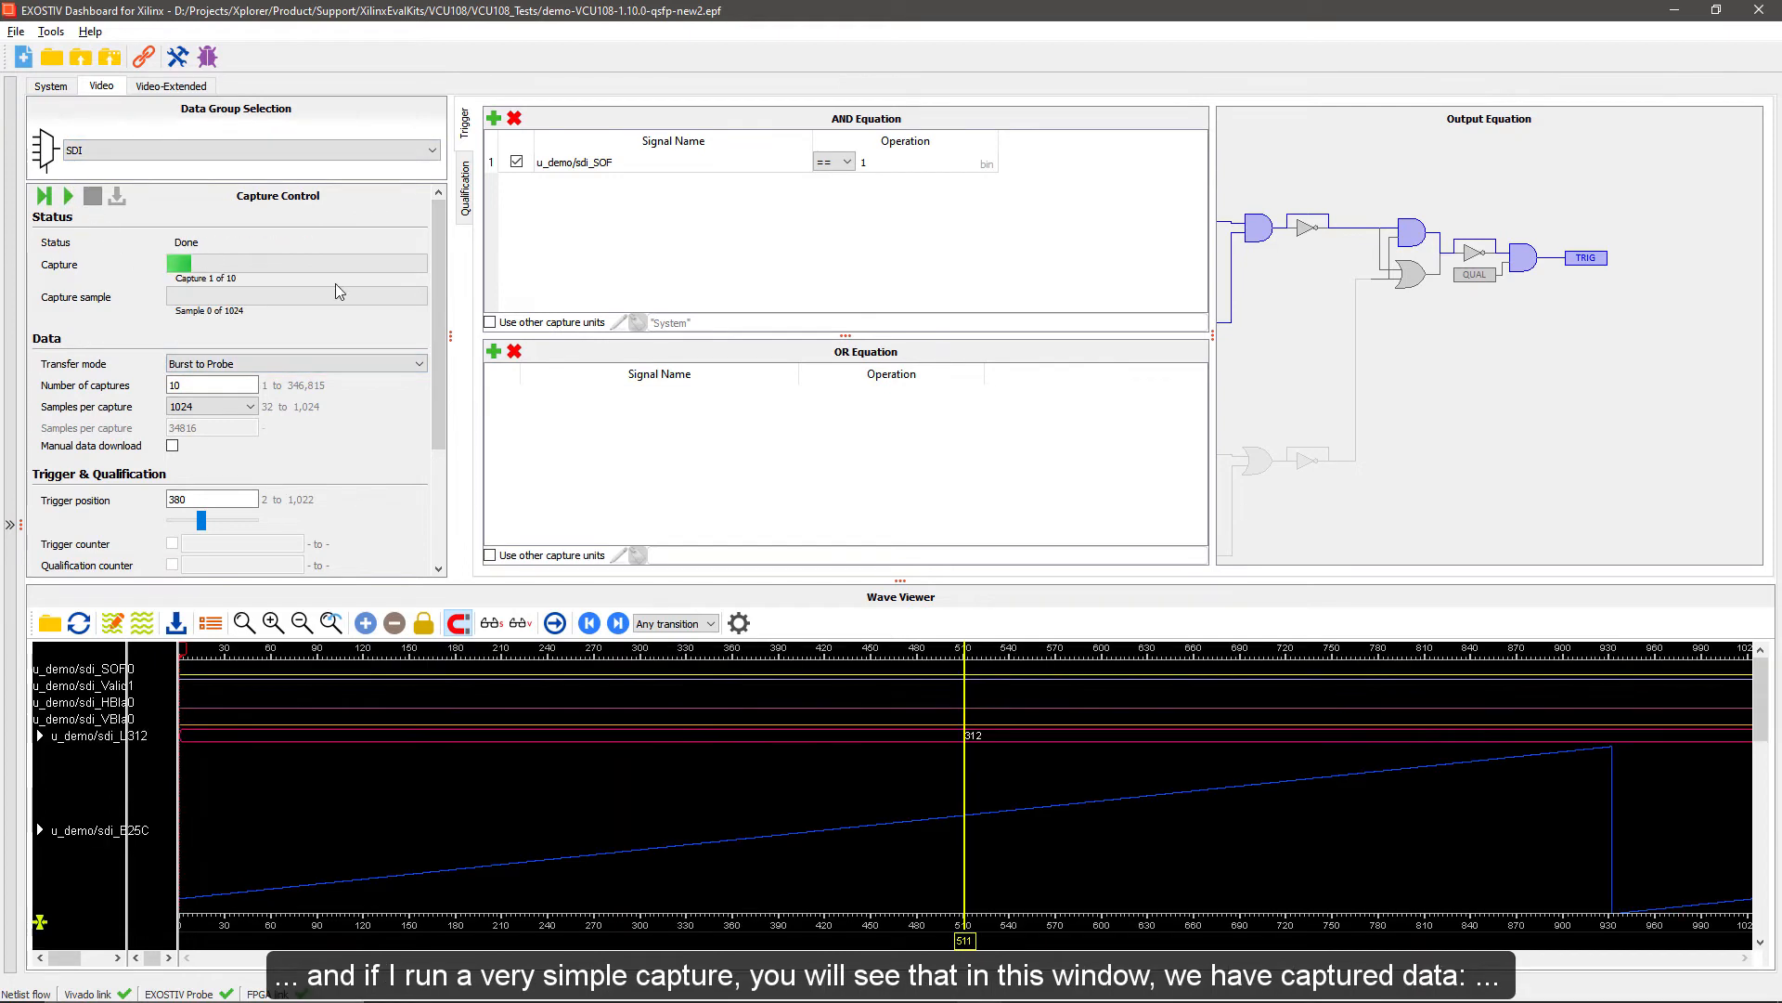
pyautogui.doubleClick(883, 583)
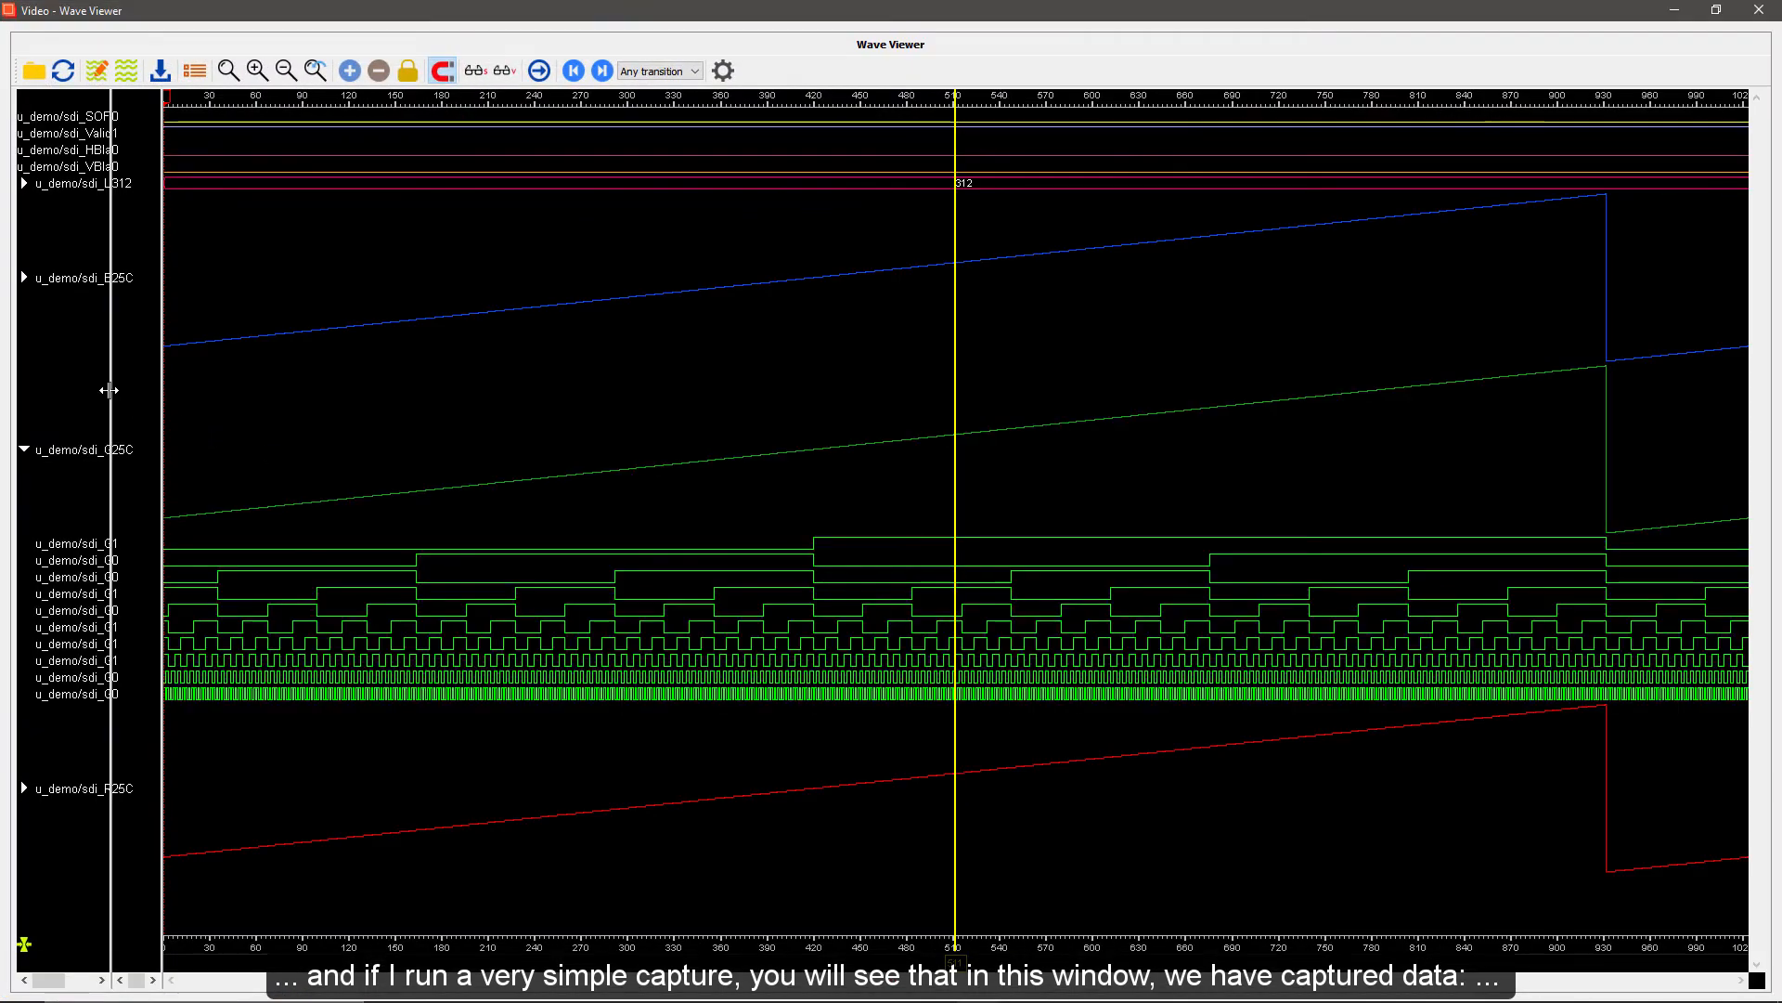
# Widen the signal name column, collapse the sdi_G bus bits, and restore the wave viewer to the dashboard
pyautogui.moveTo(108, 390); pyautogui.dragTo(356, 390)
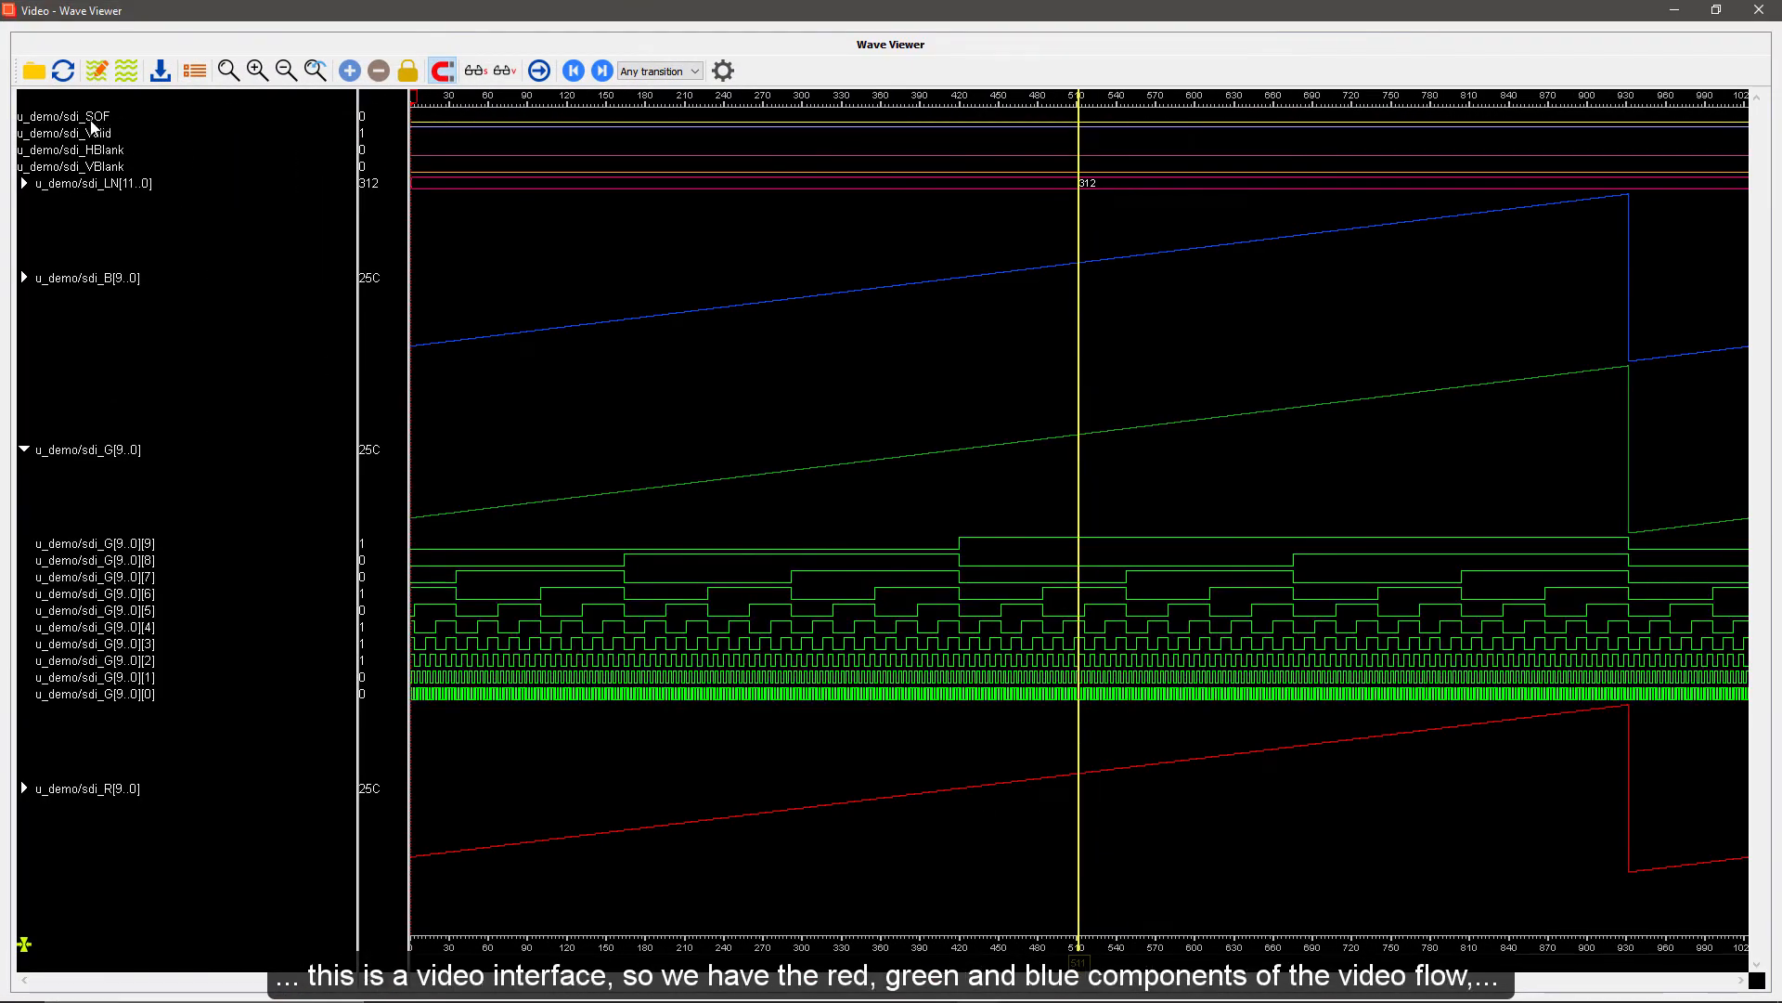
pyautogui.click(24, 451)
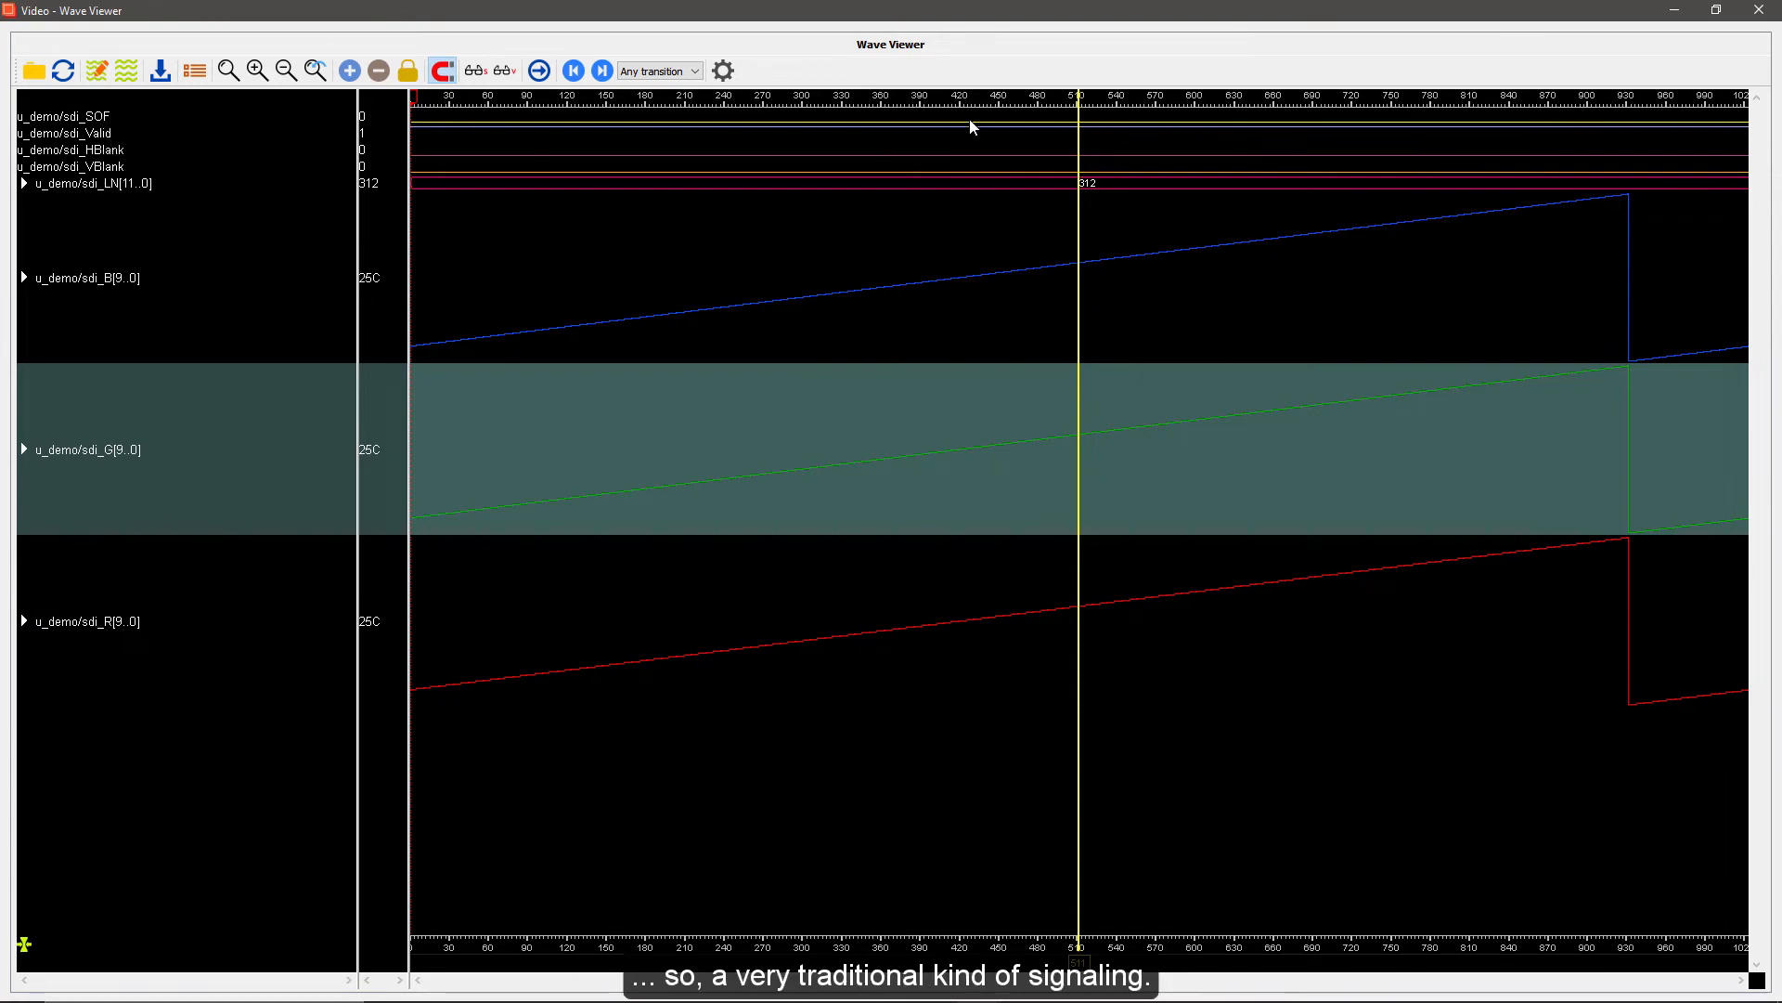
pyautogui.doubleClick(932, 43)
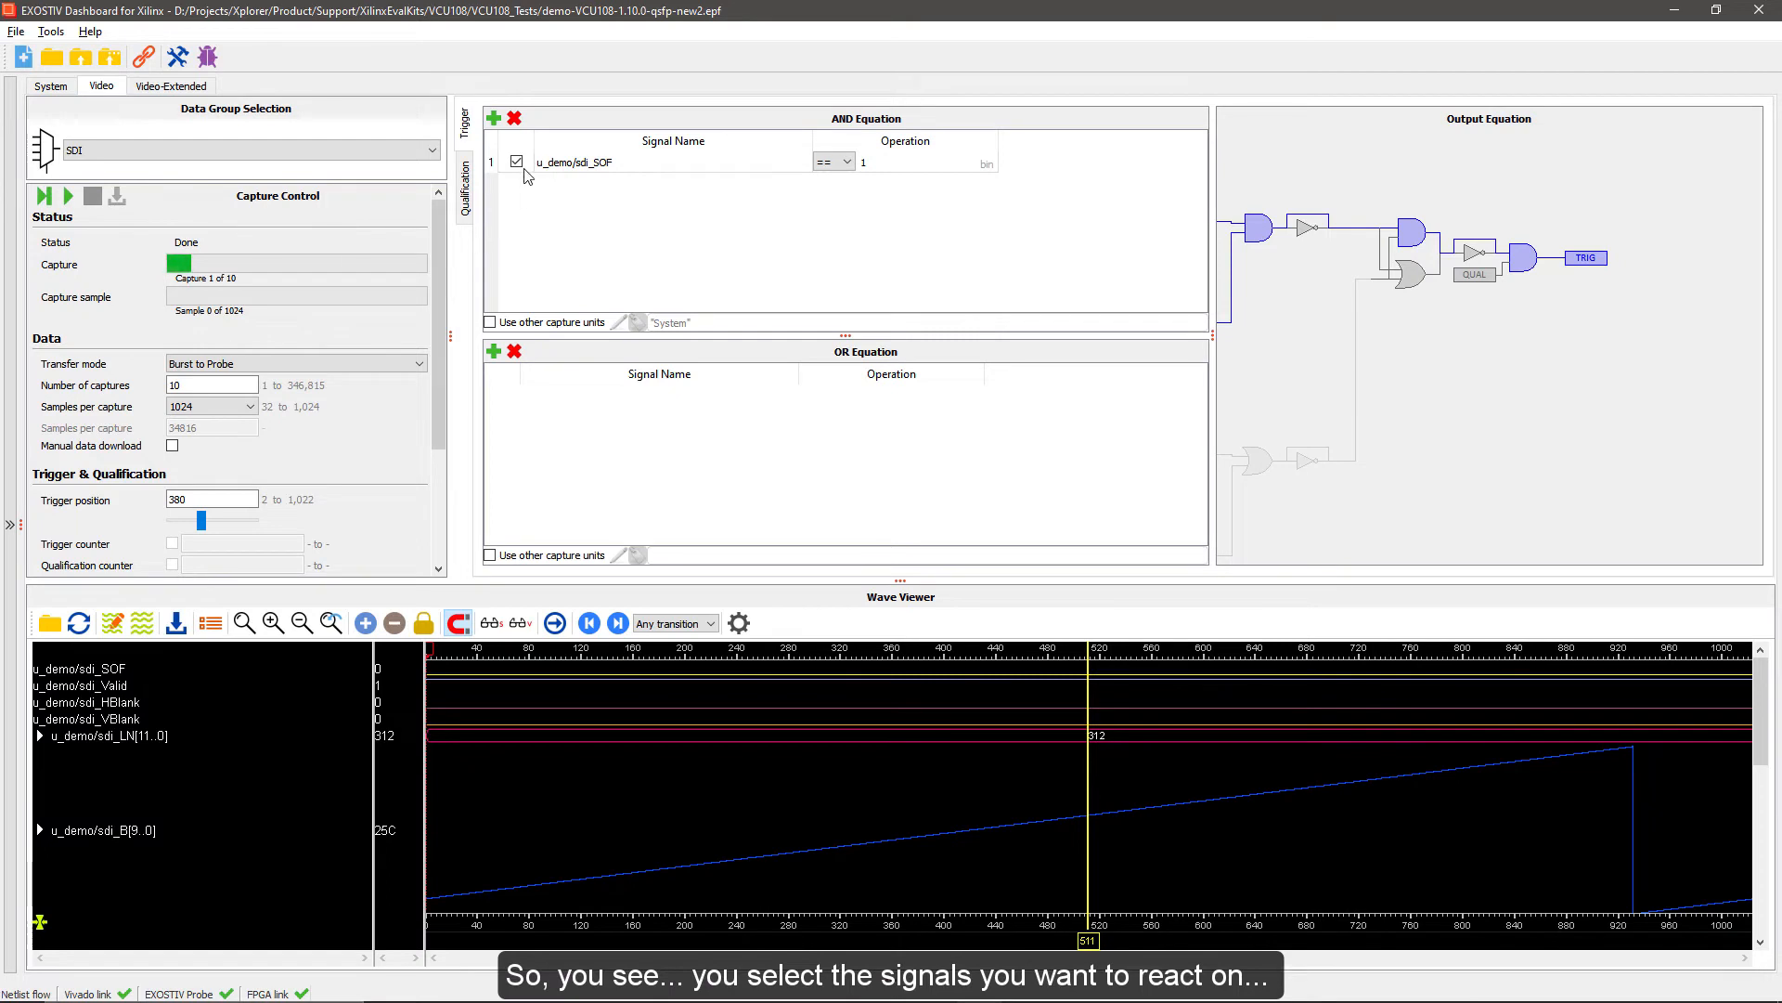
# Review the signals available for the trigger's AND equation, and set the sdi_SOF condition to falling edge (F)
pyautogui.click(493, 118)
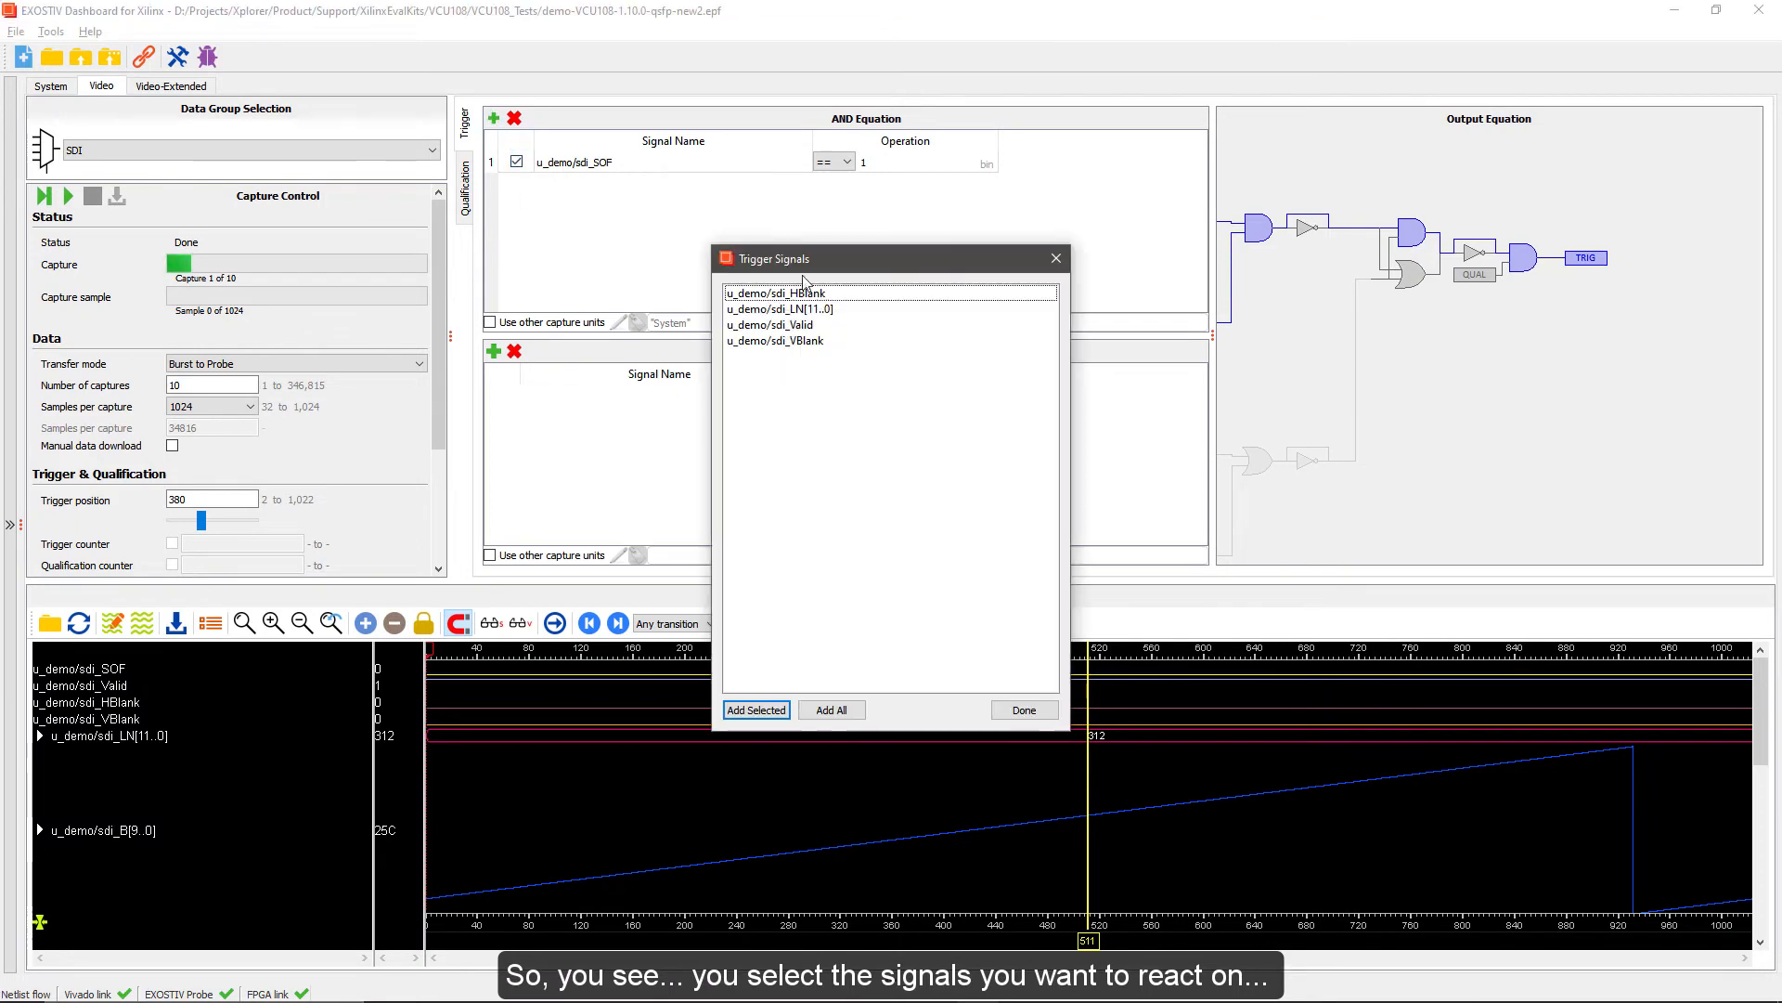
pyautogui.click(1025, 711)
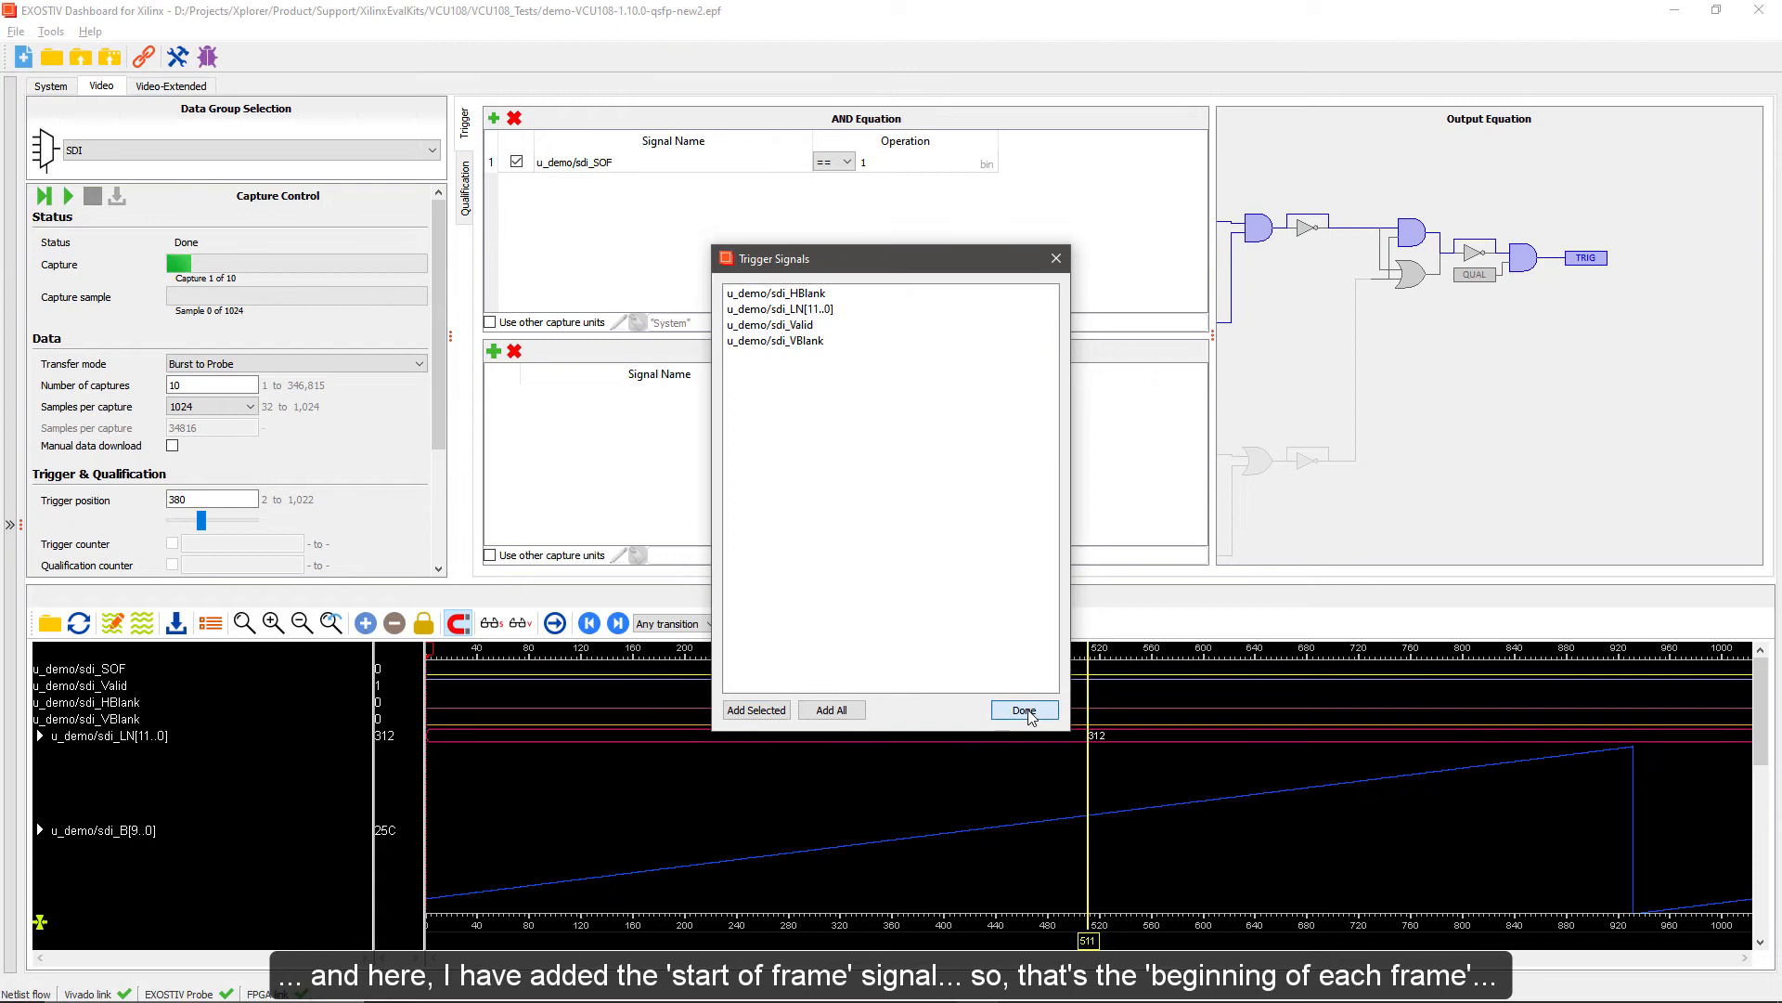
pyautogui.click(591, 170)
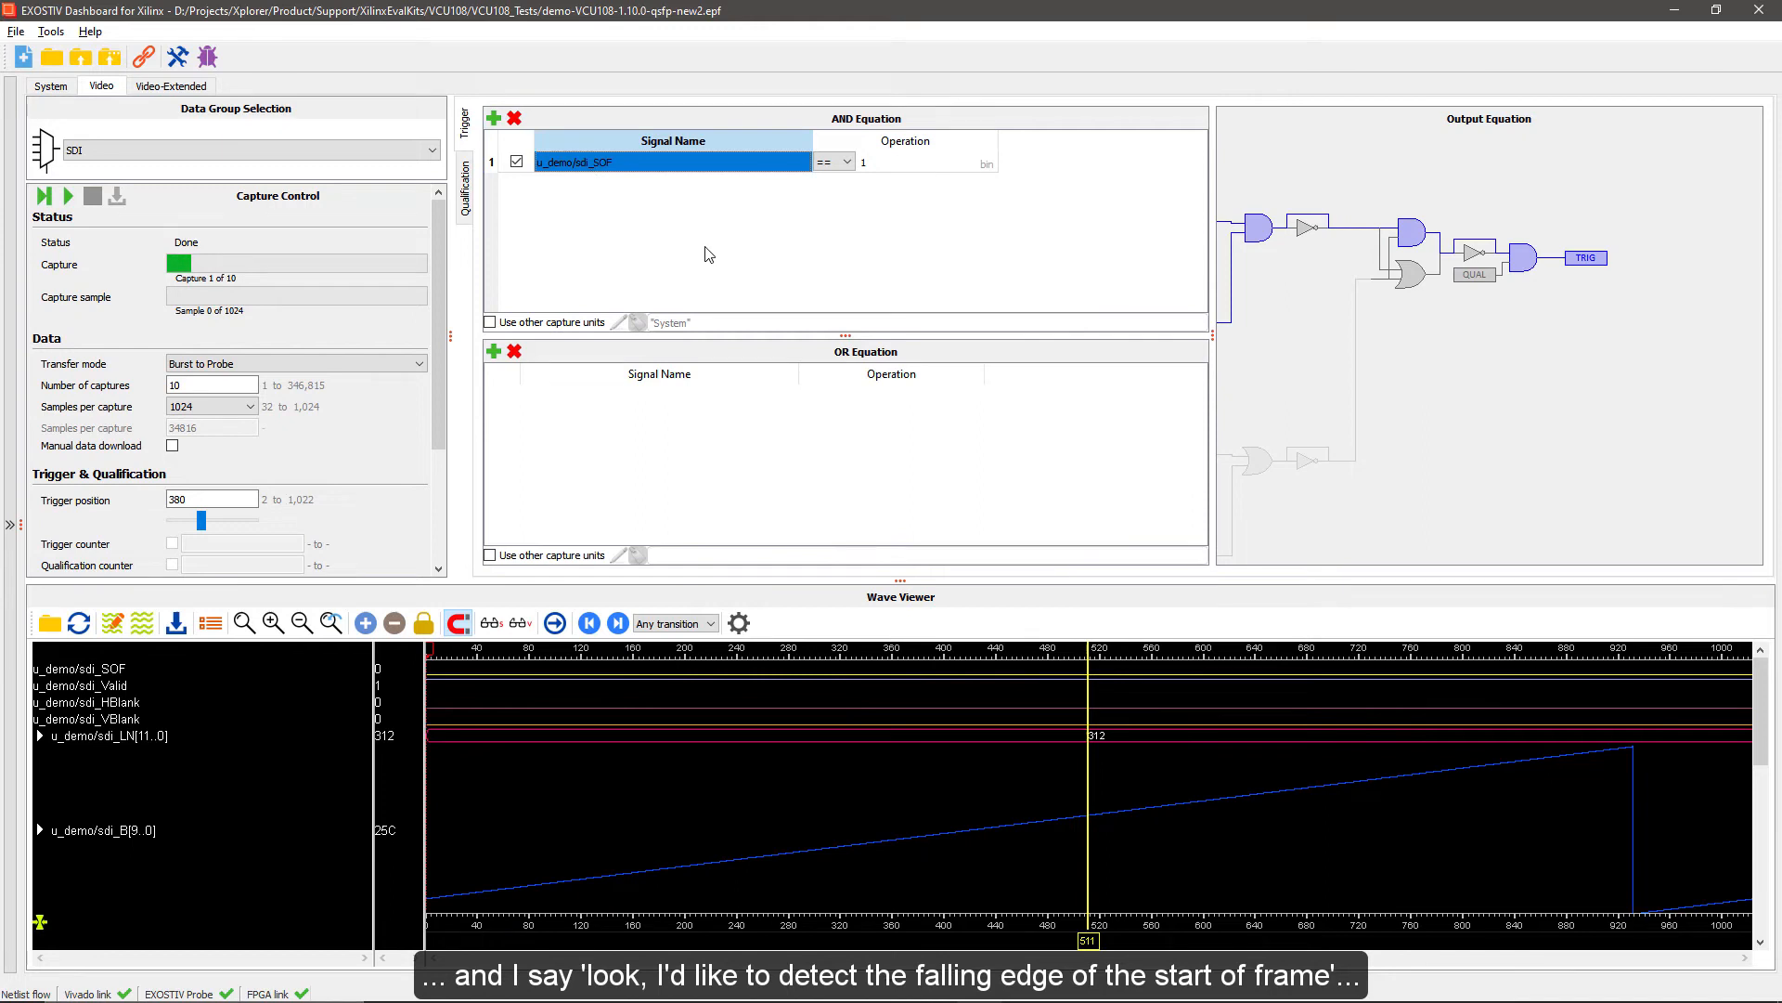
pyautogui.click(864, 165)
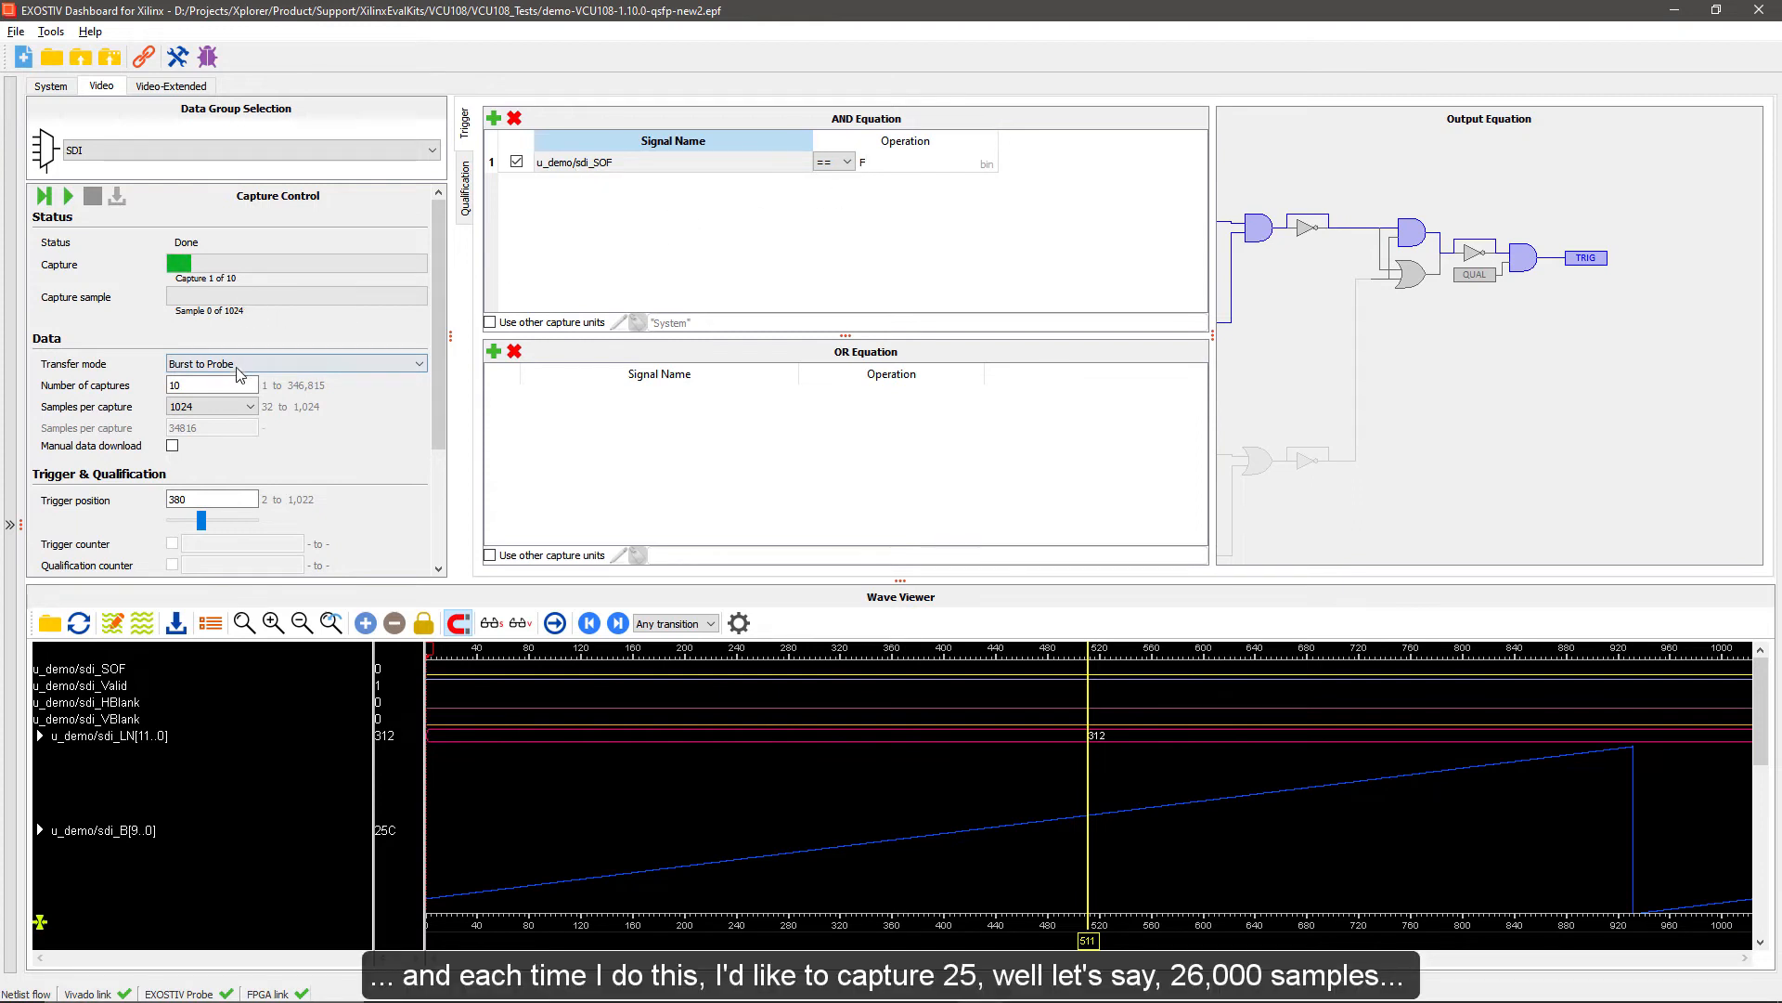
# Change the transfer mode to Stream to Probe and set 25856 samples per capture
pyautogui.click(316, 364)
pyautogui.click(234, 391)
pyautogui.doubleClick(190, 428)
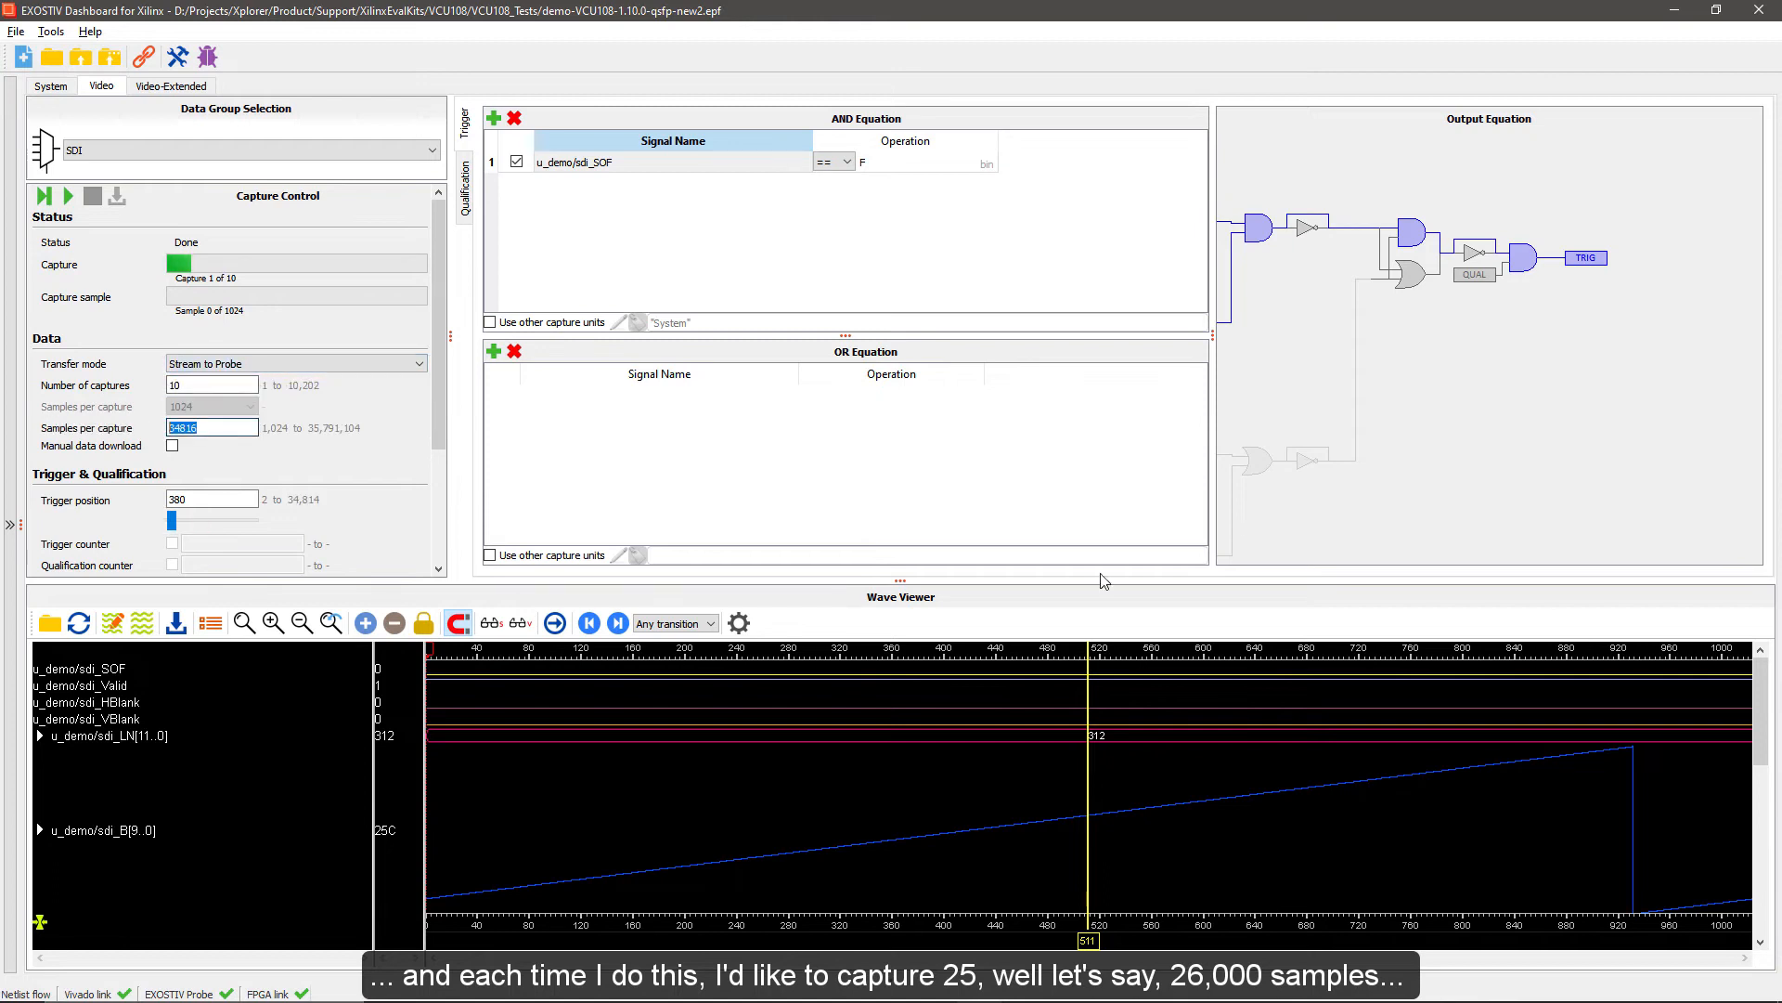
pyautogui.write('2')
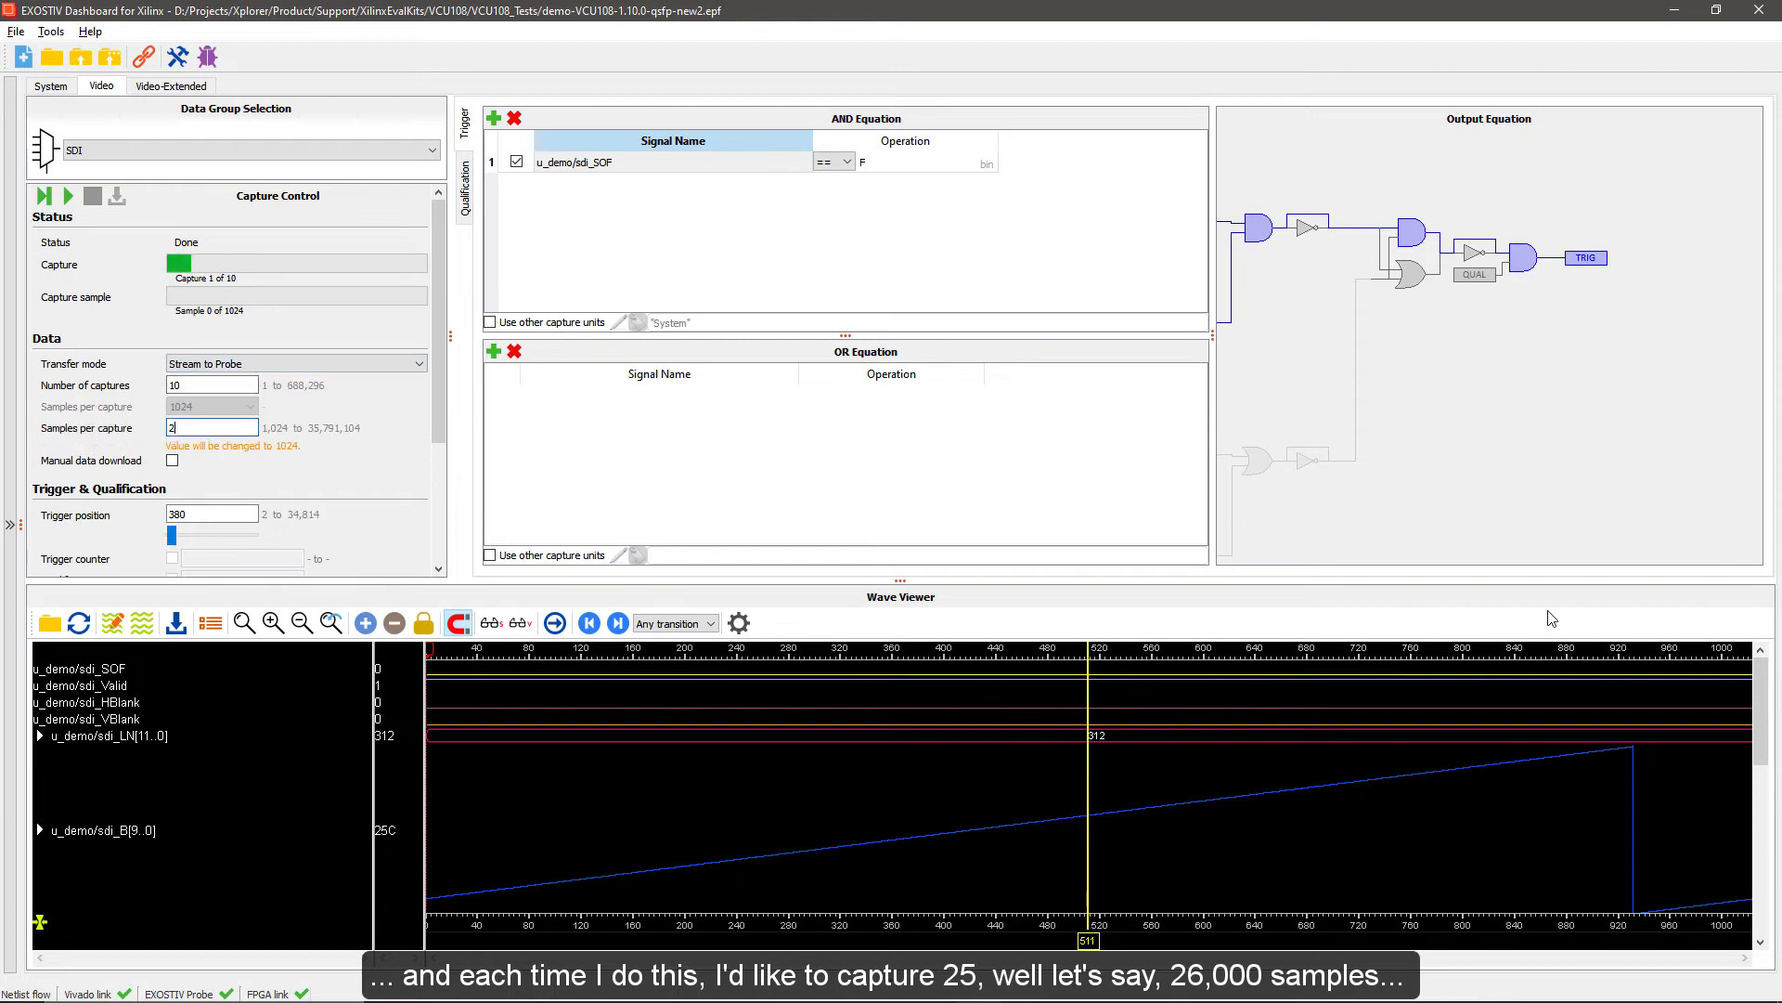
pyautogui.write('5856')
pyautogui.press('Tab')
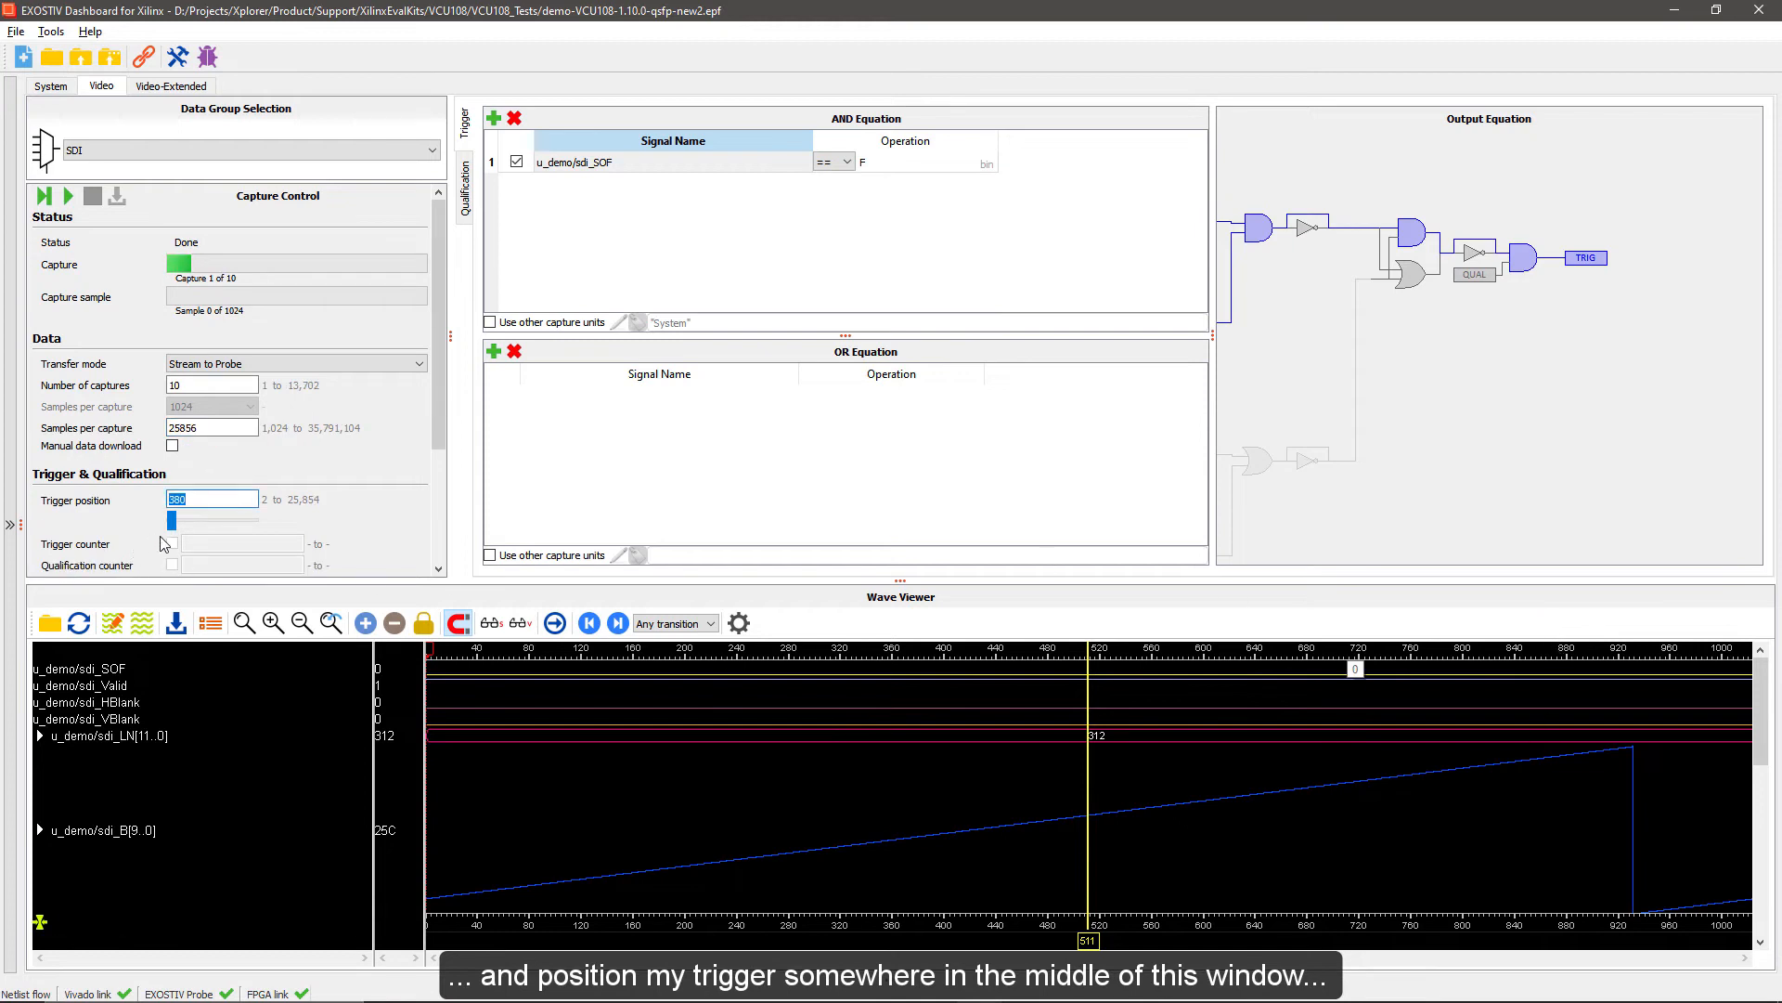
# Move the trigger position near the middle of the capture window, to 13654, and set the number of captures to 500
pyautogui.moveTo(170, 526); pyautogui.dragTo(220, 529)
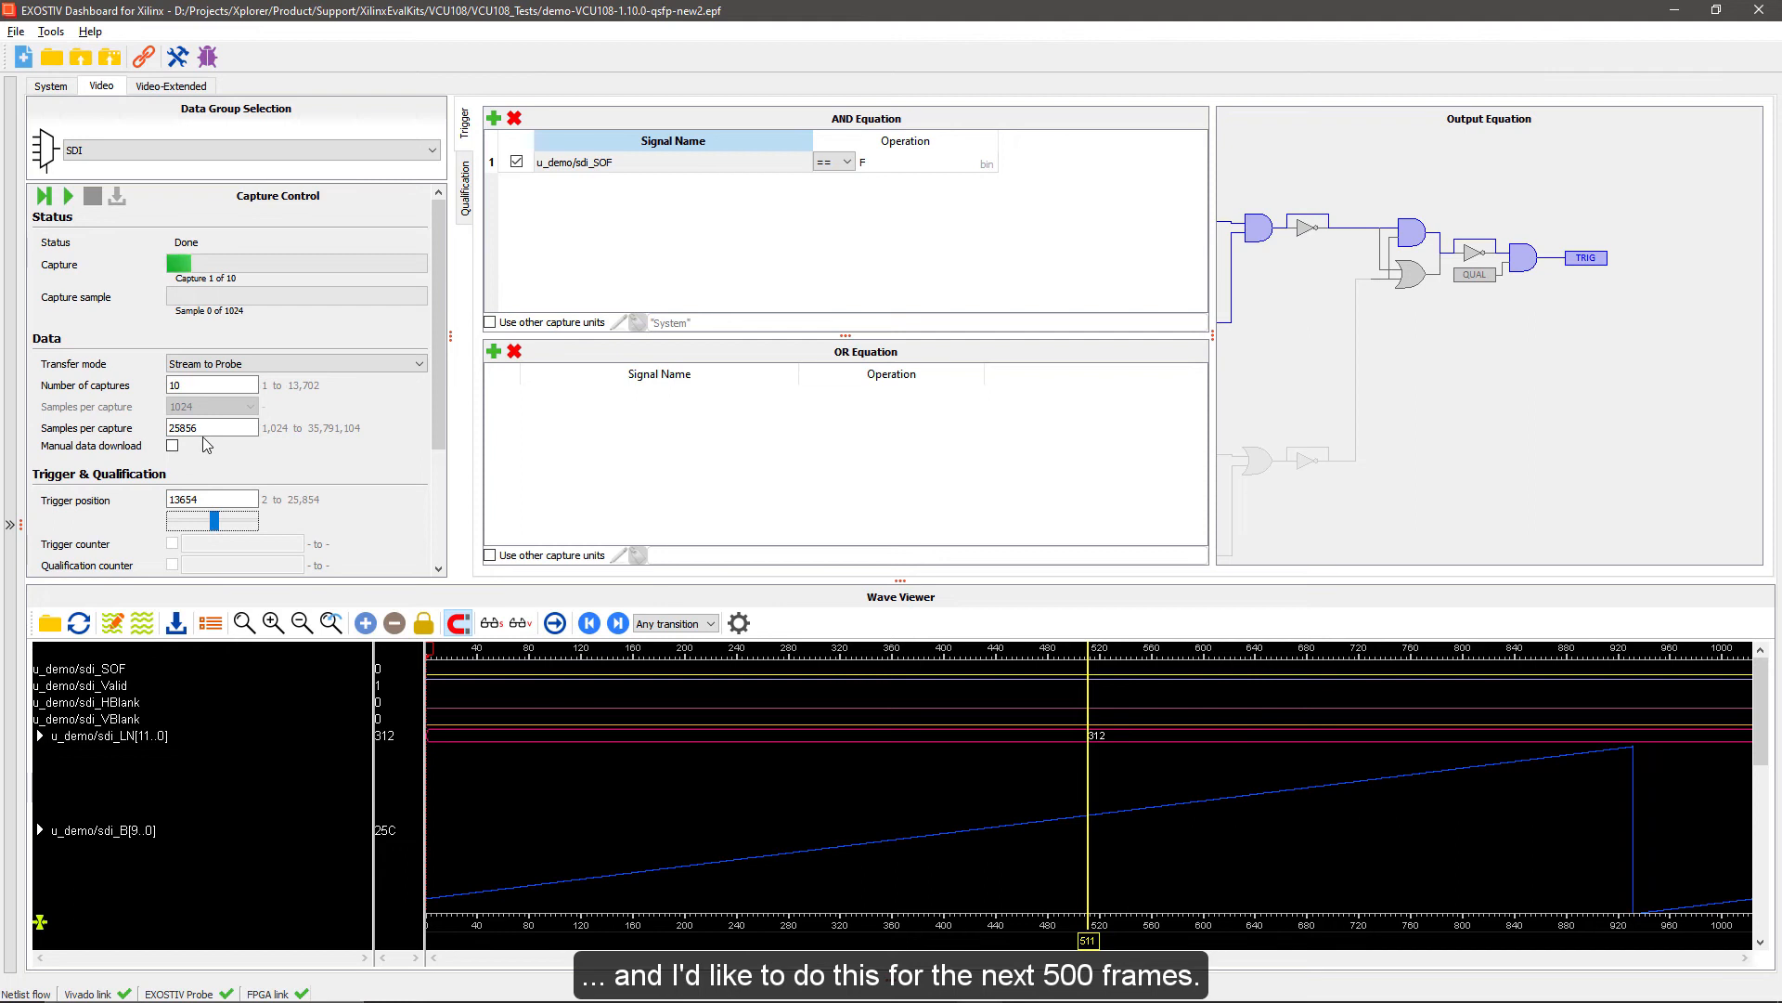
pyautogui.click(193, 383)
pyautogui.doubleClick(194, 383)
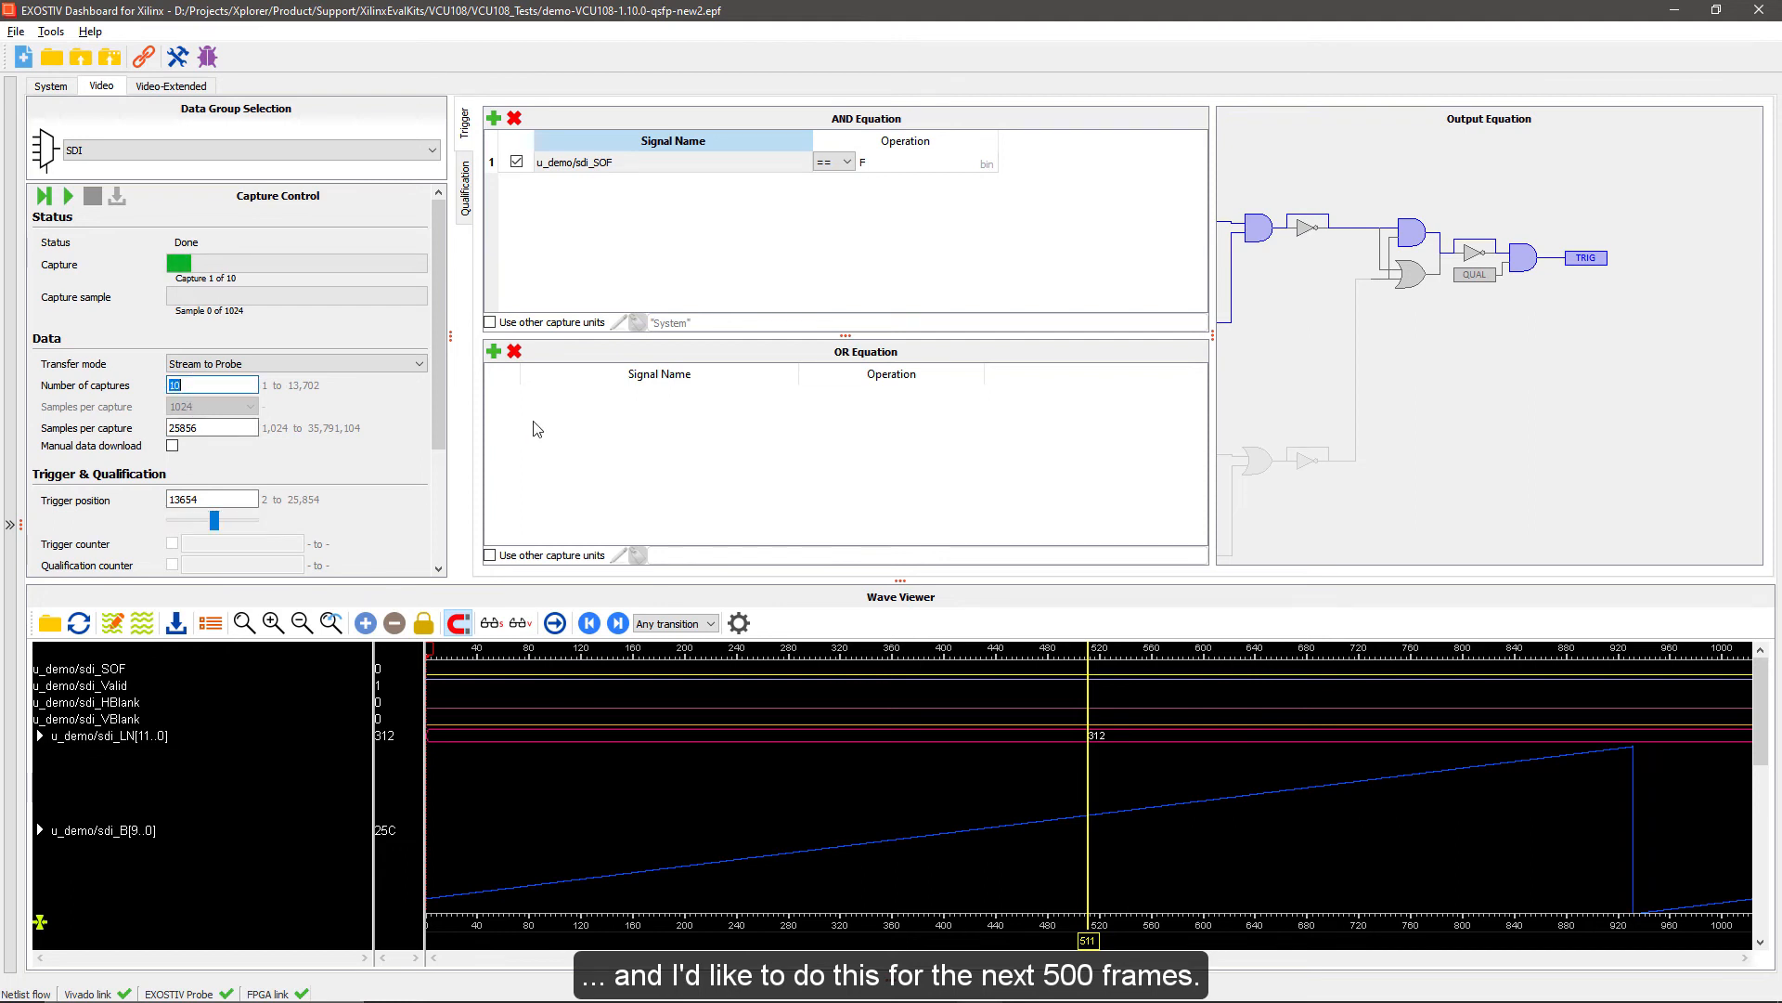
pyautogui.write('500')
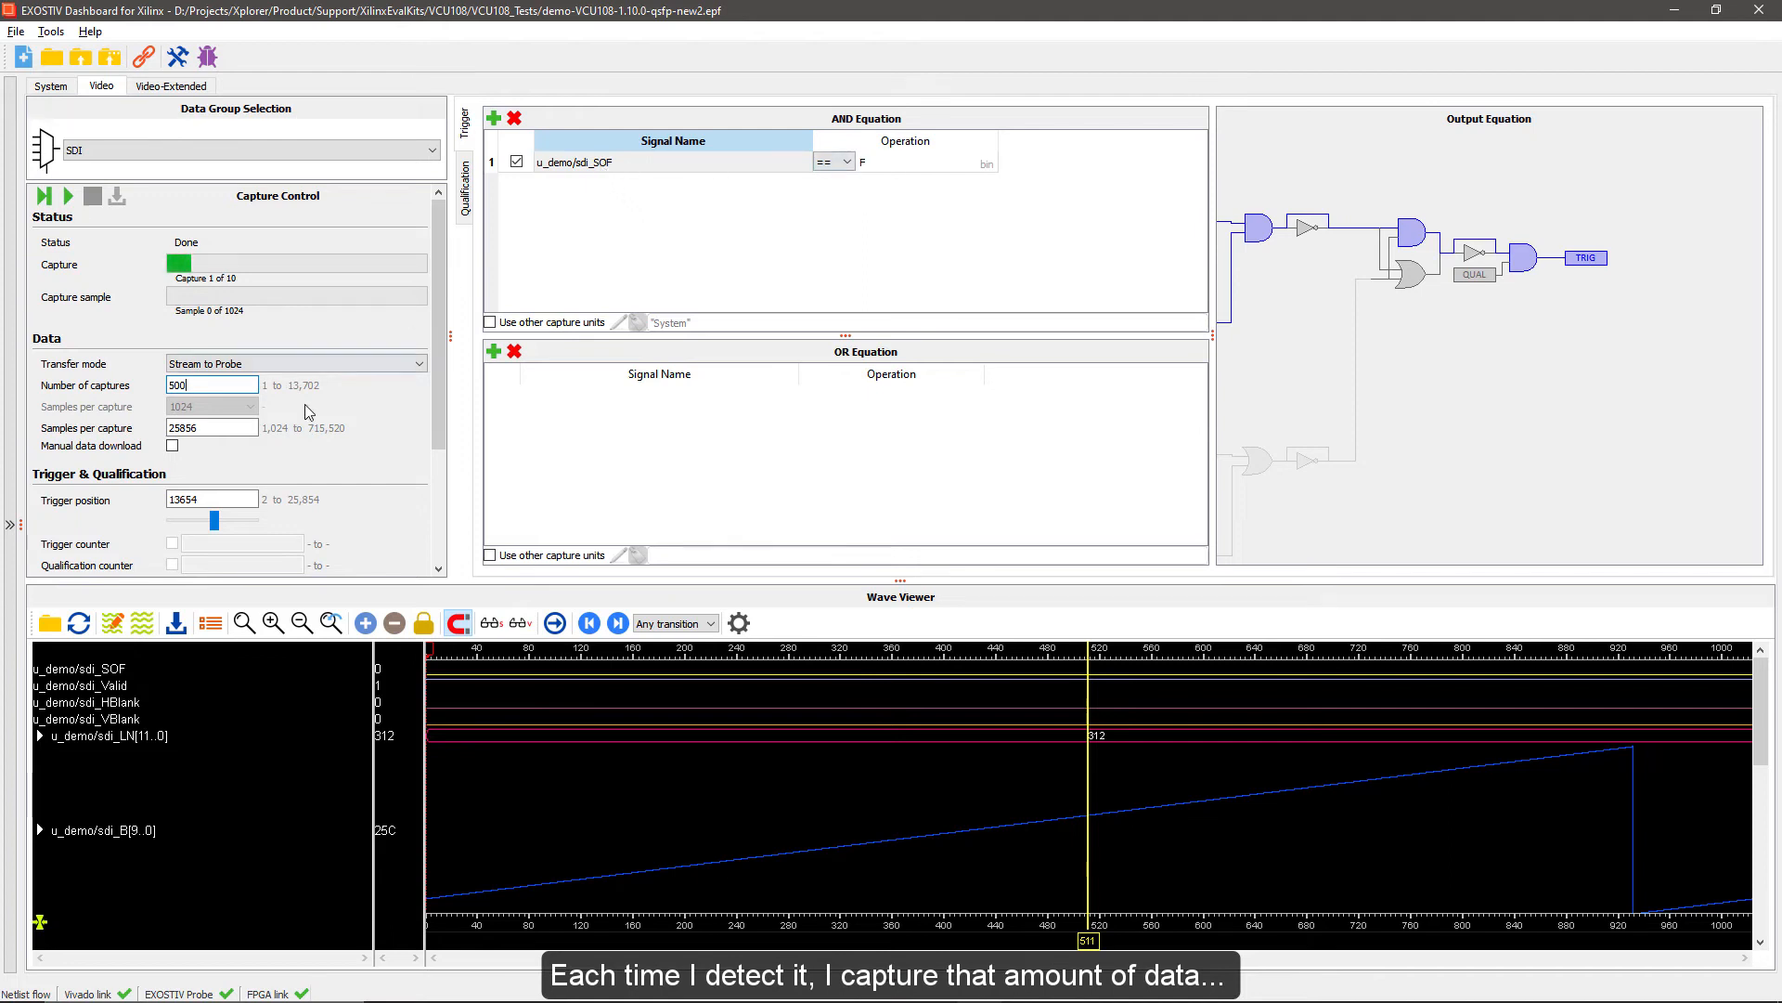
pyautogui.click(235, 428)
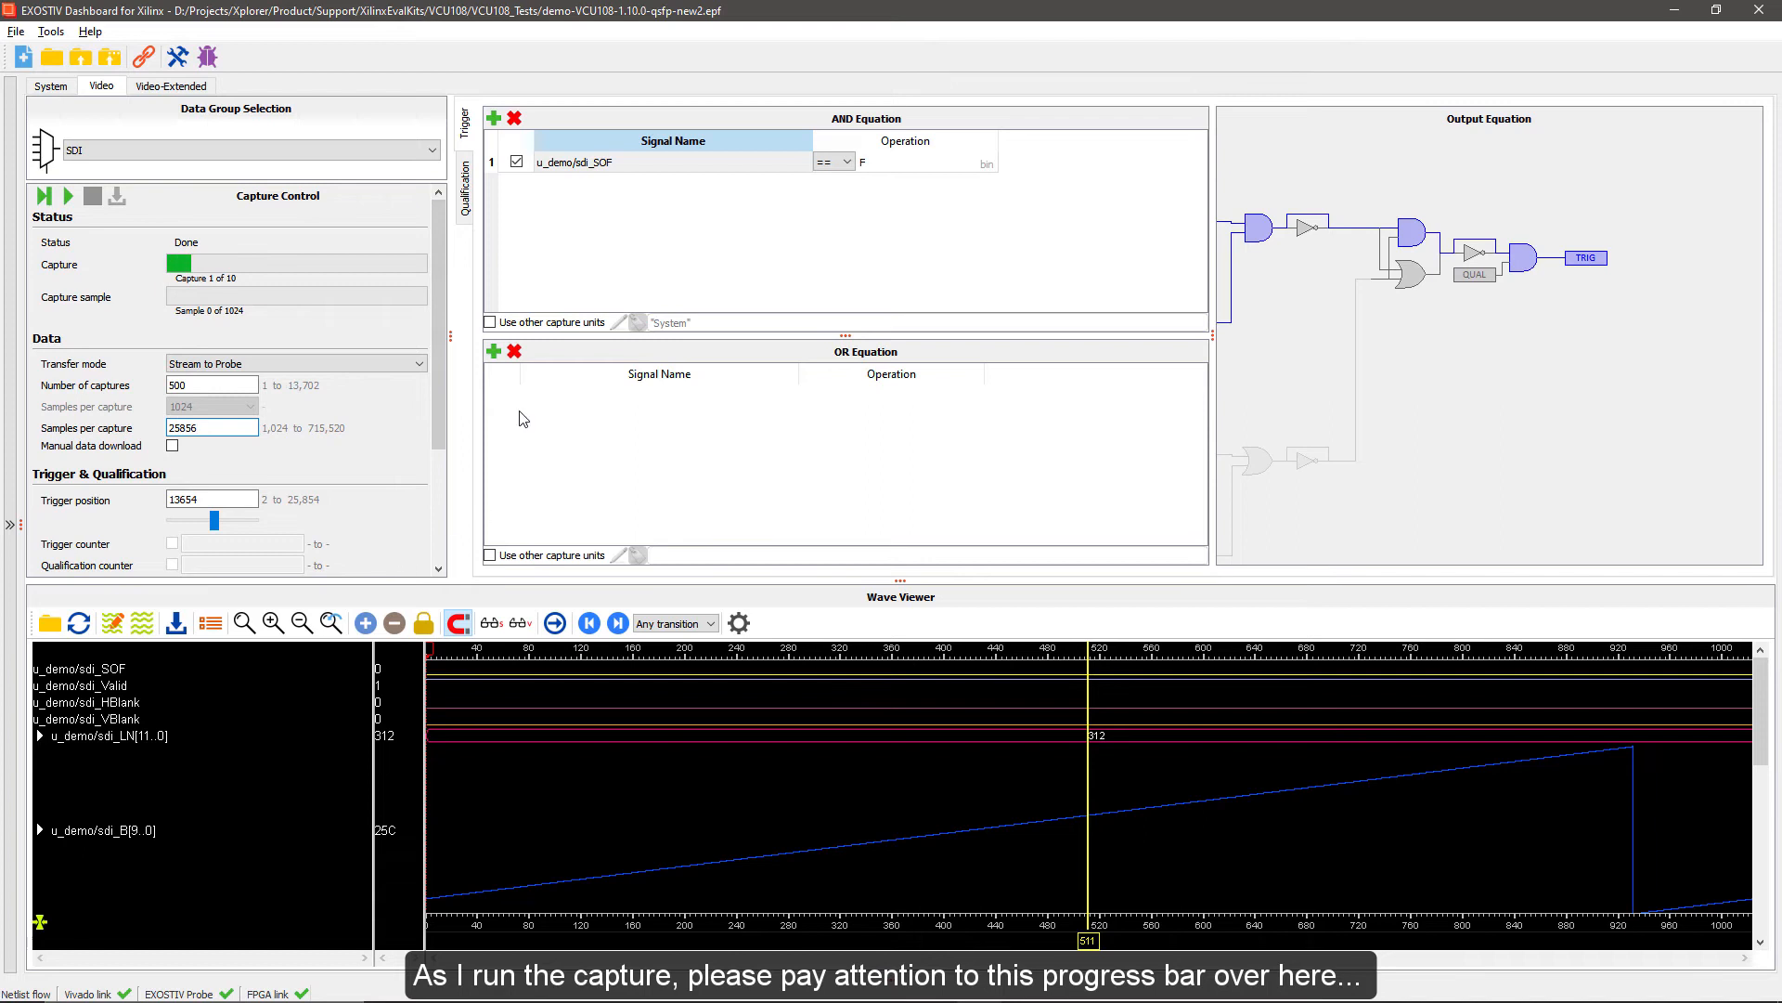
# Check the qualification equations, return to the trigger setup, run the SDI capture, and maximise its wave viewer
pyautogui.click(463, 197)
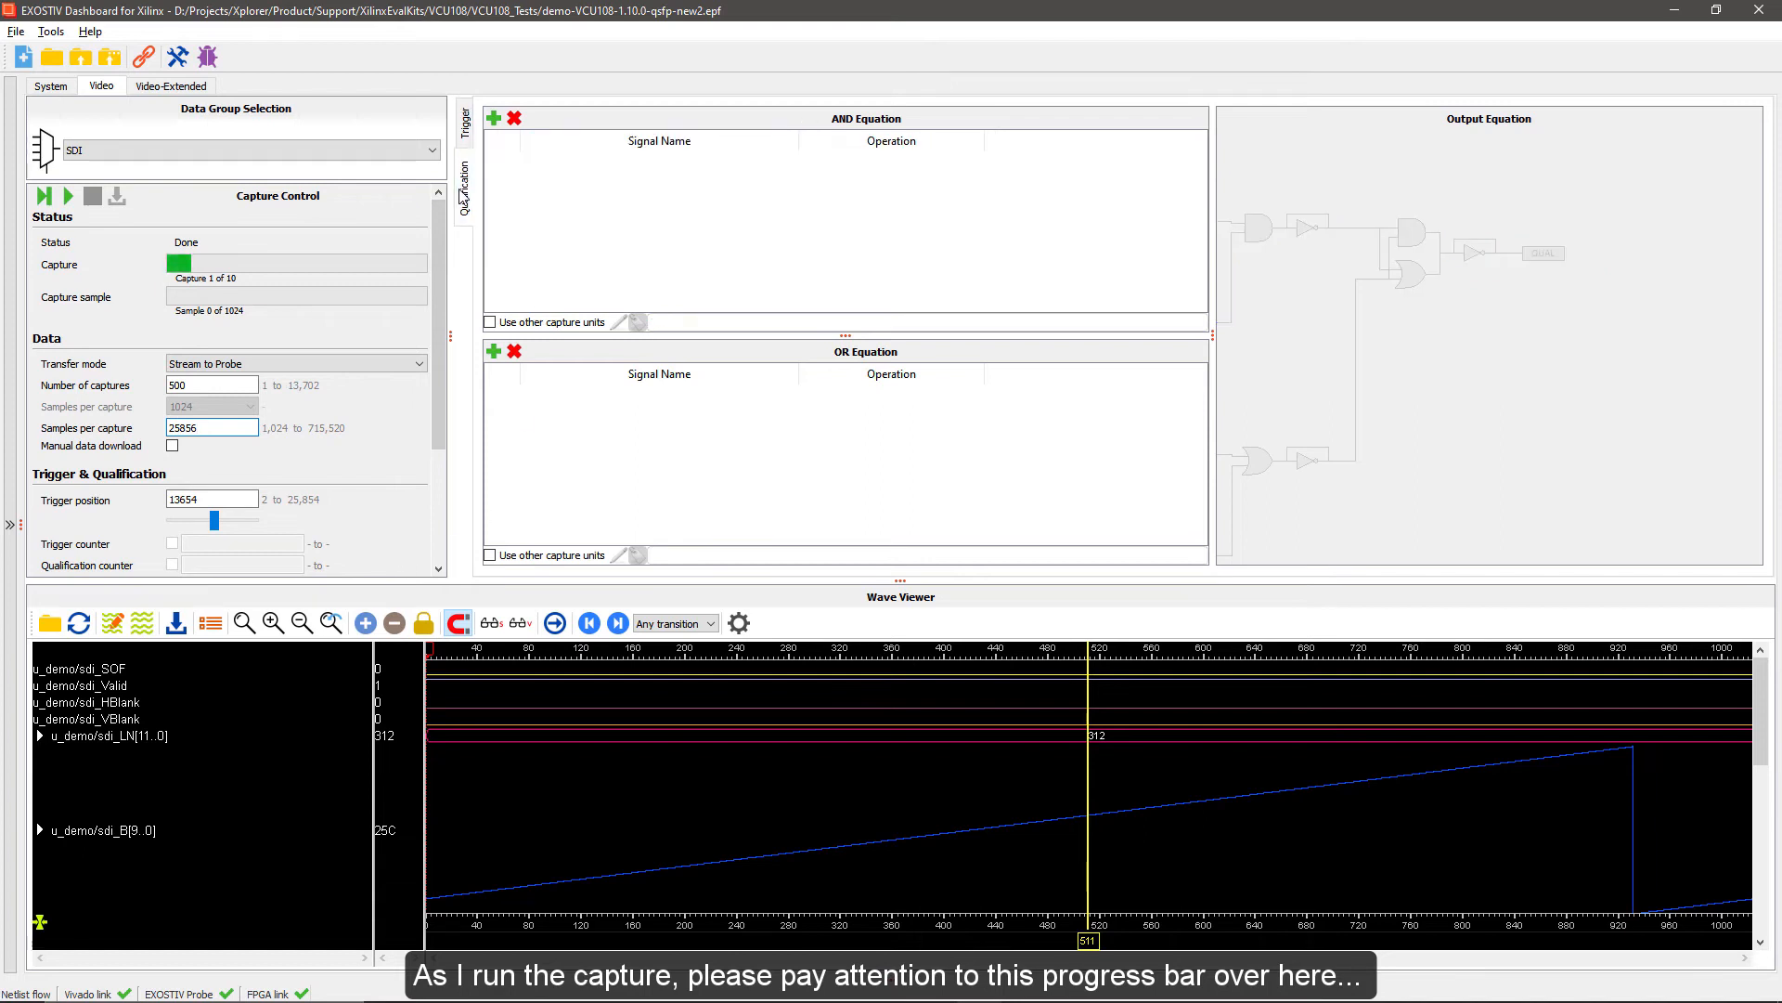
pyautogui.click(465, 124)
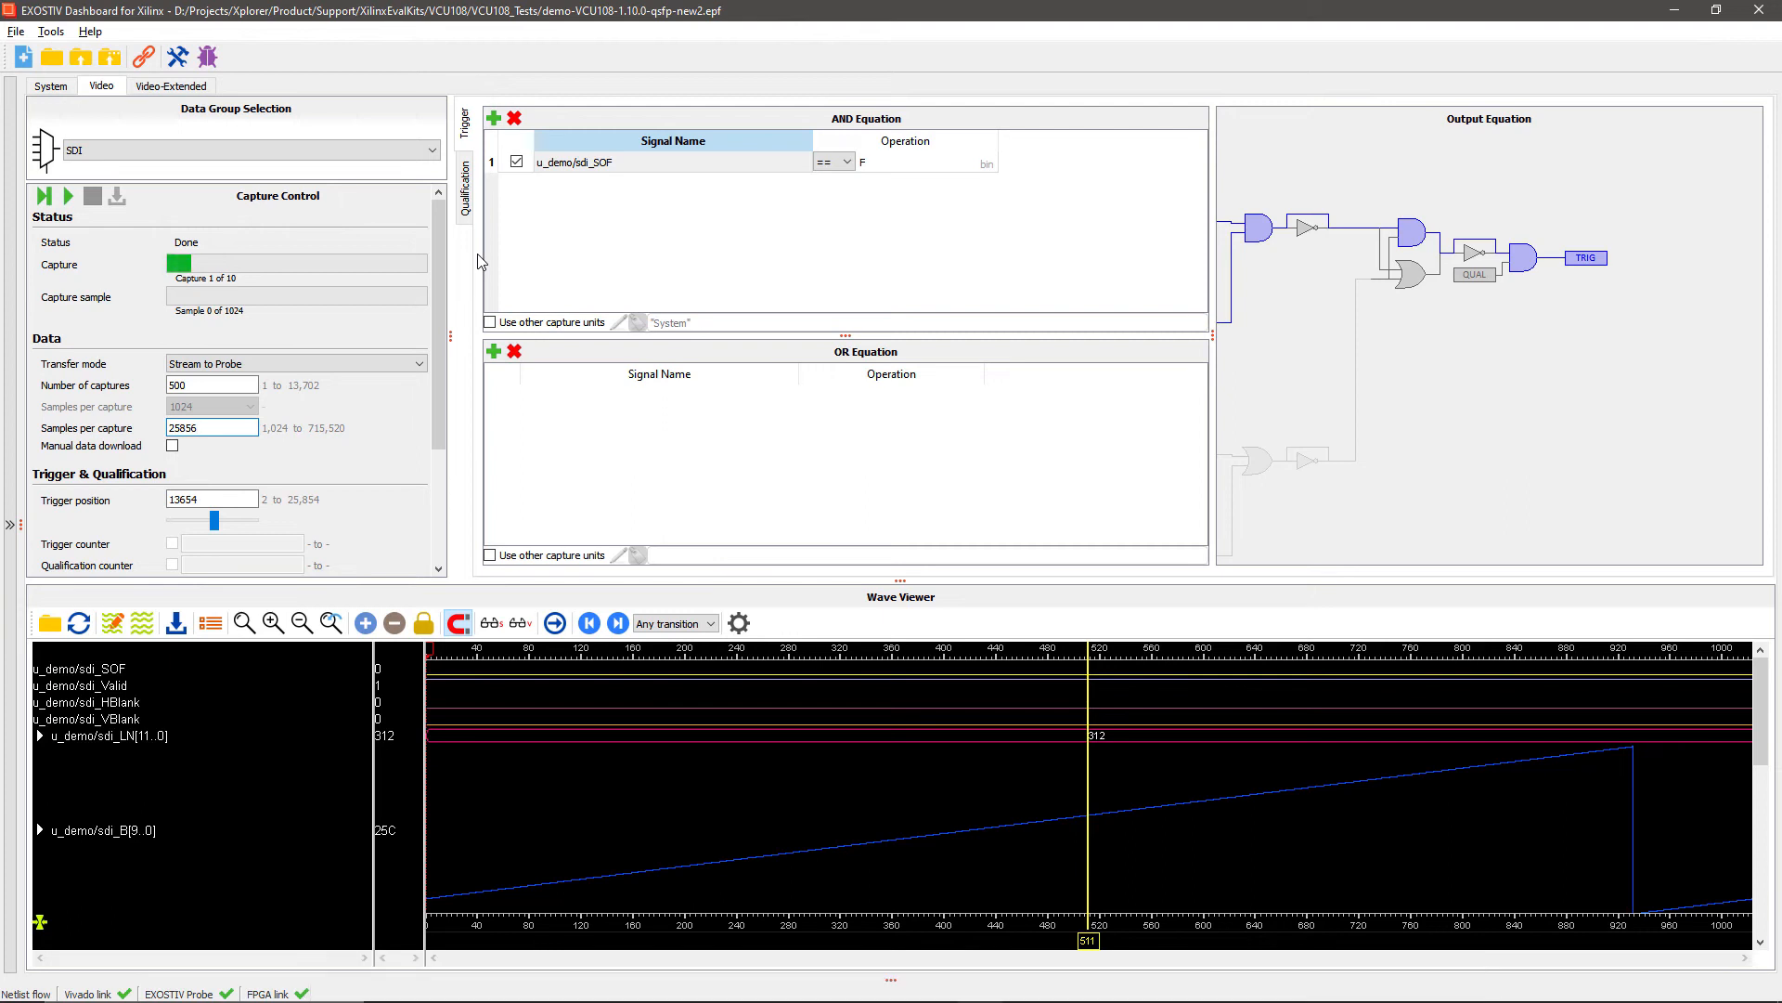
pyautogui.click(45, 198)
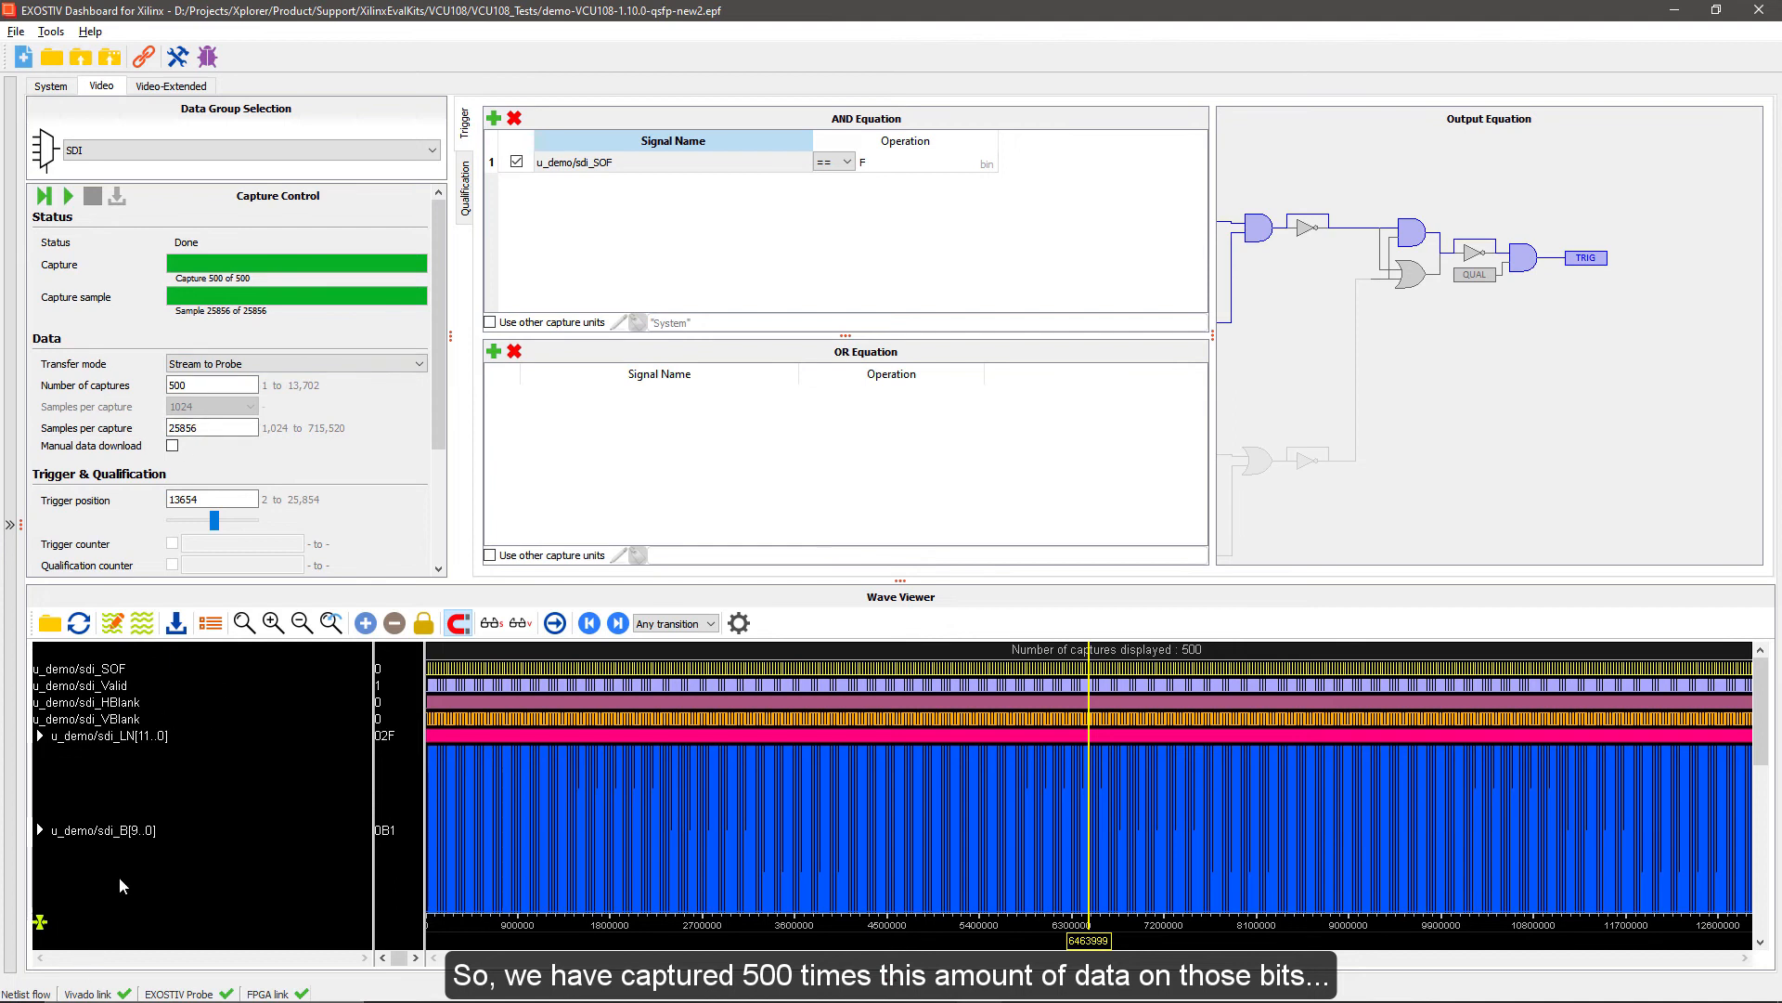
pyautogui.doubleClick(968, 601)
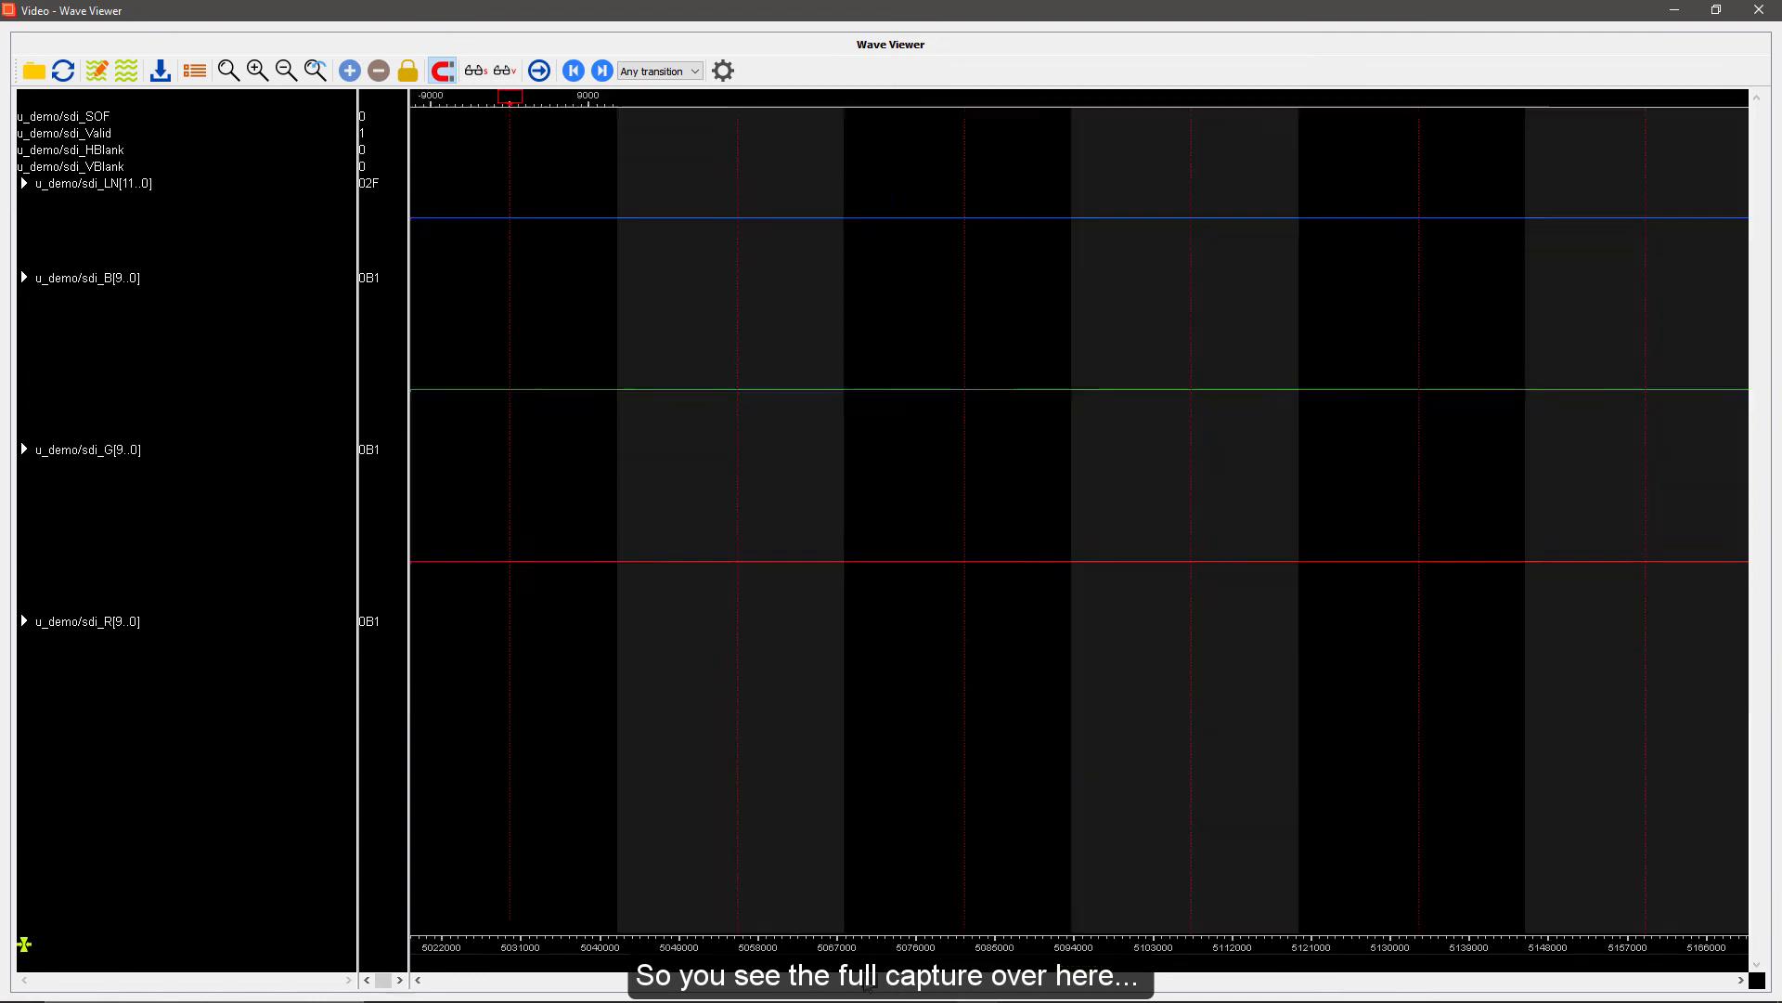
# Zoom in on the captured video waves and place the cursor in successive grey and black capture areas
pyautogui.moveTo(835, 984); pyautogui.dragTo(929, 984)
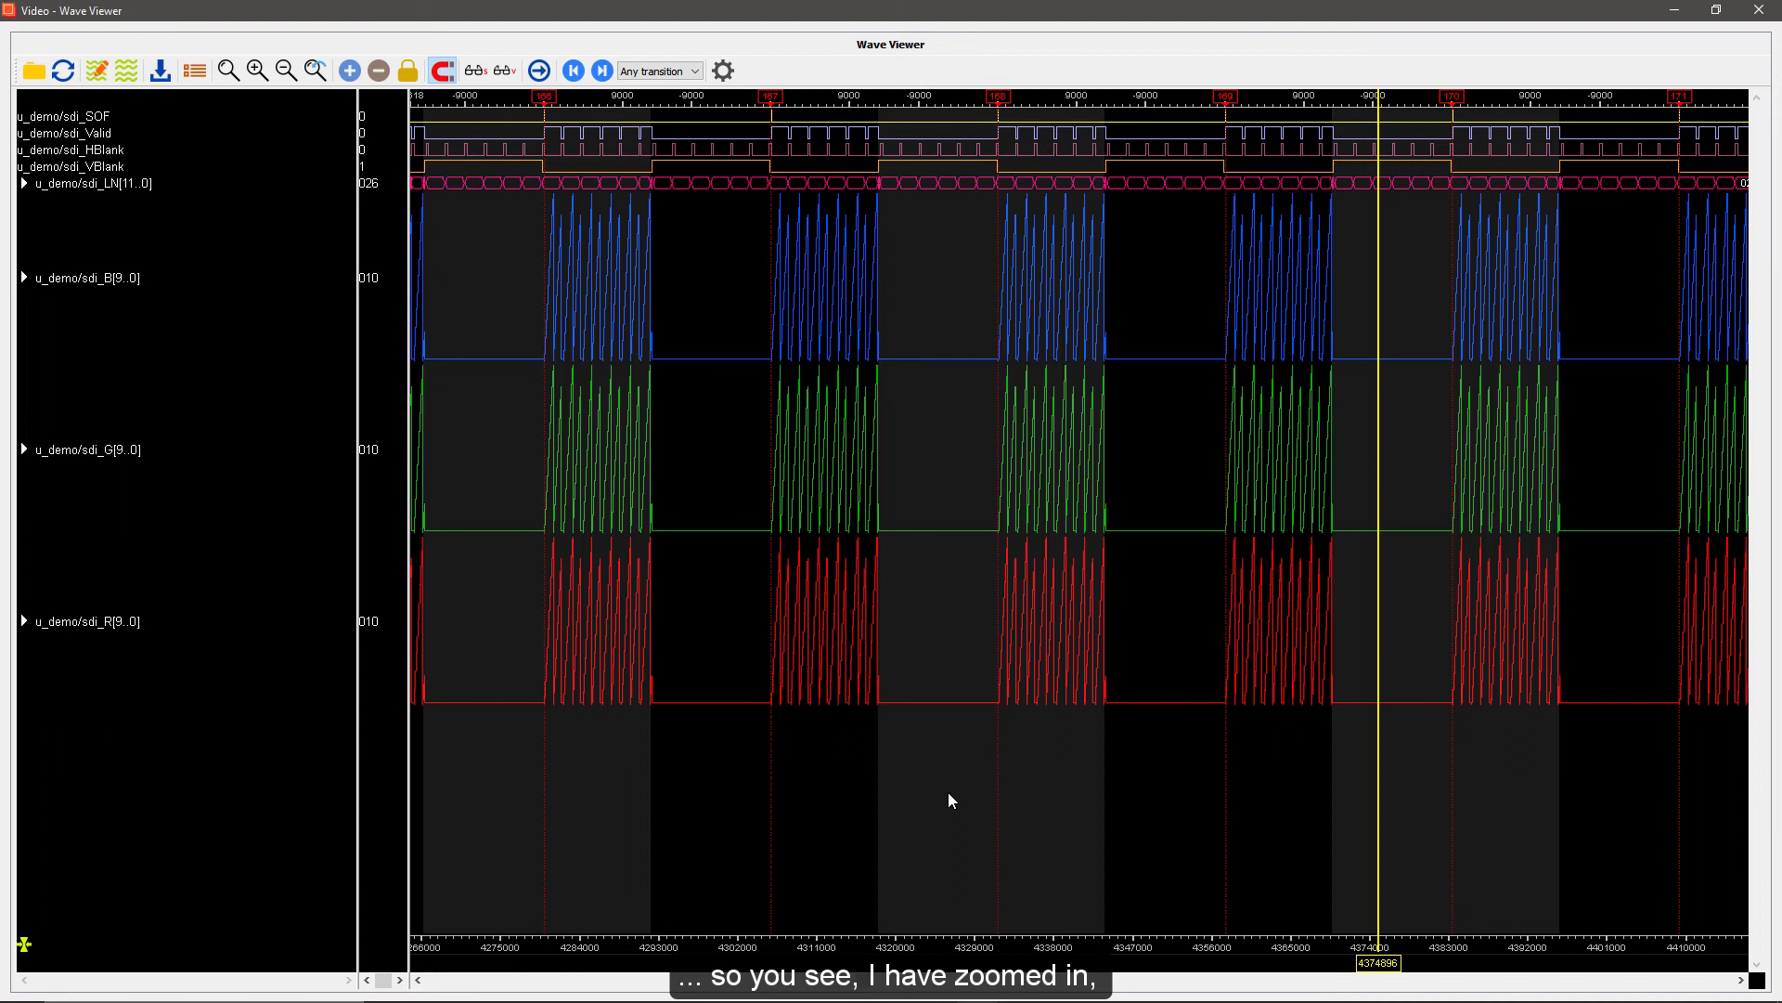
pyautogui.click(939, 784)
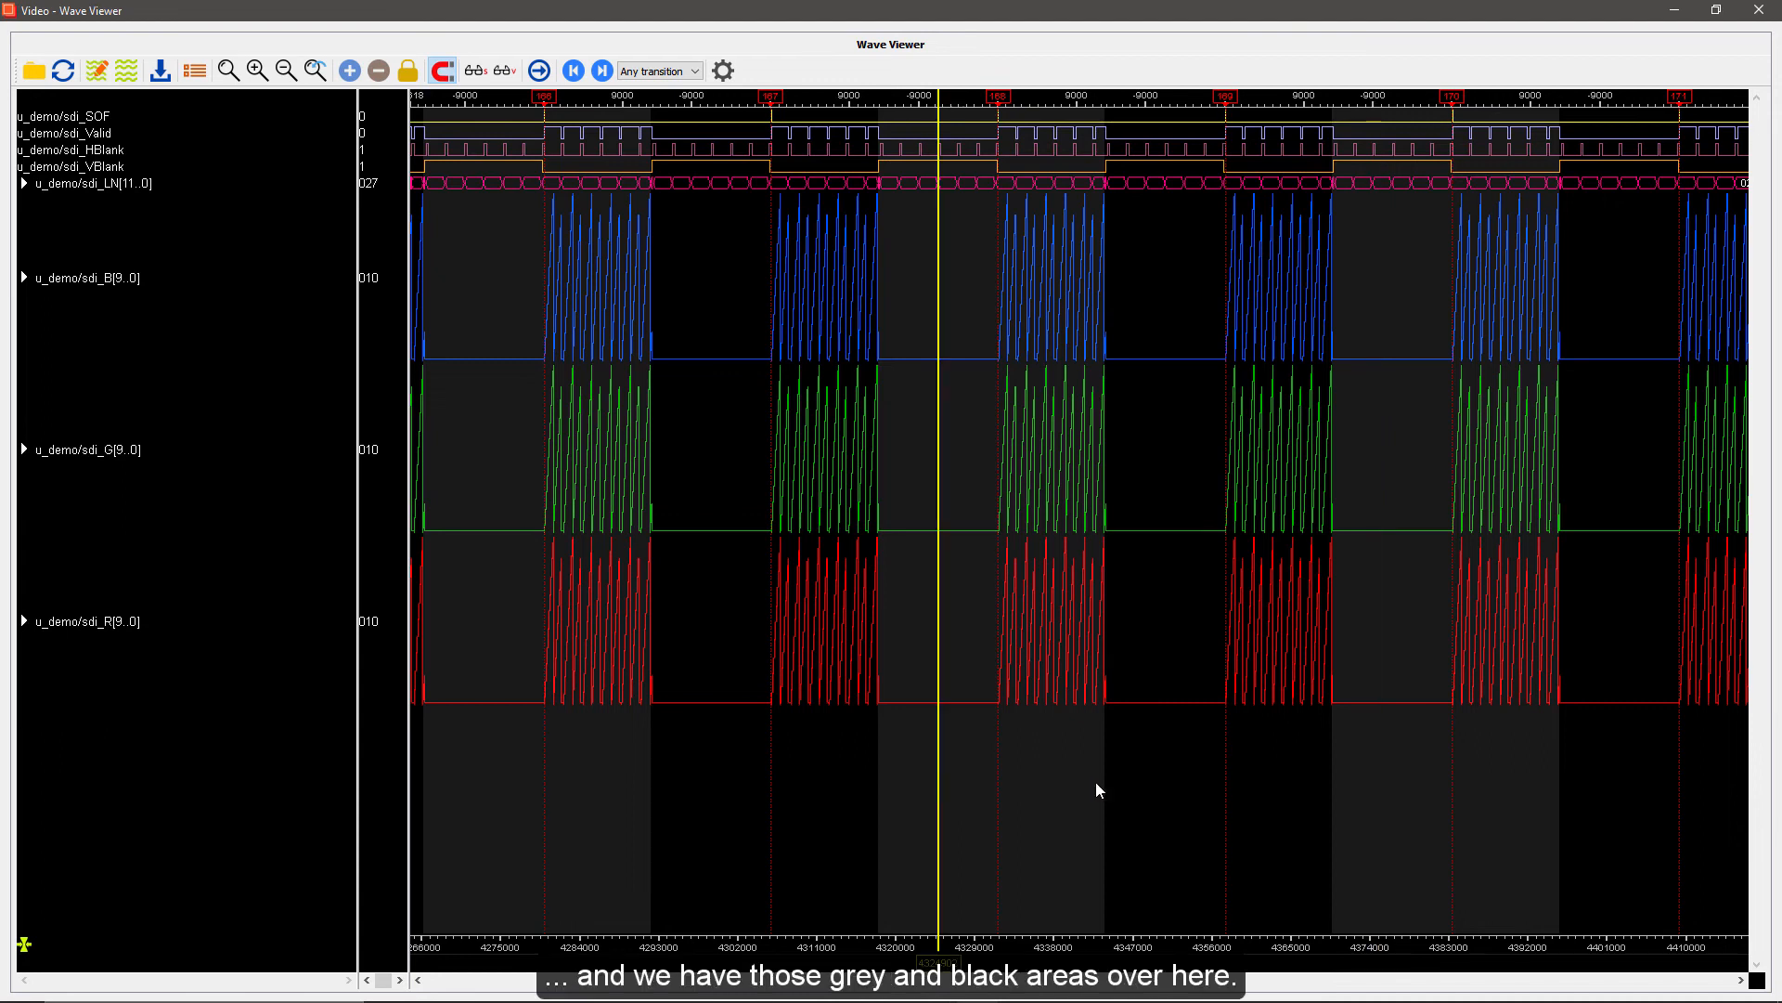
pyautogui.click(1159, 791)
pyautogui.click(1385, 806)
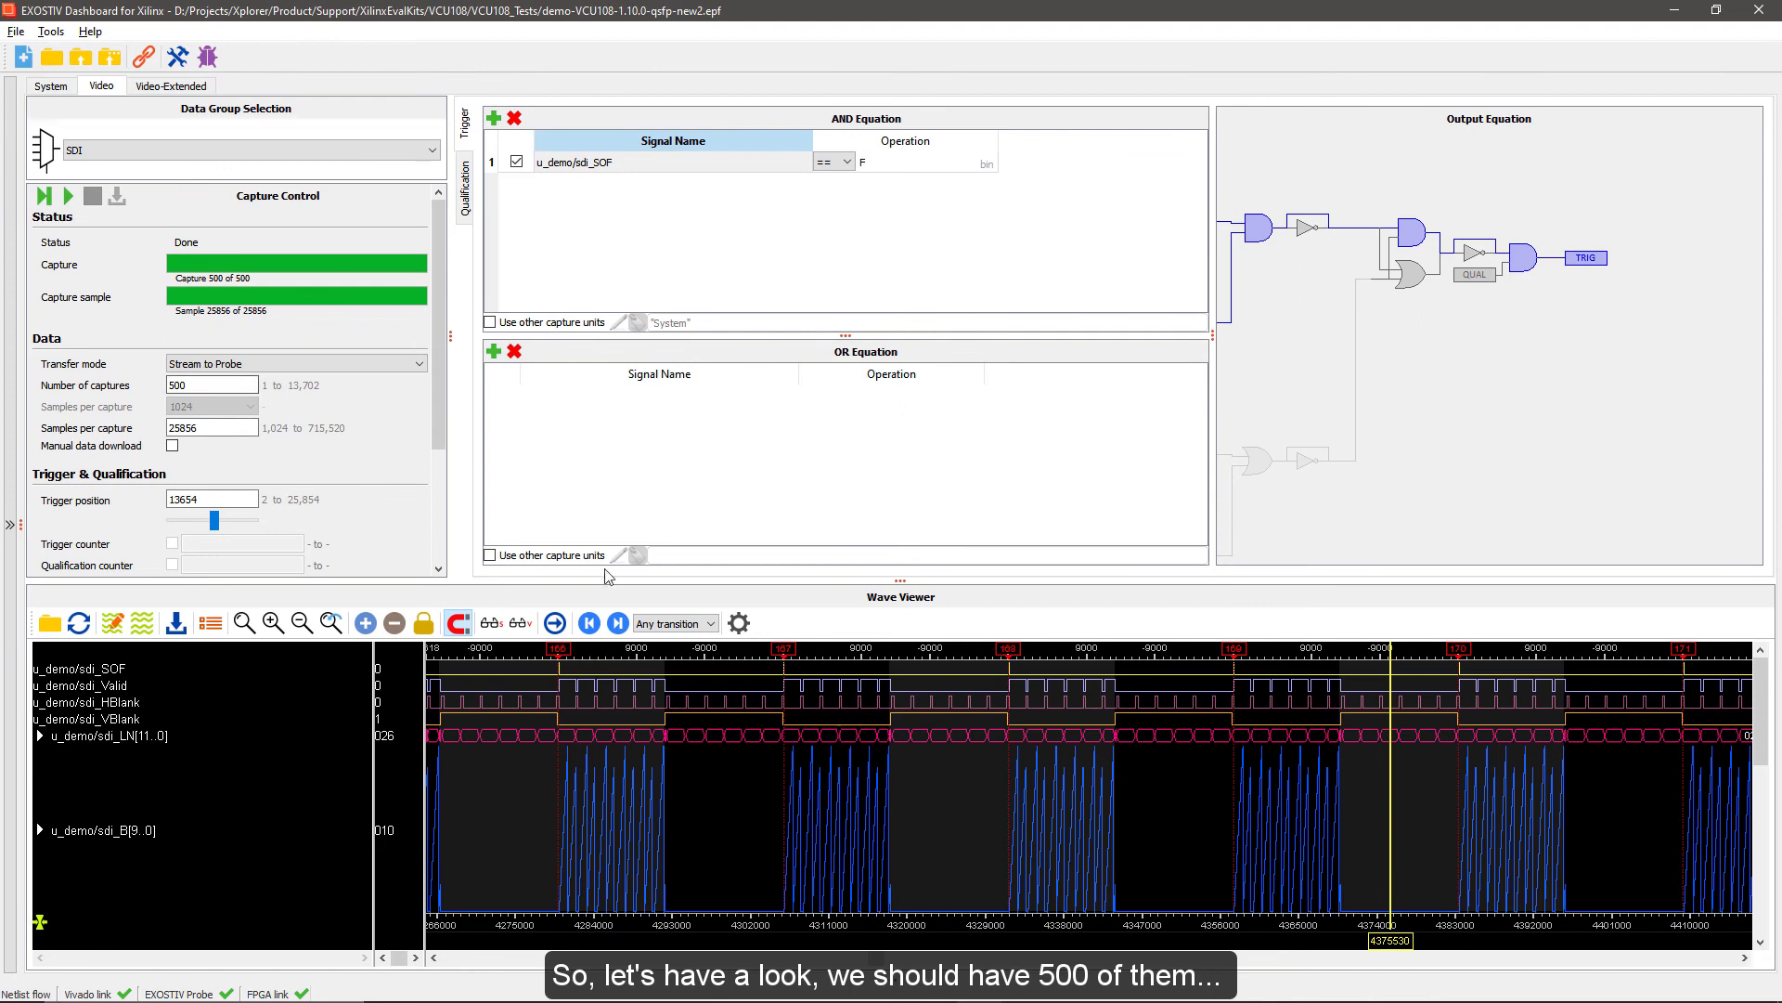
# Fit all captures in the wave viewer, inspect the final triggers, and zoom in on a single capture near the end
pyautogui.click(251, 629)
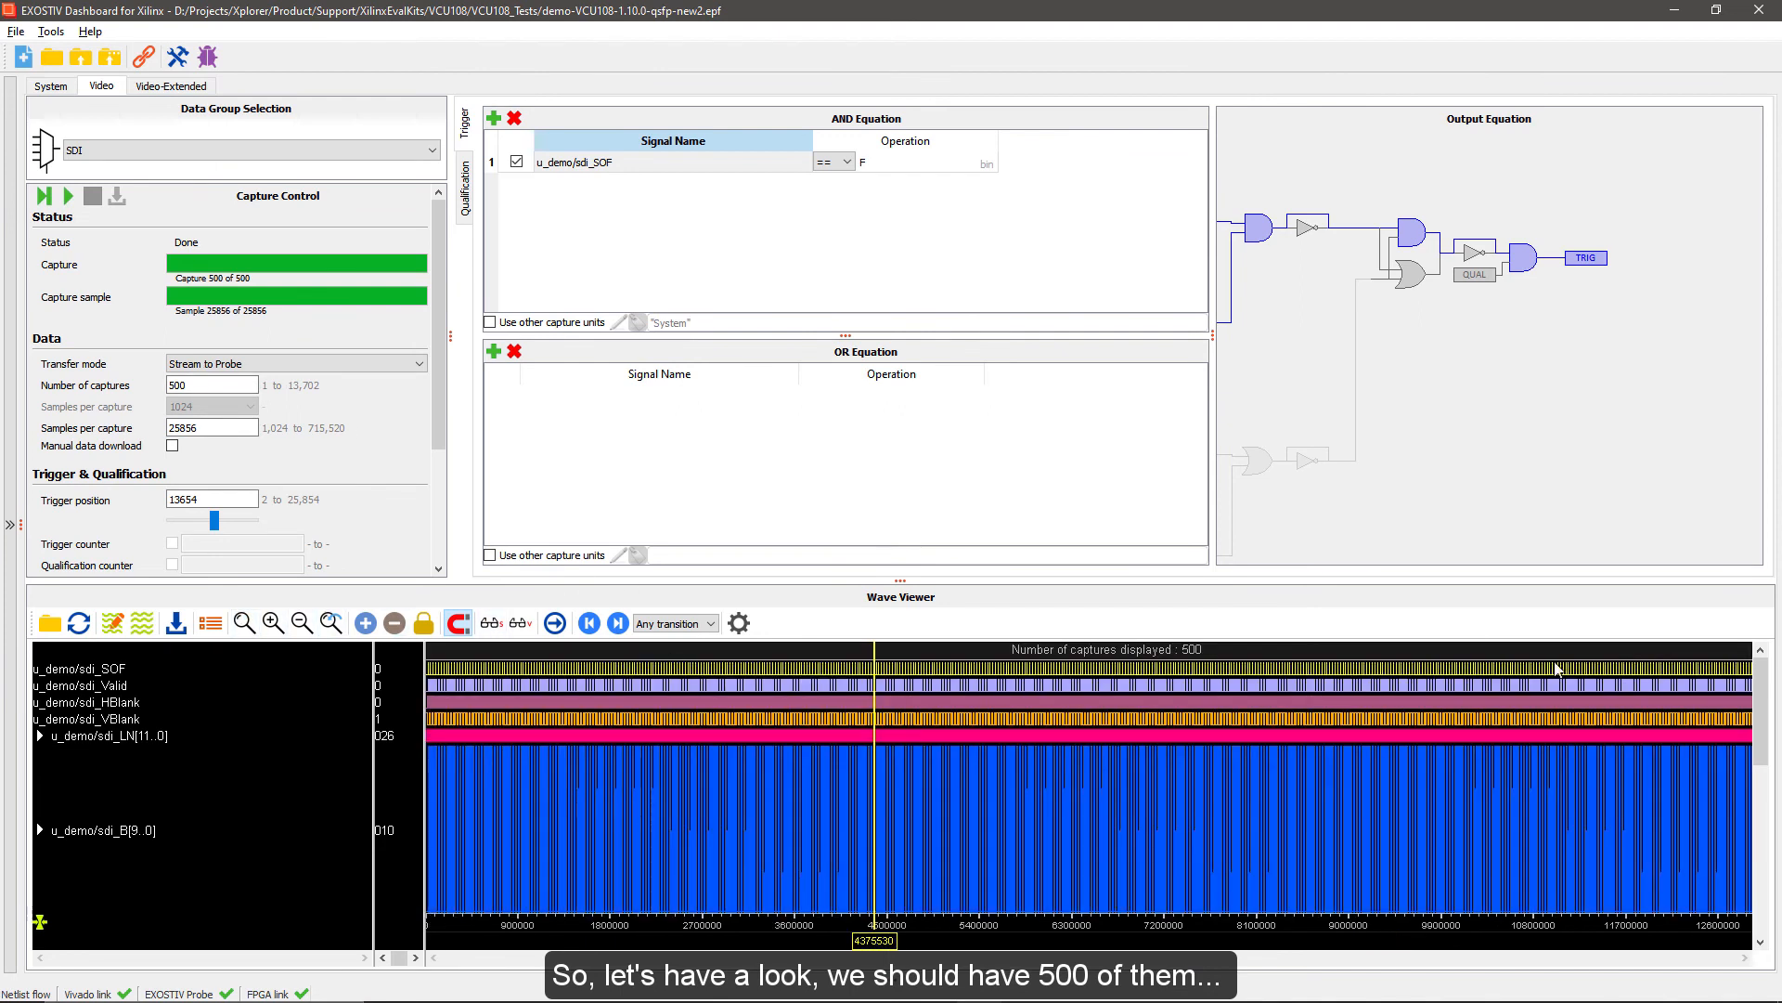
pyautogui.moveTo(1727, 687); pyautogui.dragTo(1751, 687)
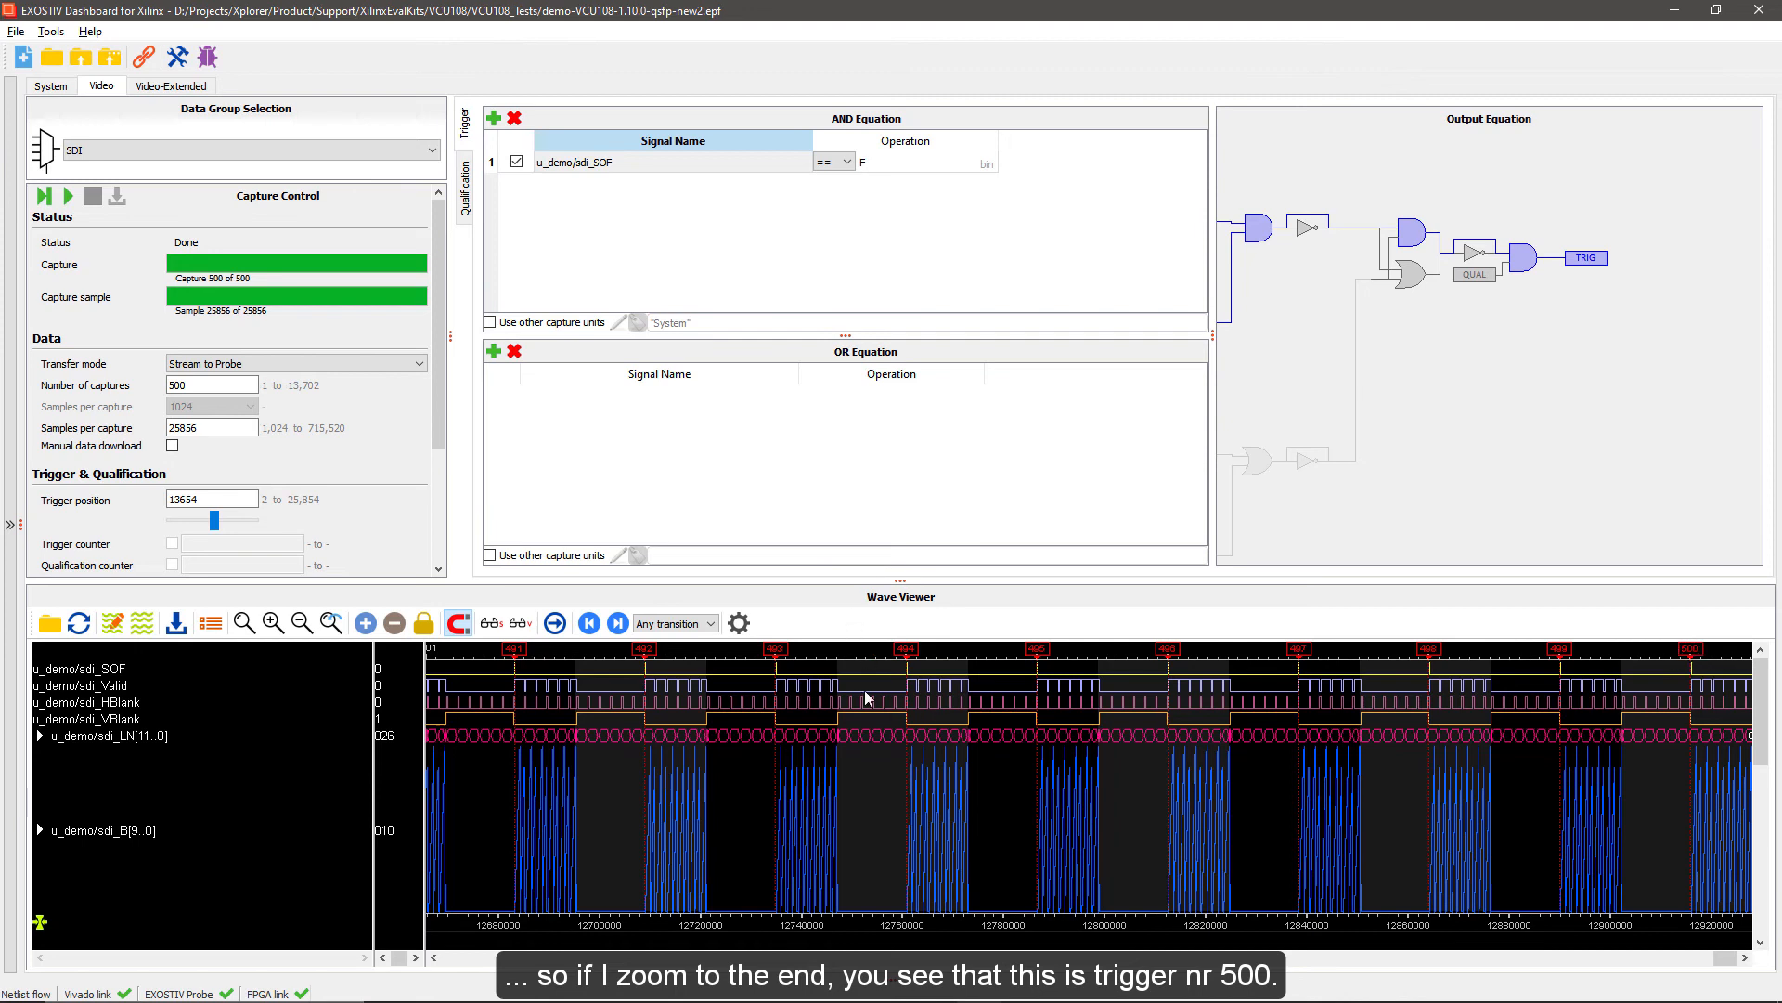
pyautogui.moveTo(698, 679); pyautogui.dragTo(851, 677)
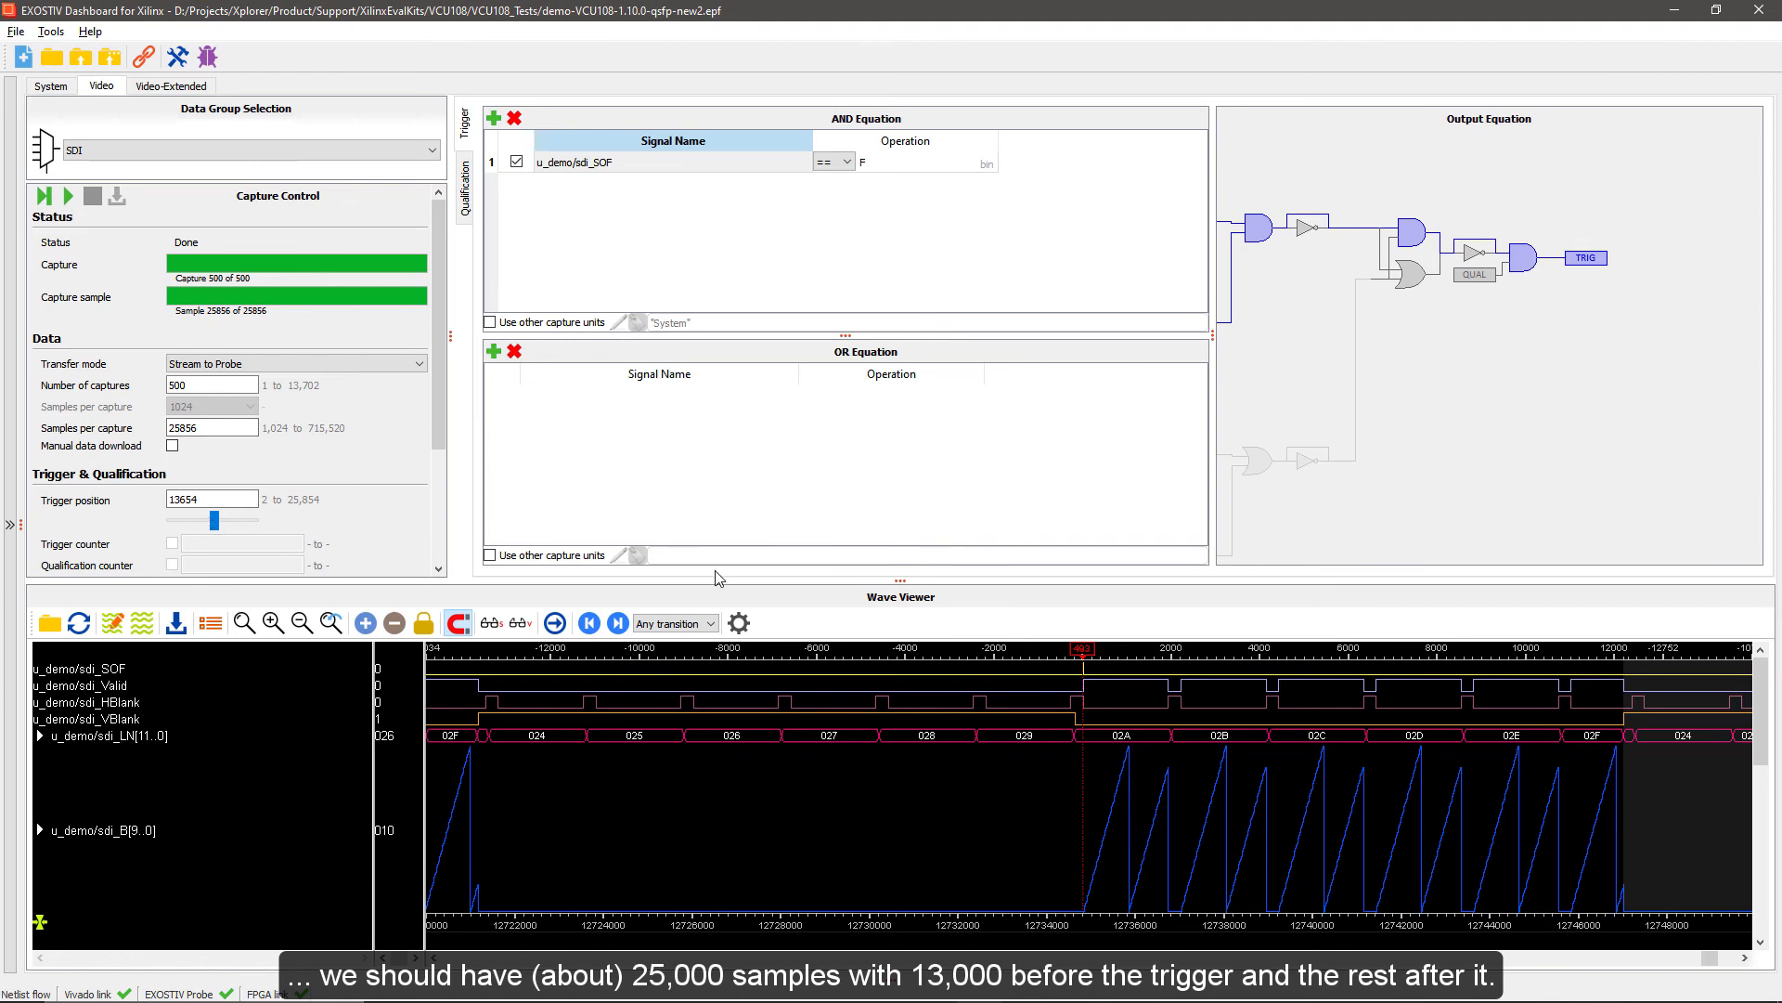
# Examine the samples before and after a trigger in the maximised viewer, and check its alignment with the sdi_SOF falling edge
pyautogui.doubleClick(723, 597)
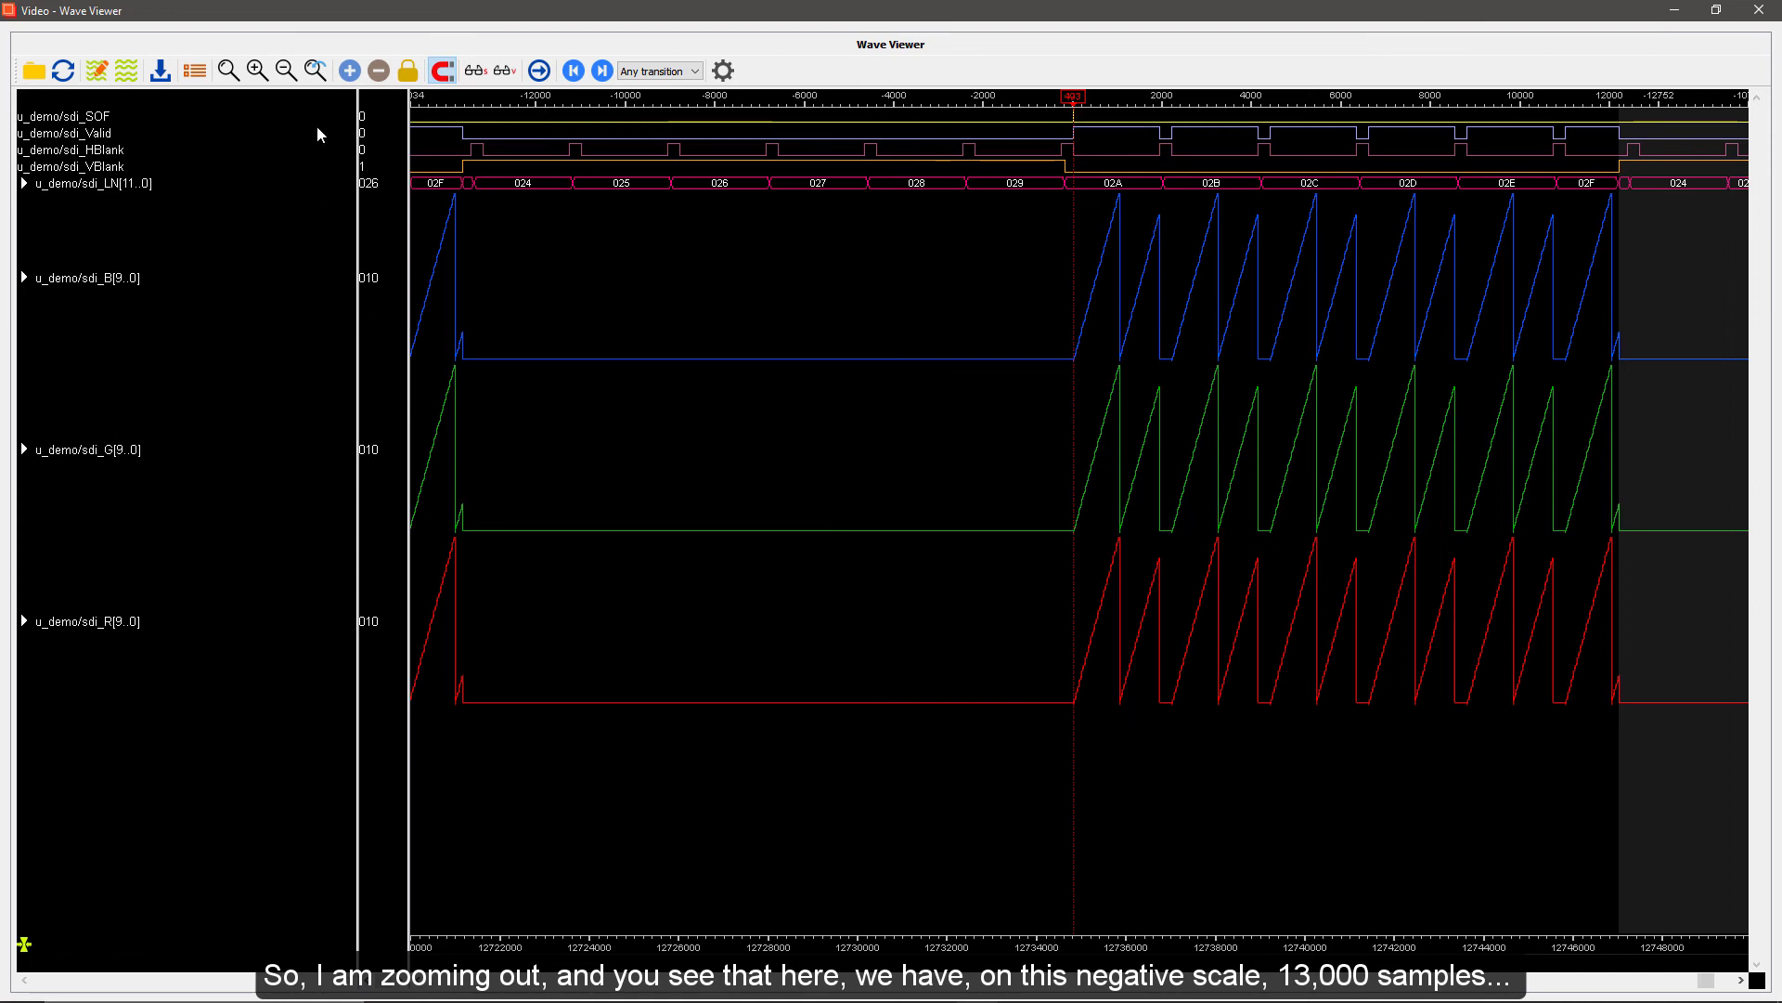
pyautogui.click(286, 70)
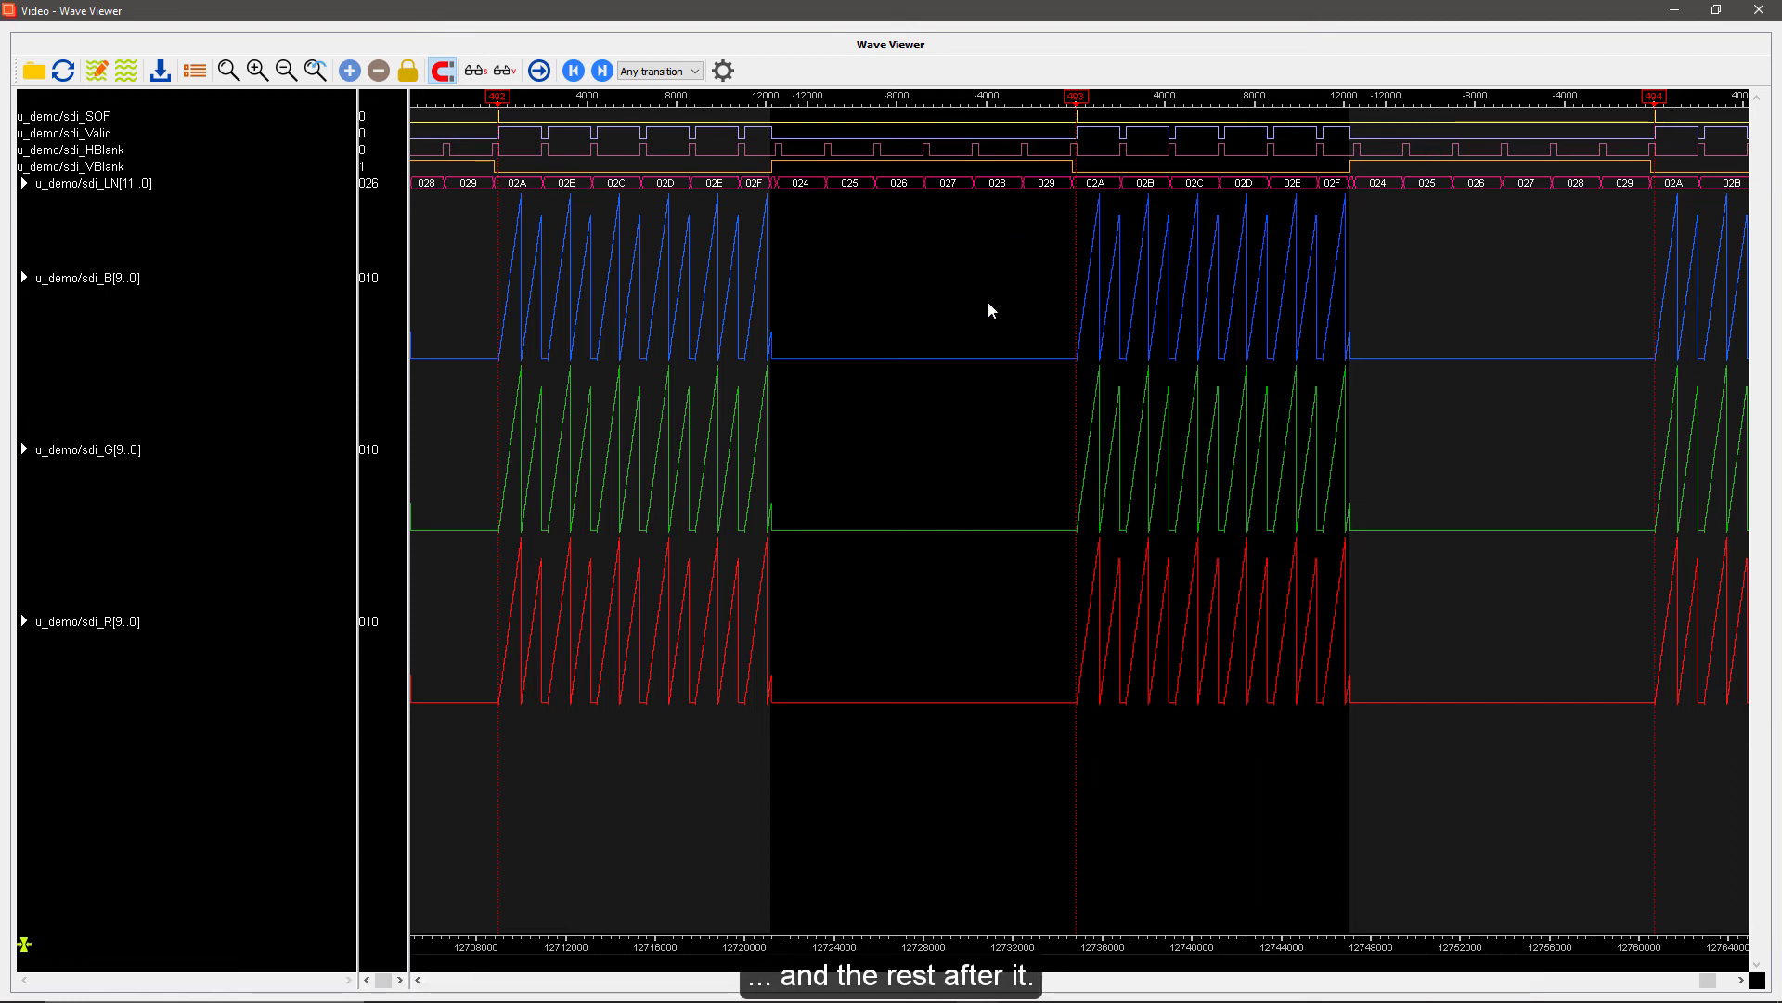
pyautogui.moveTo(1067, 125); pyautogui.dragTo(1099, 136)
pyautogui.moveTo(802, 119); pyautogui.dragTo(853, 135)
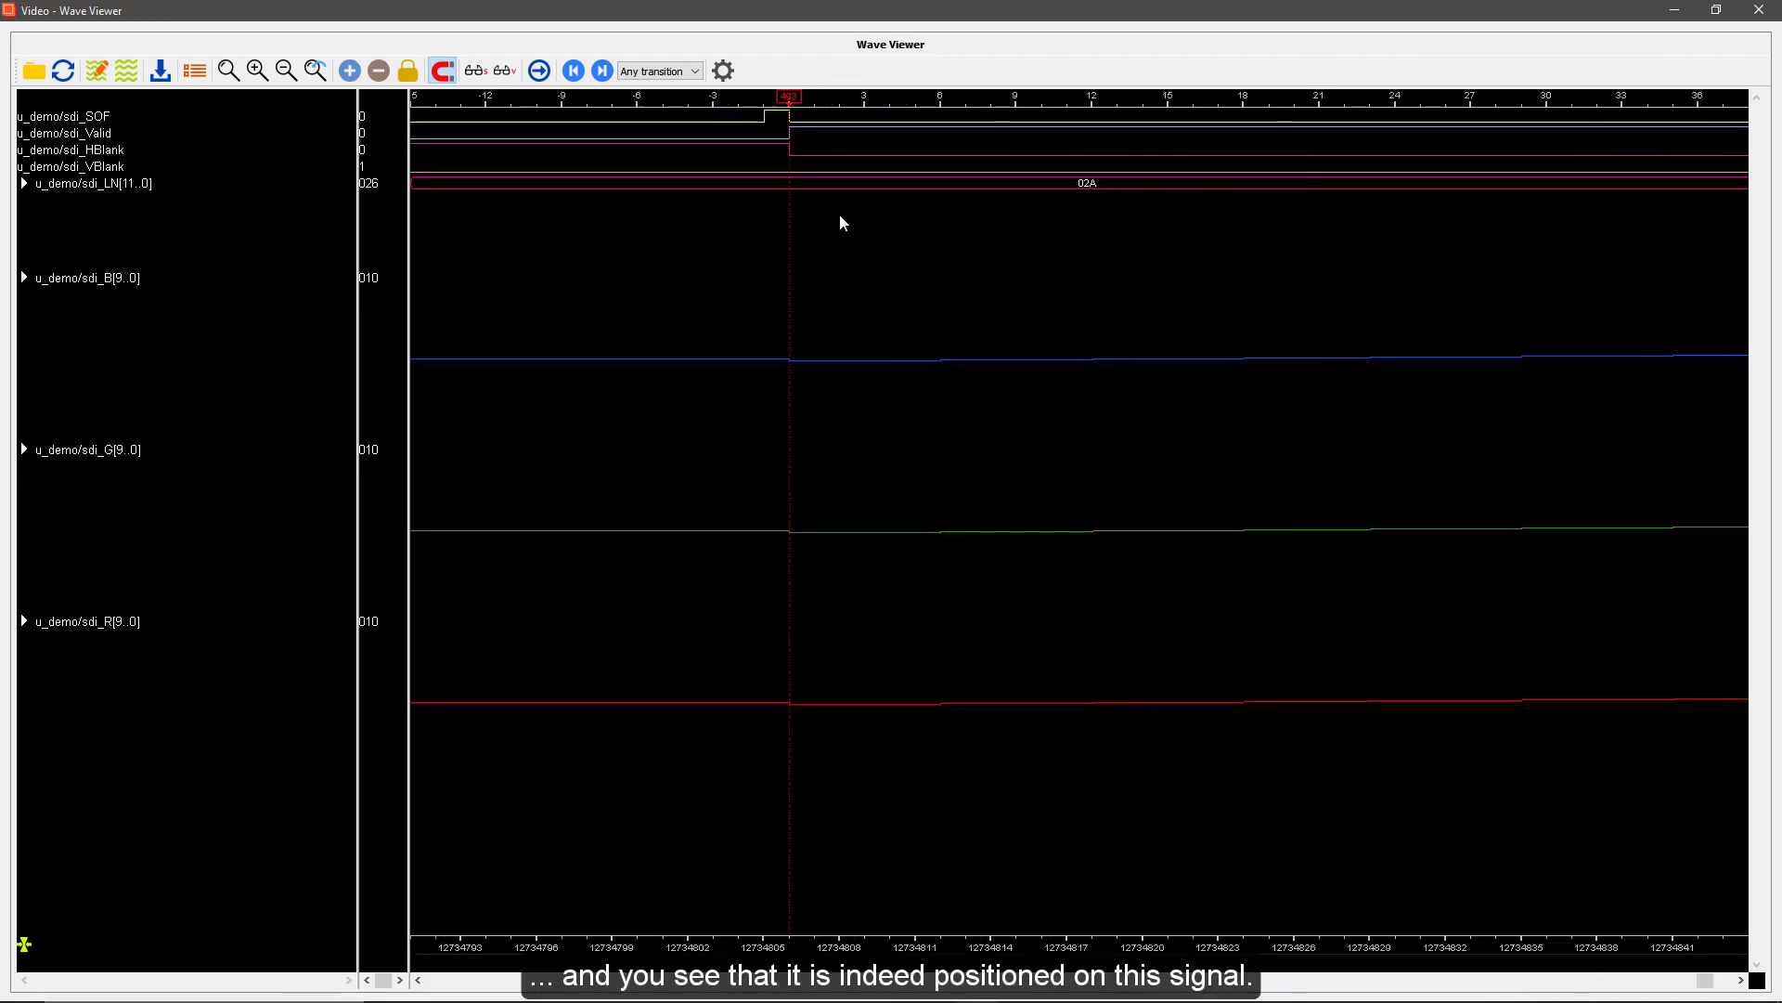
pyautogui.click(284, 74)
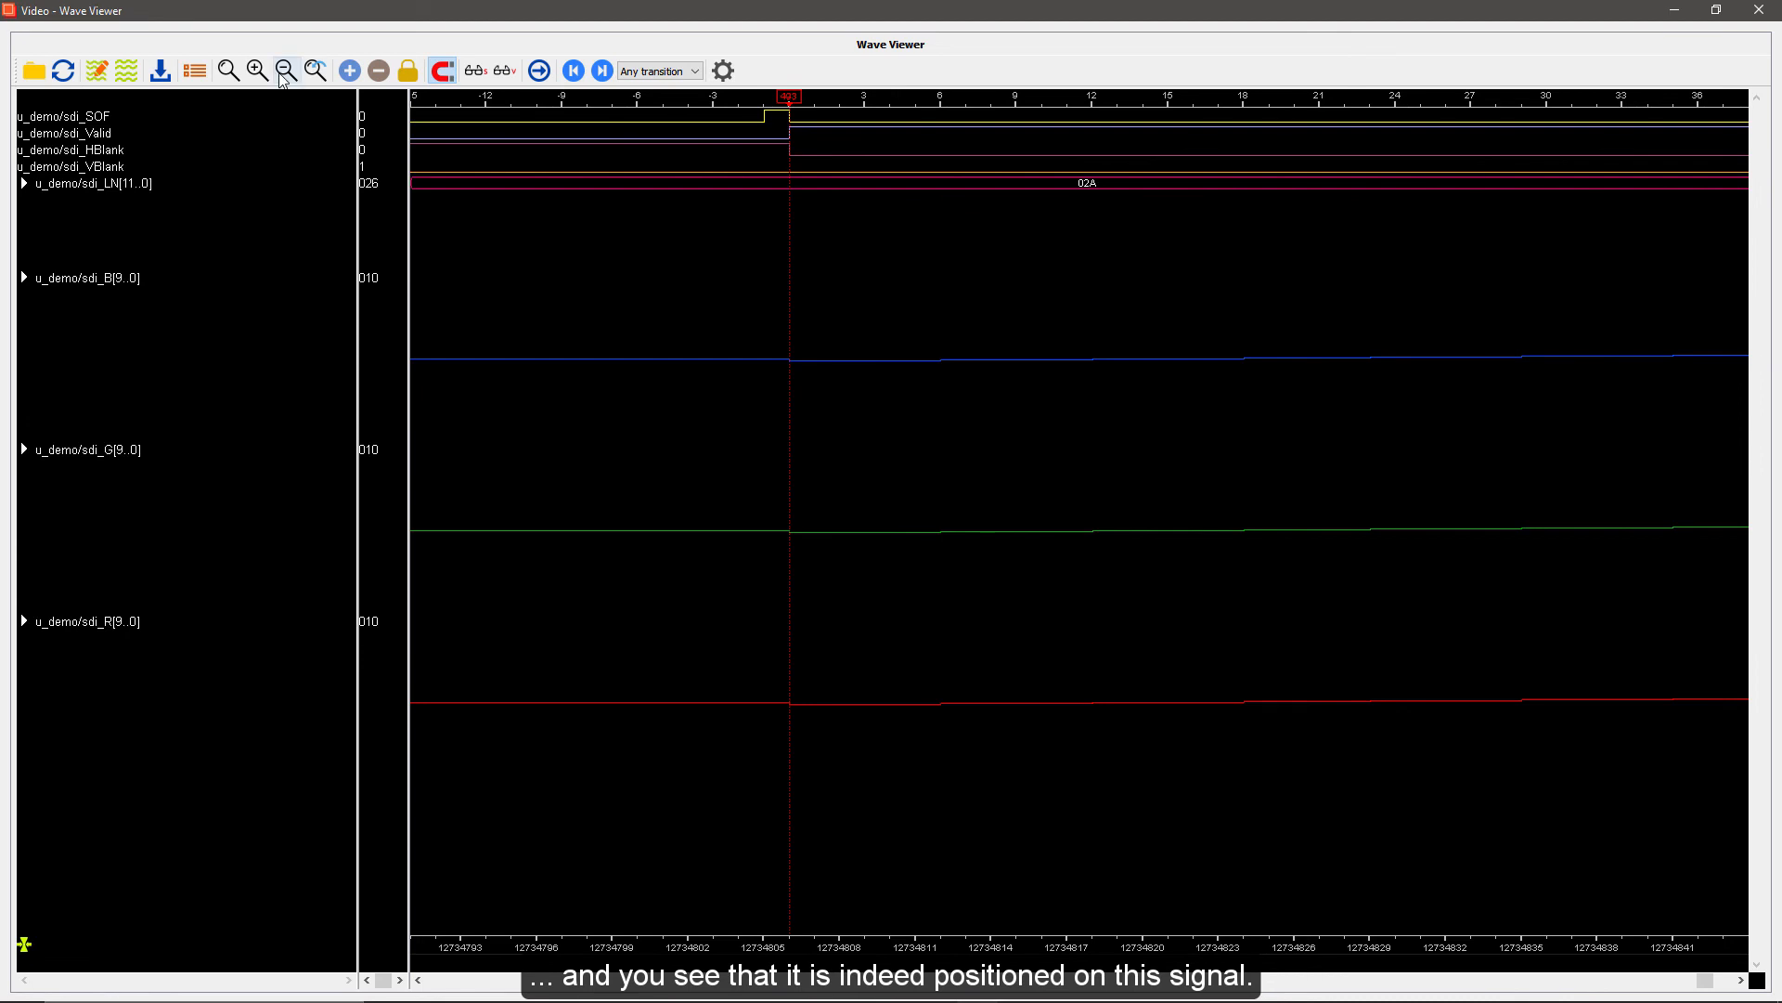
pyautogui.click(284, 74)
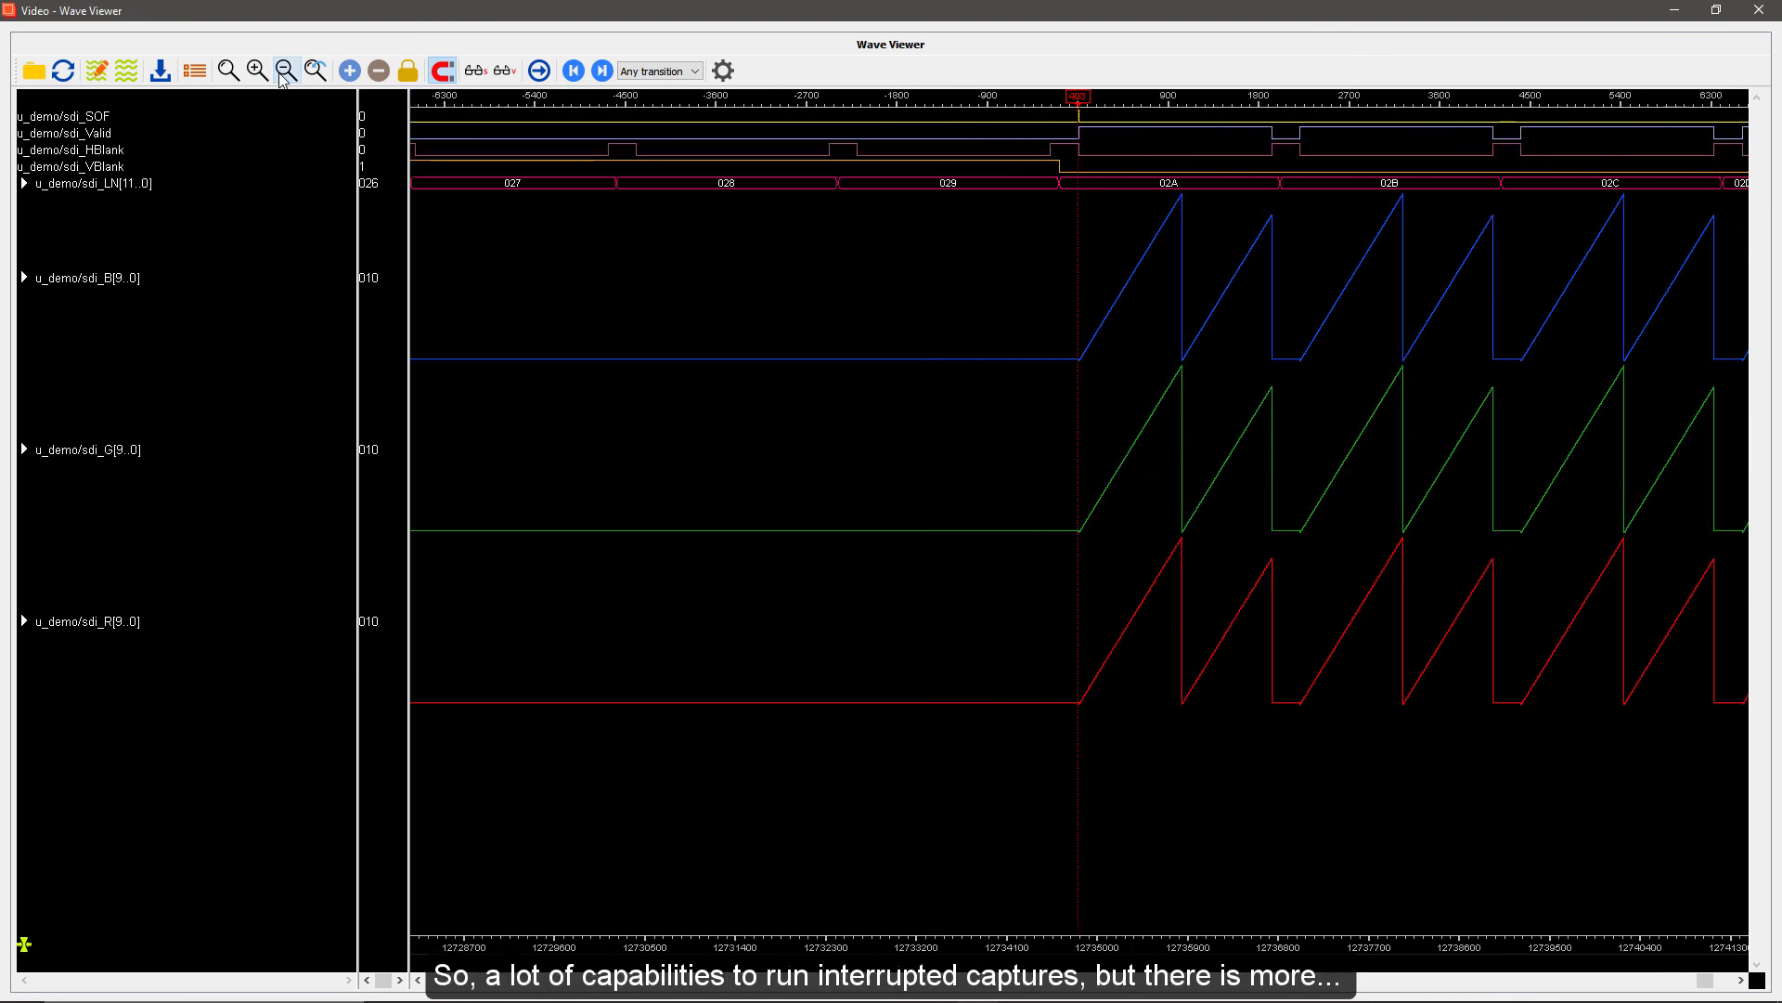
pyautogui.click(284, 76)
pyautogui.click(285, 76)
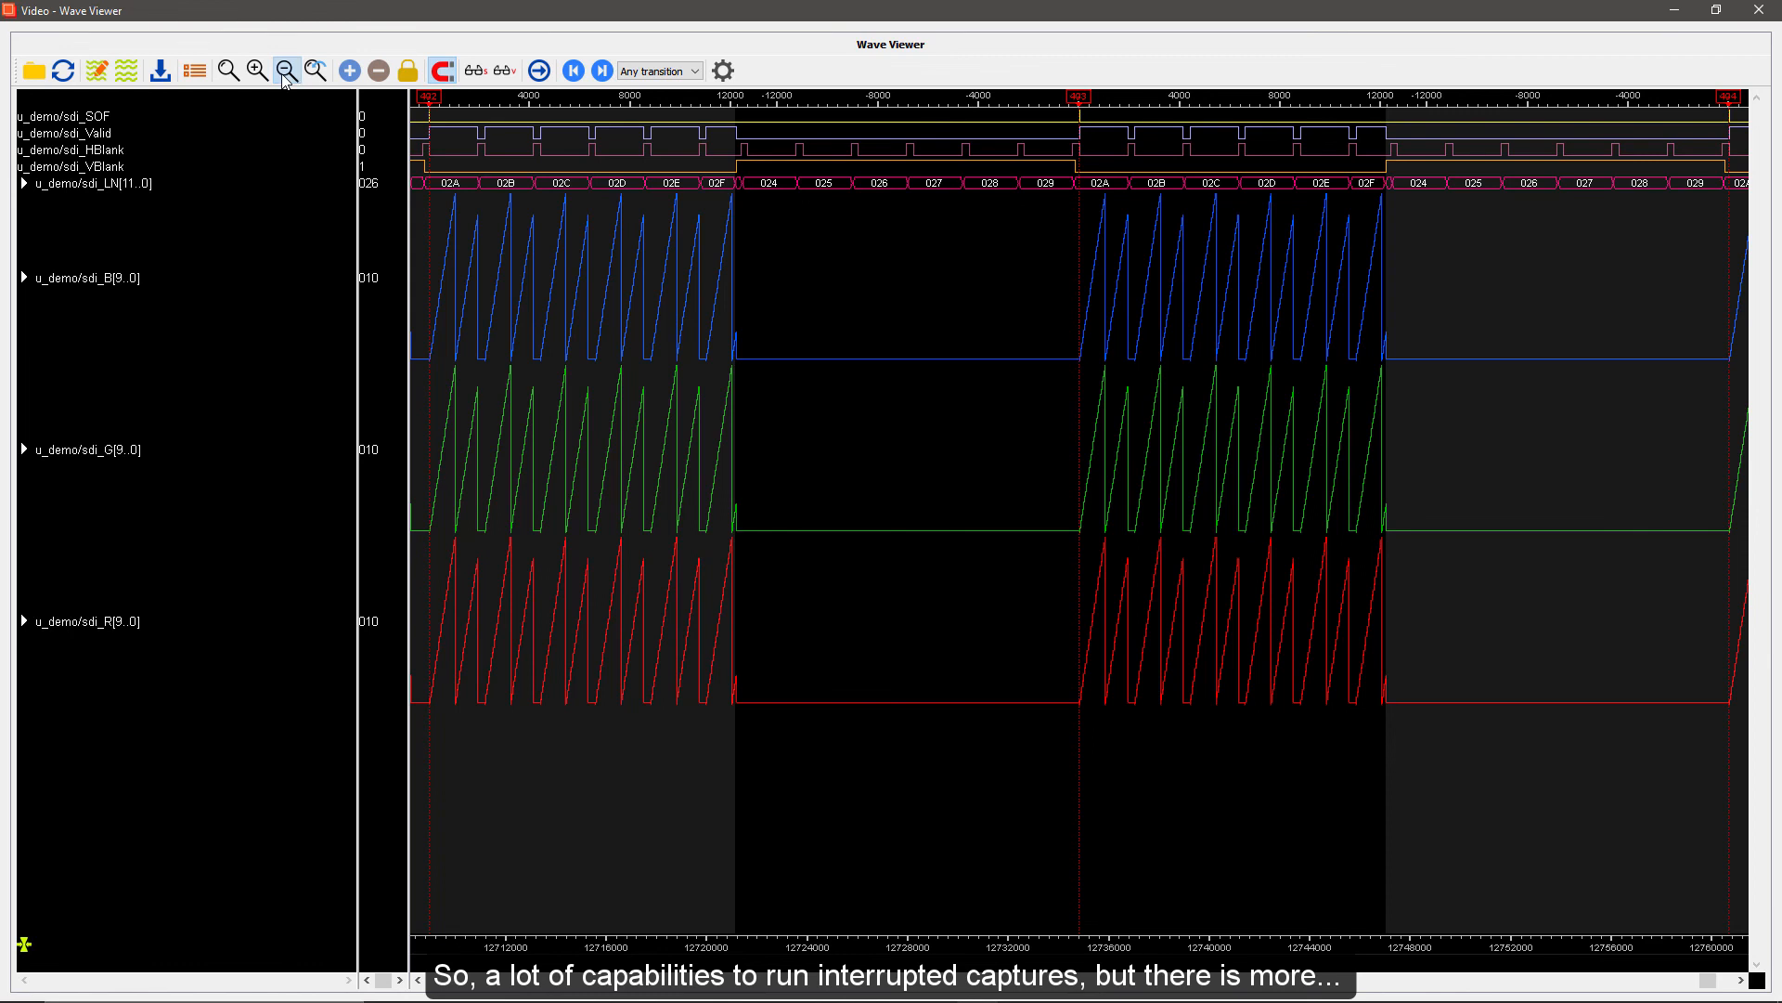
pyautogui.click(268, 78)
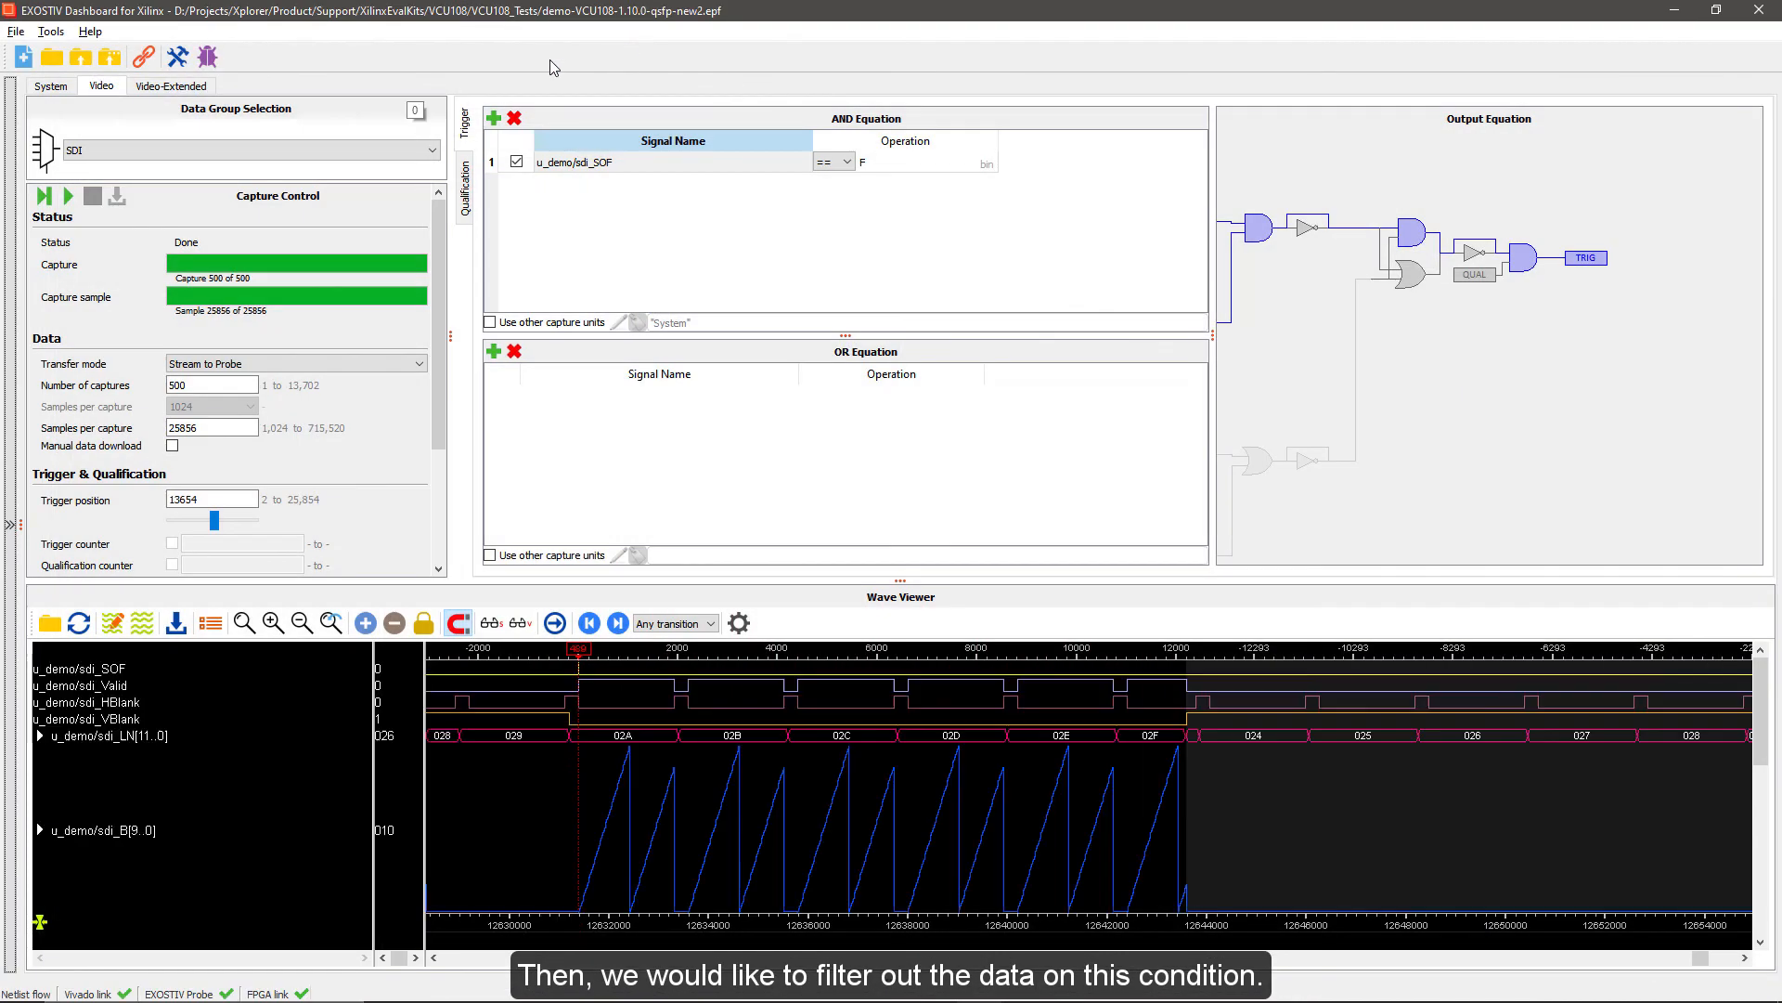
# Add sdi_LN[11..0] to the qualification AND equation with the condition equal to hex 02D
pyautogui.click(466, 176)
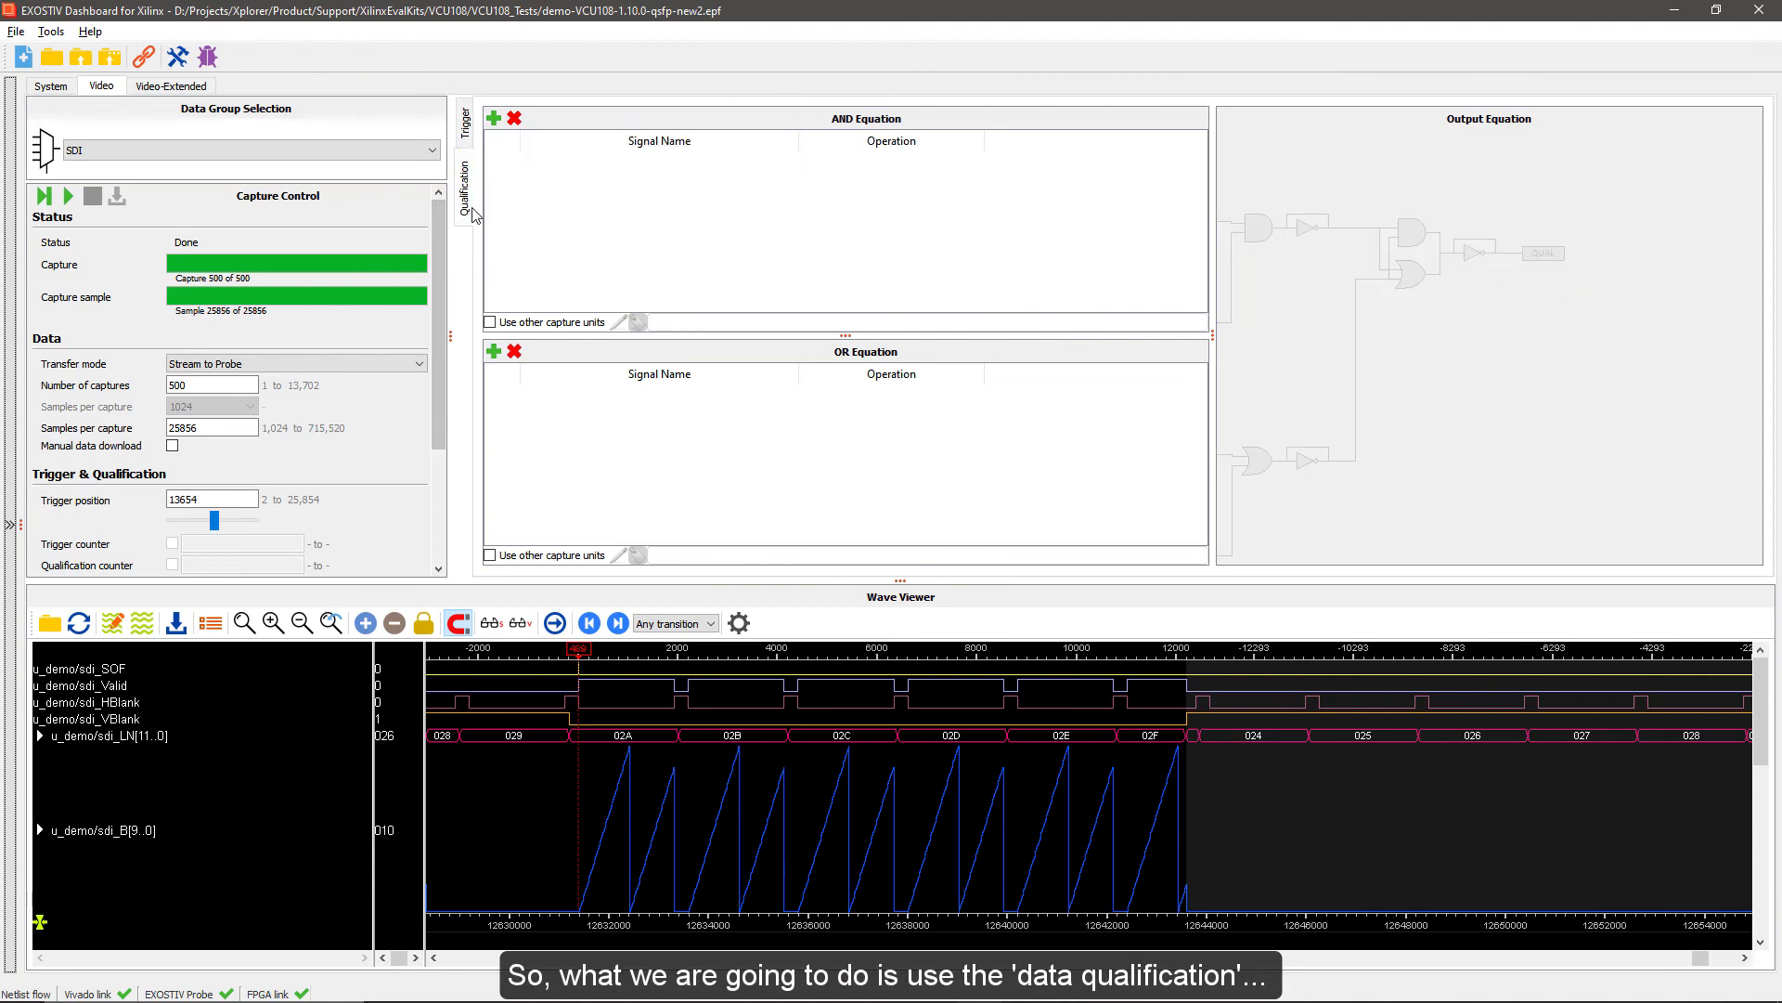
pyautogui.click(493, 118)
pyautogui.click(779, 309)
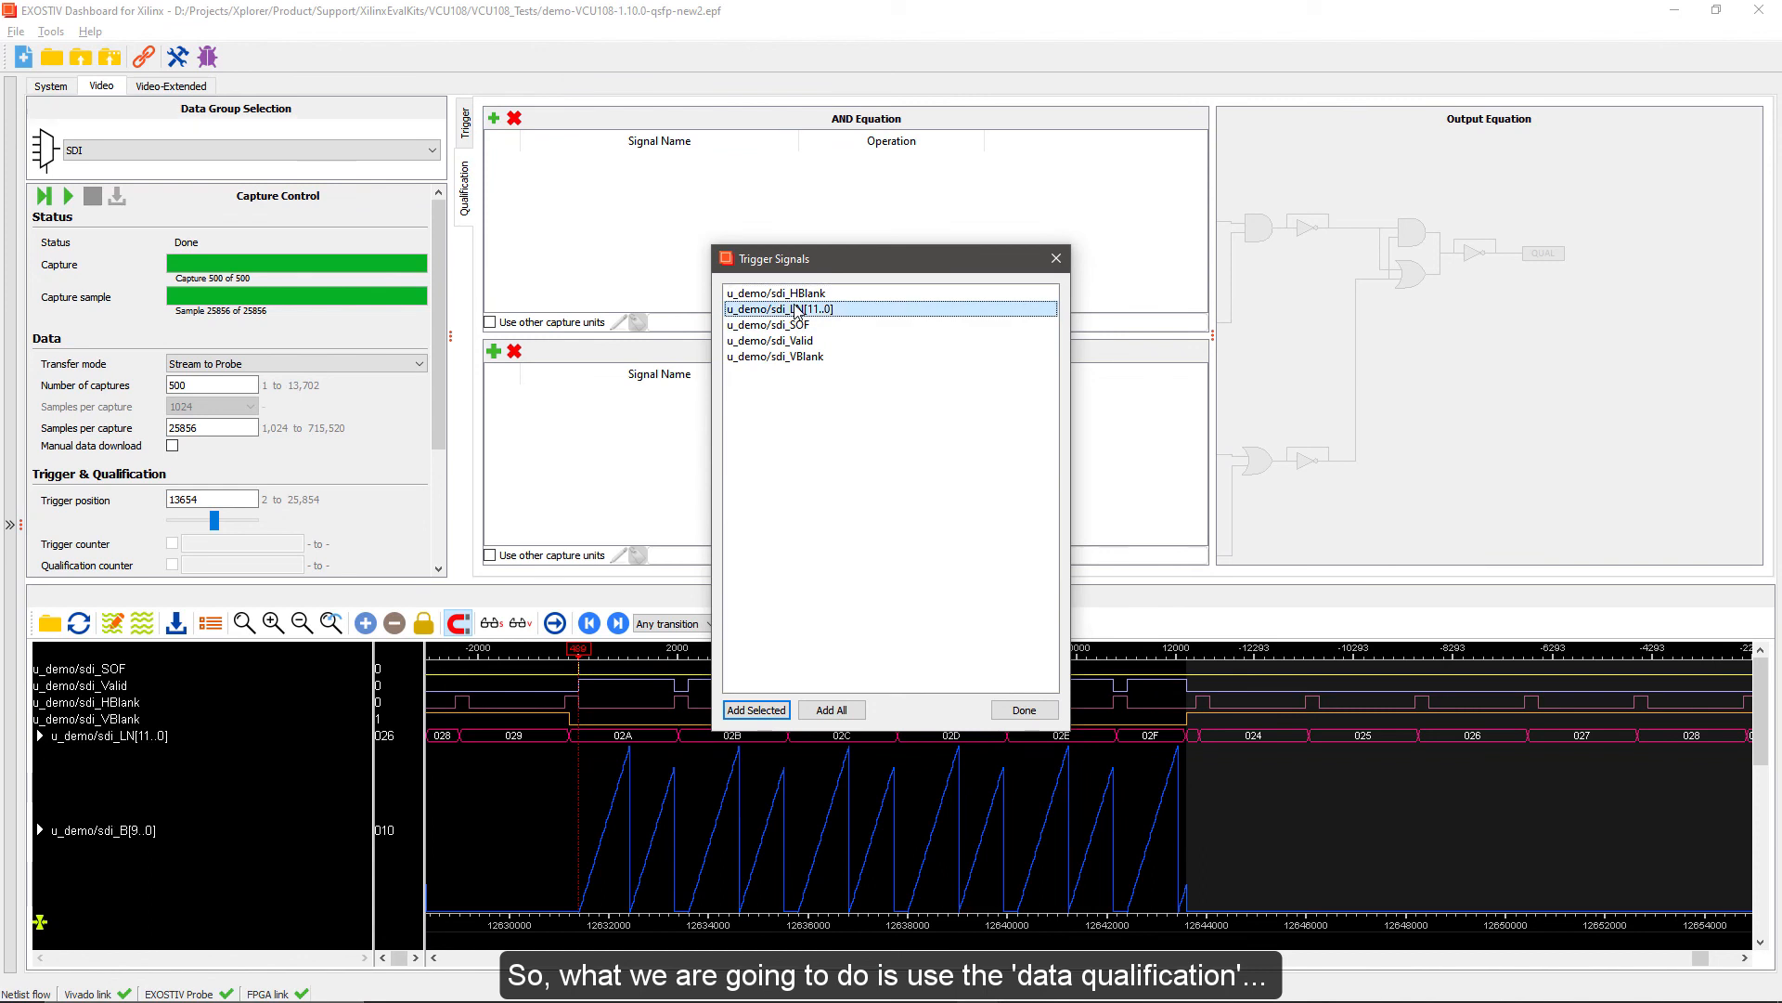
pyautogui.click(757, 711)
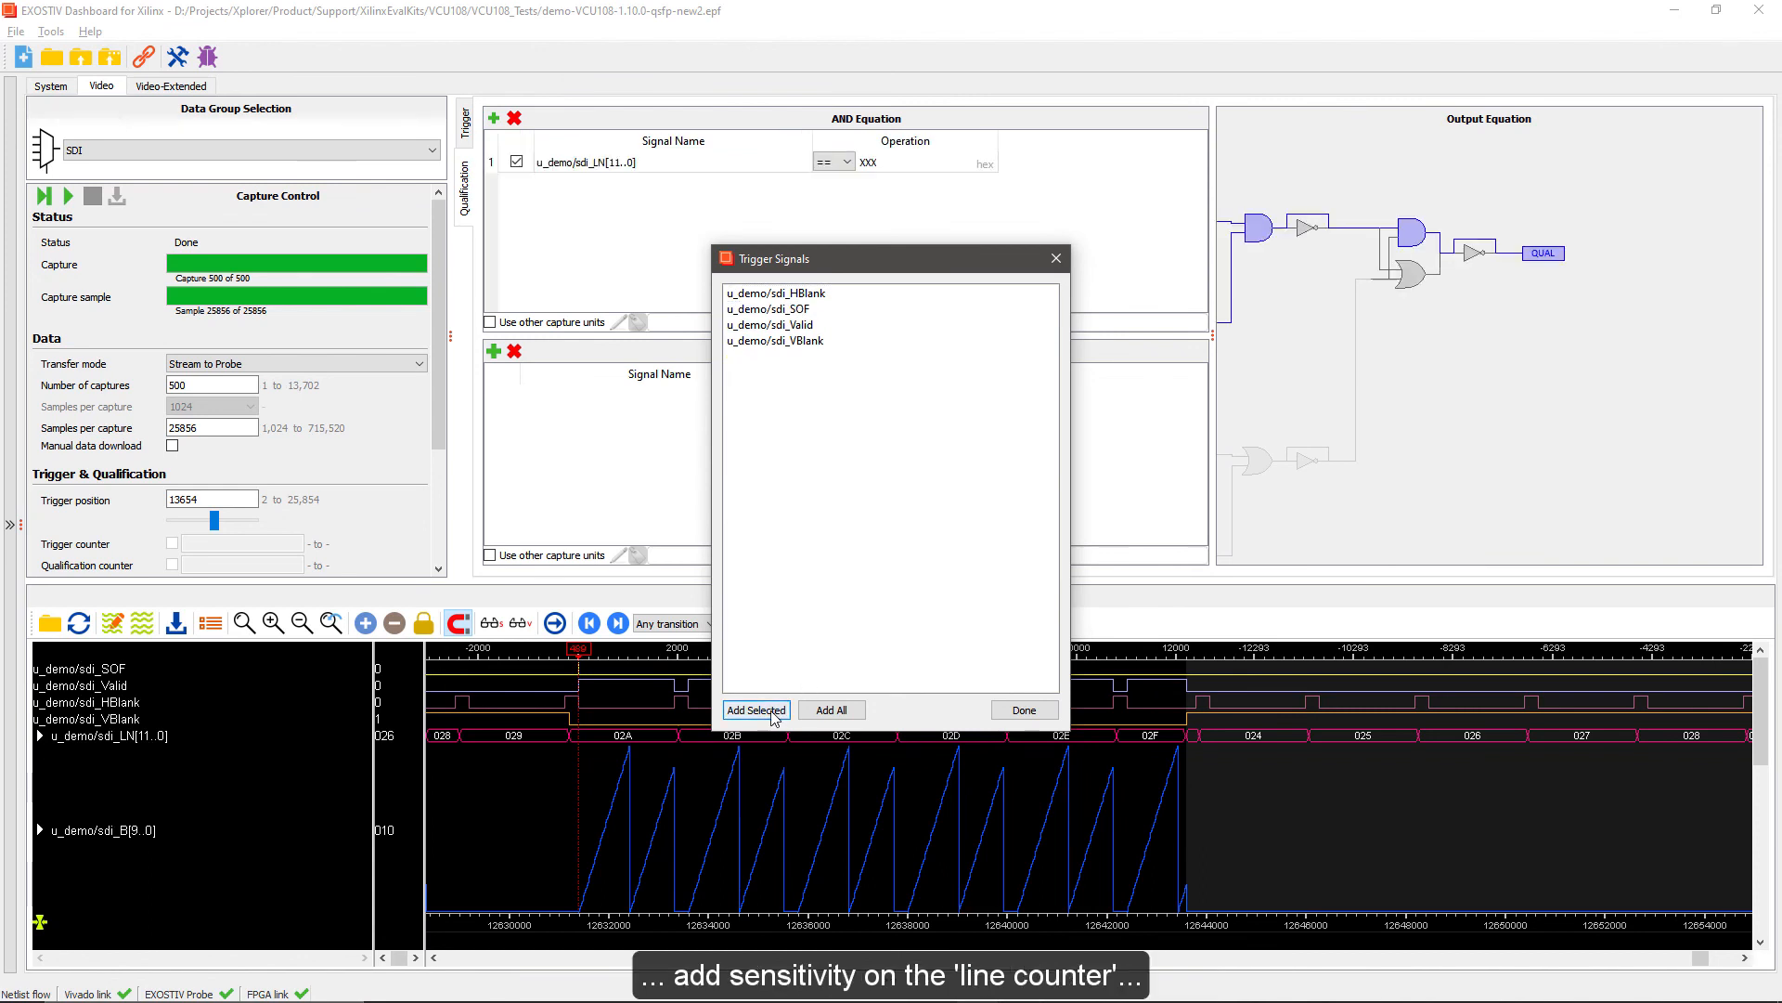
pyautogui.click(1024, 711)
pyautogui.doubleClick(868, 162)
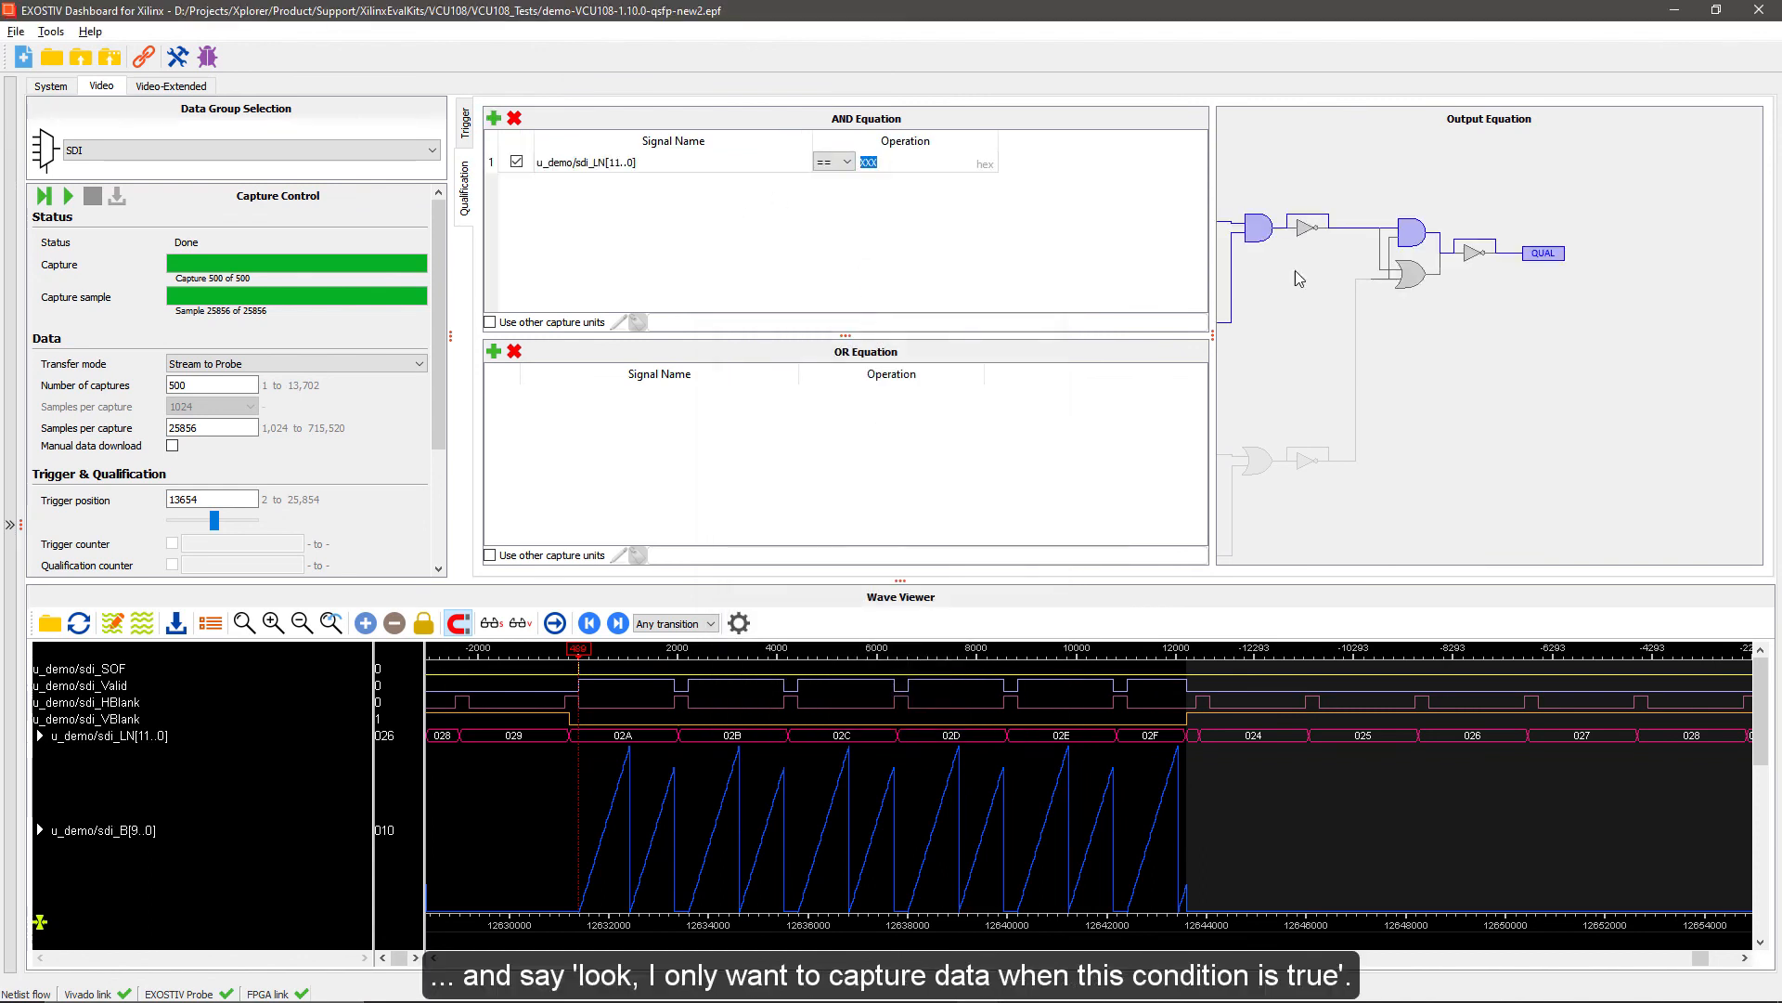
pyautogui.write('02D')
# Set the number of captures to 3, return to the trigger setup, and run the qualified capture
pyautogui.click(212, 385)
pyautogui.doubleClick(211, 385)
pyautogui.write('3')
pyautogui.click(467, 122)
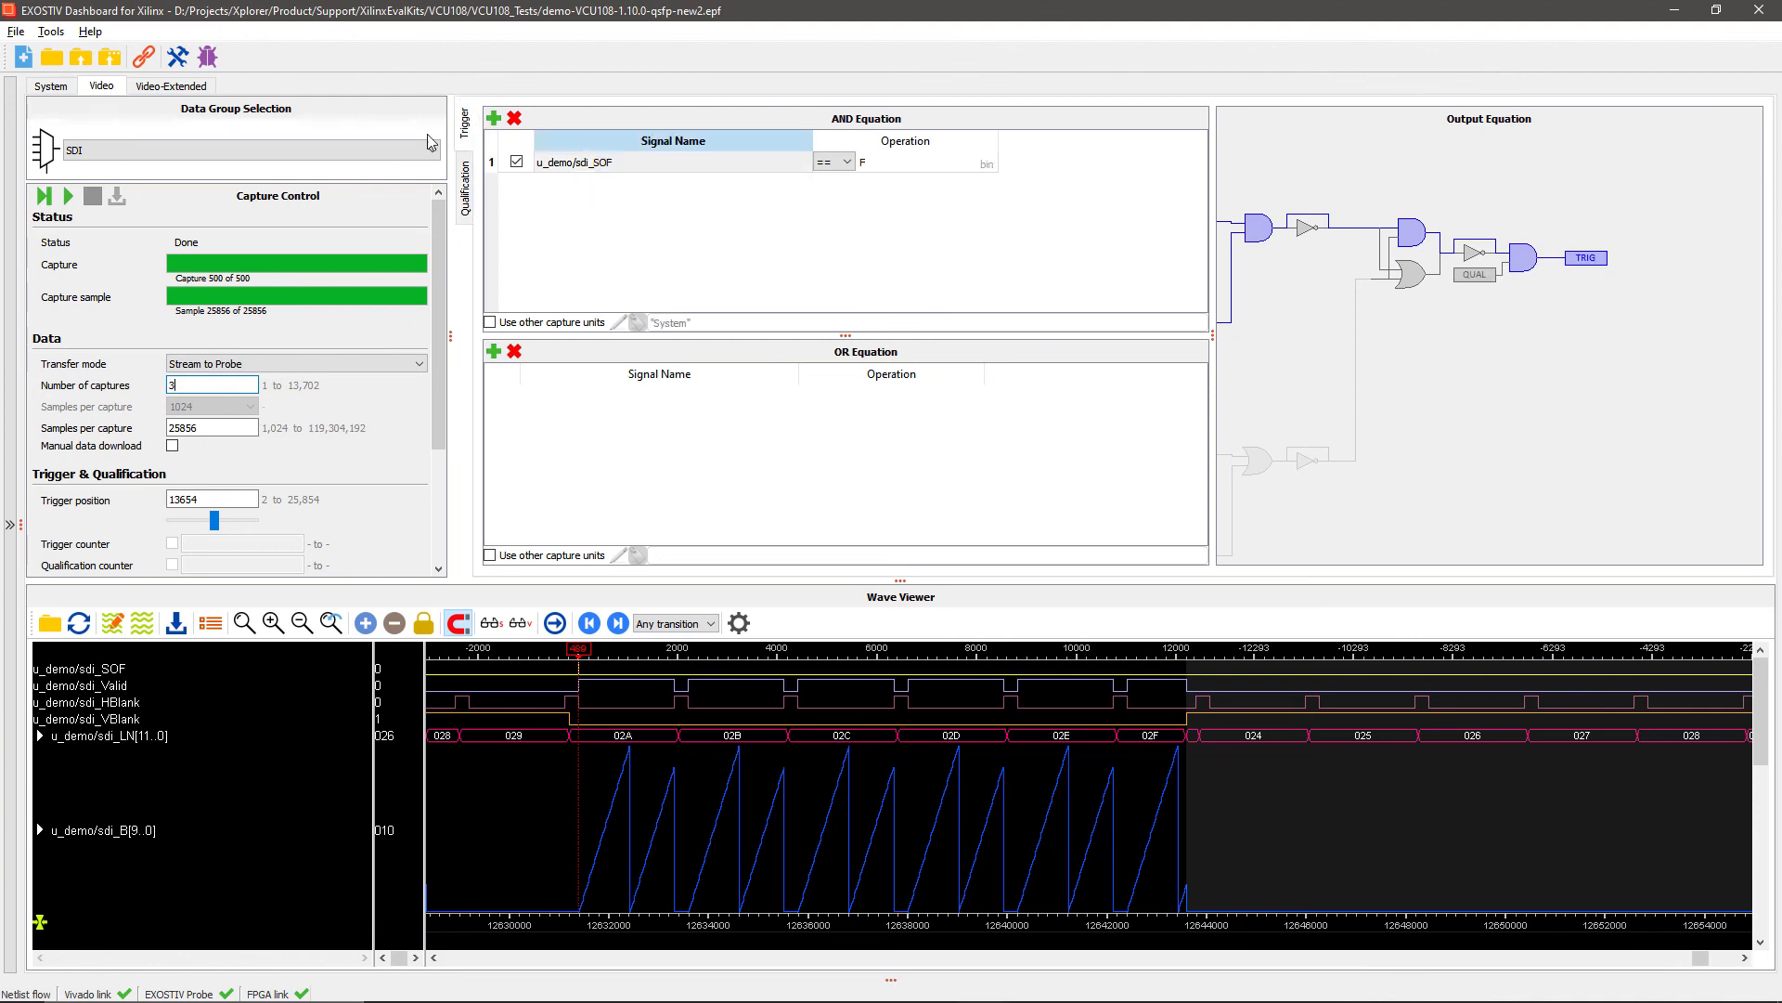
pyautogui.click(46, 197)
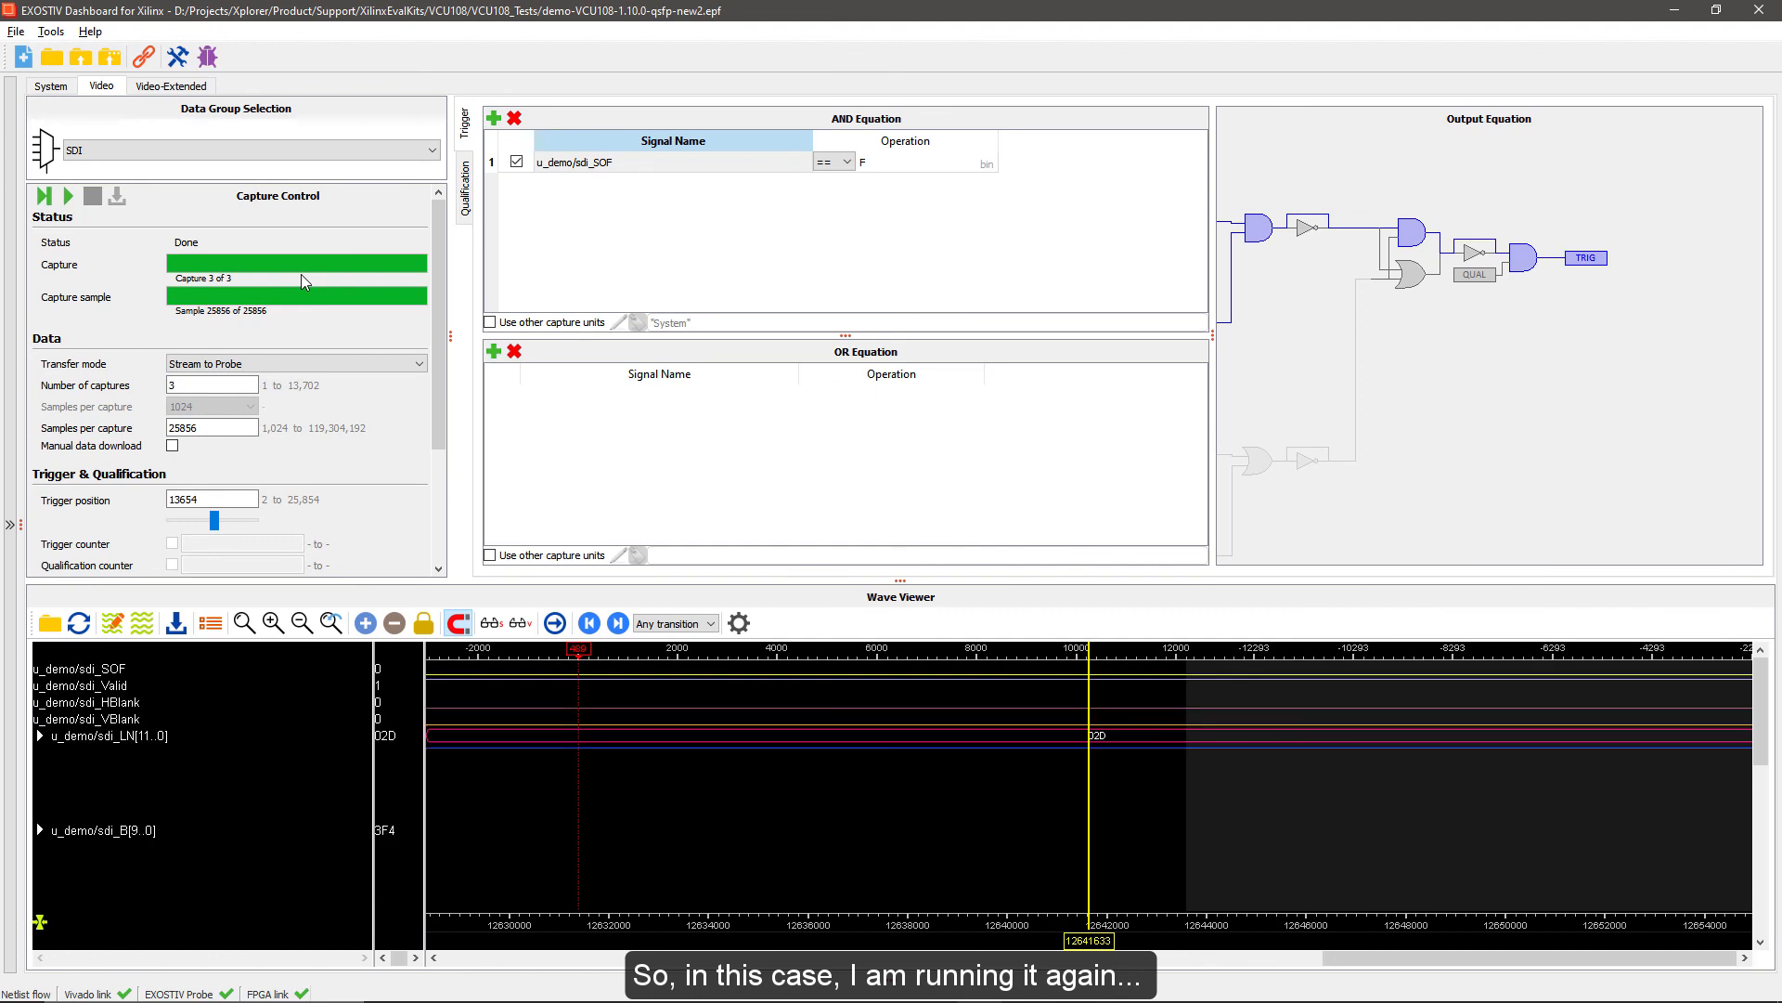
# Fit all captures in view, examine the filtered line data in the maximised wave viewer, and restore the dashboard
pyautogui.click(244, 623)
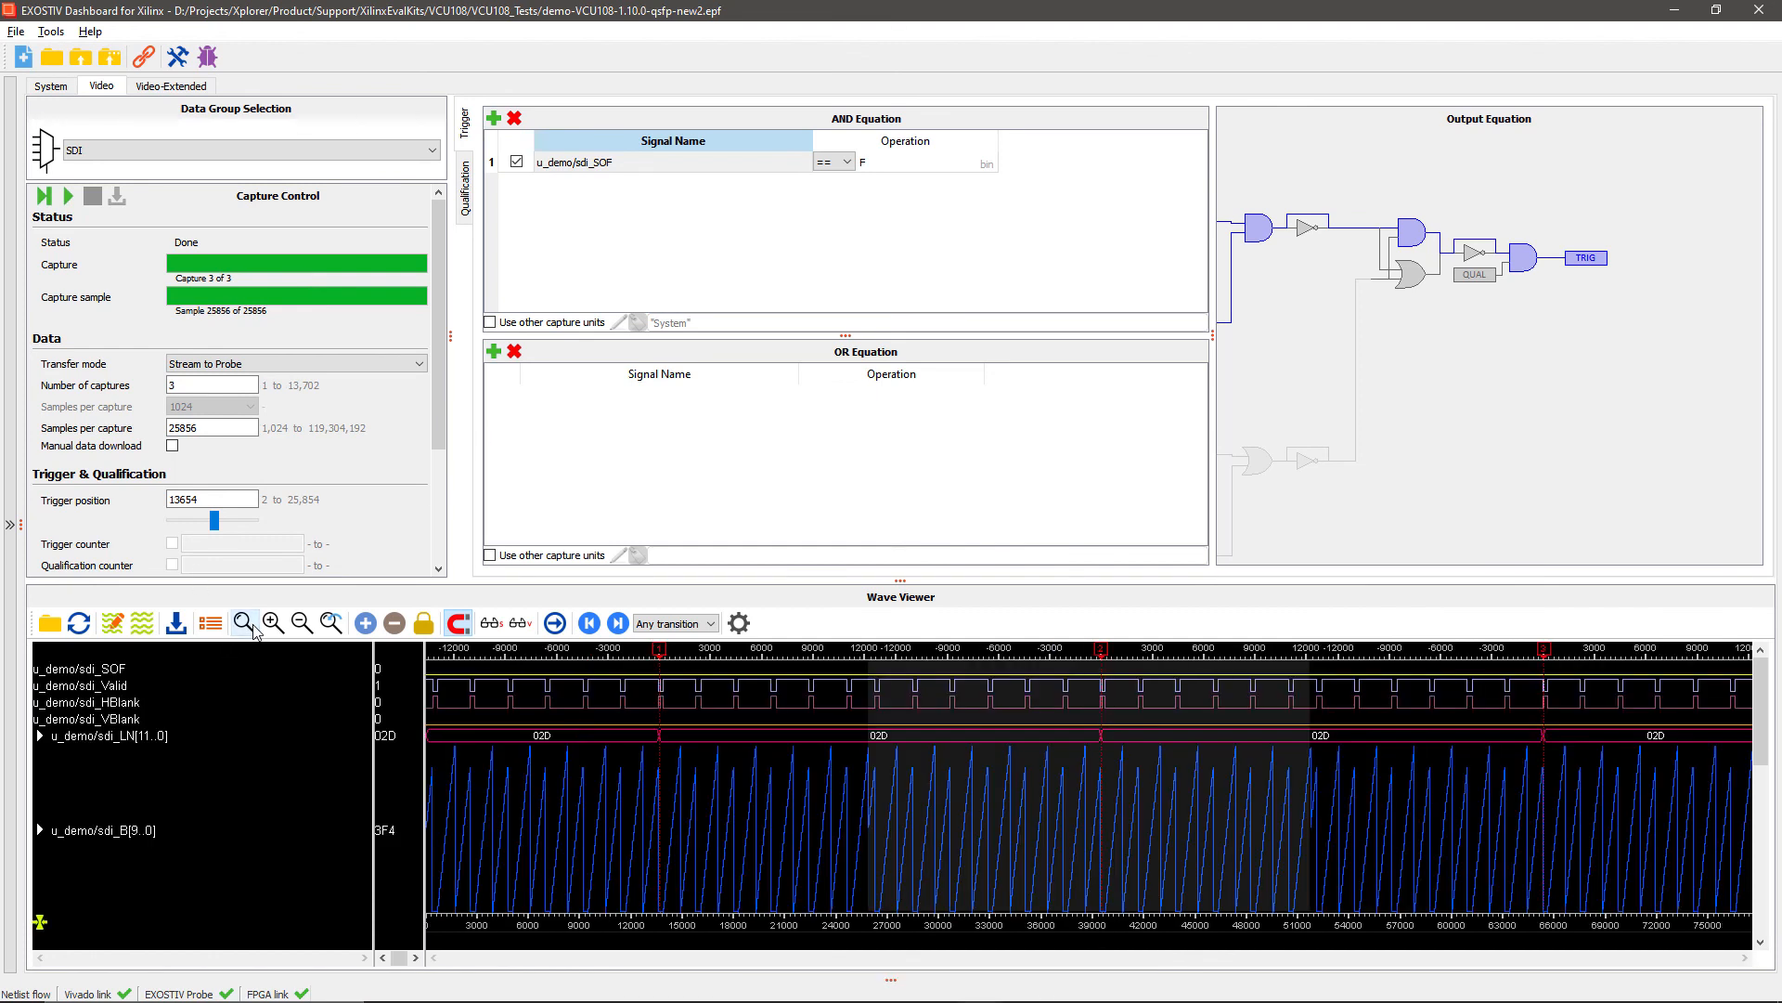
pyautogui.doubleClick(824, 599)
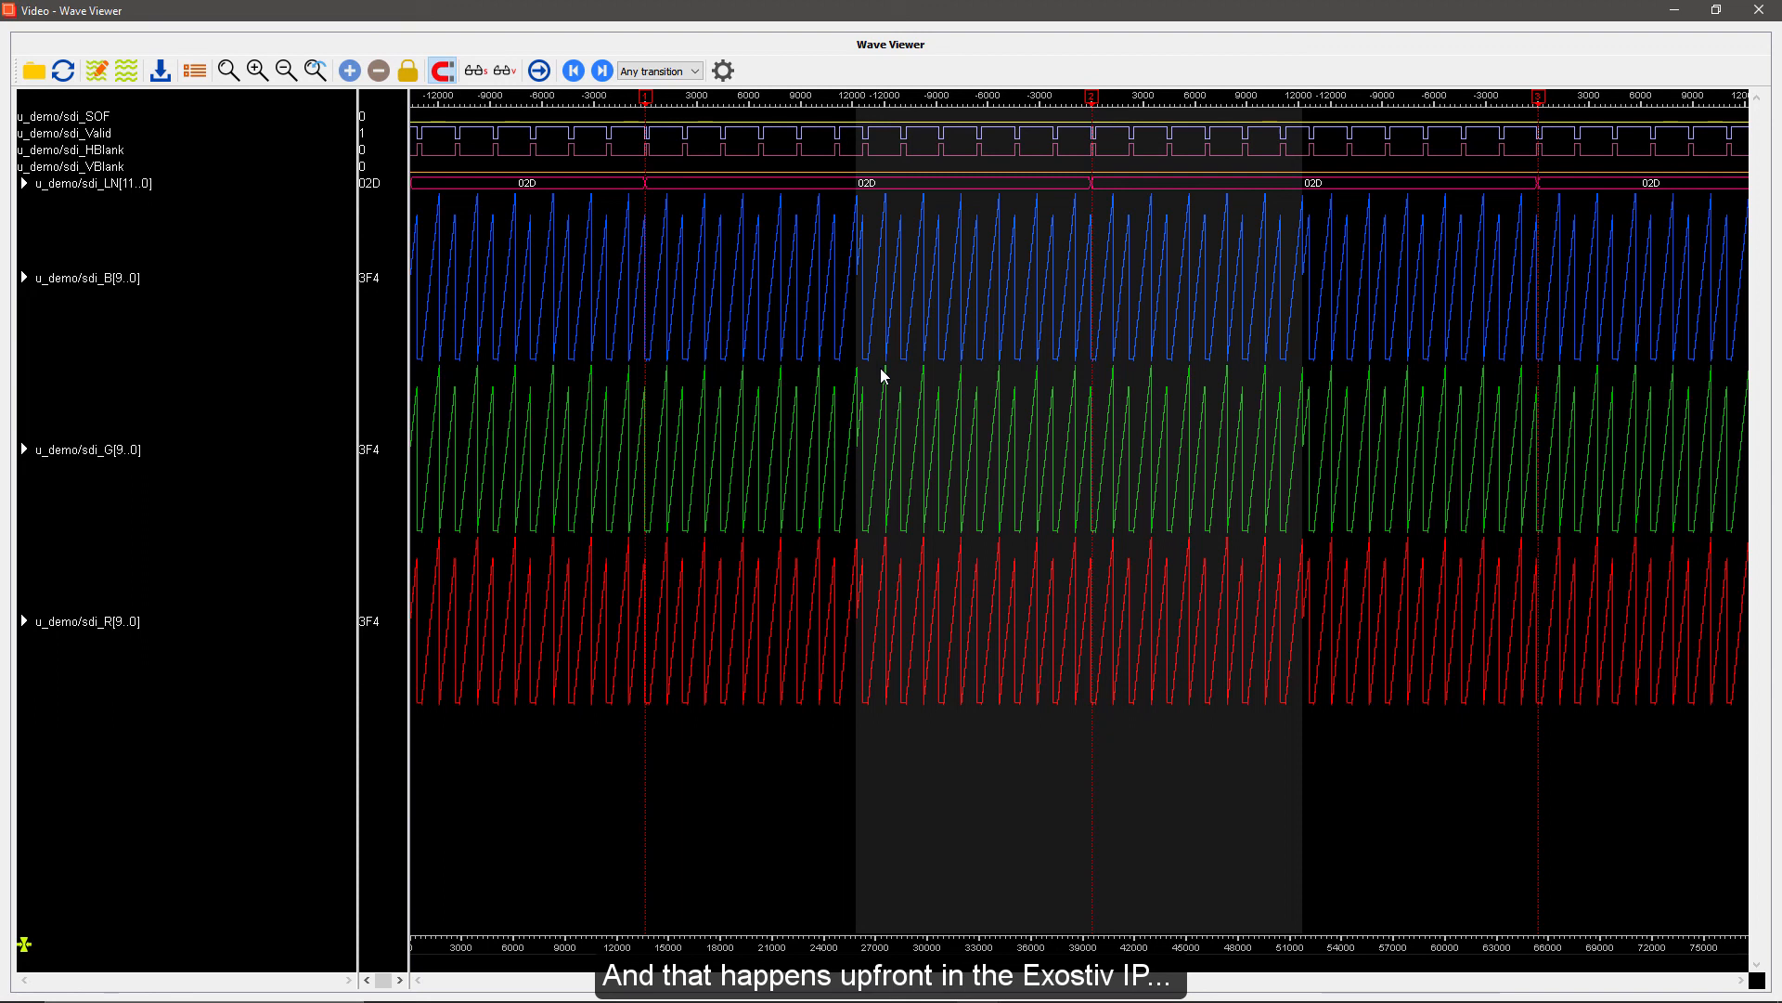
pyautogui.doubleClick(809, 41)
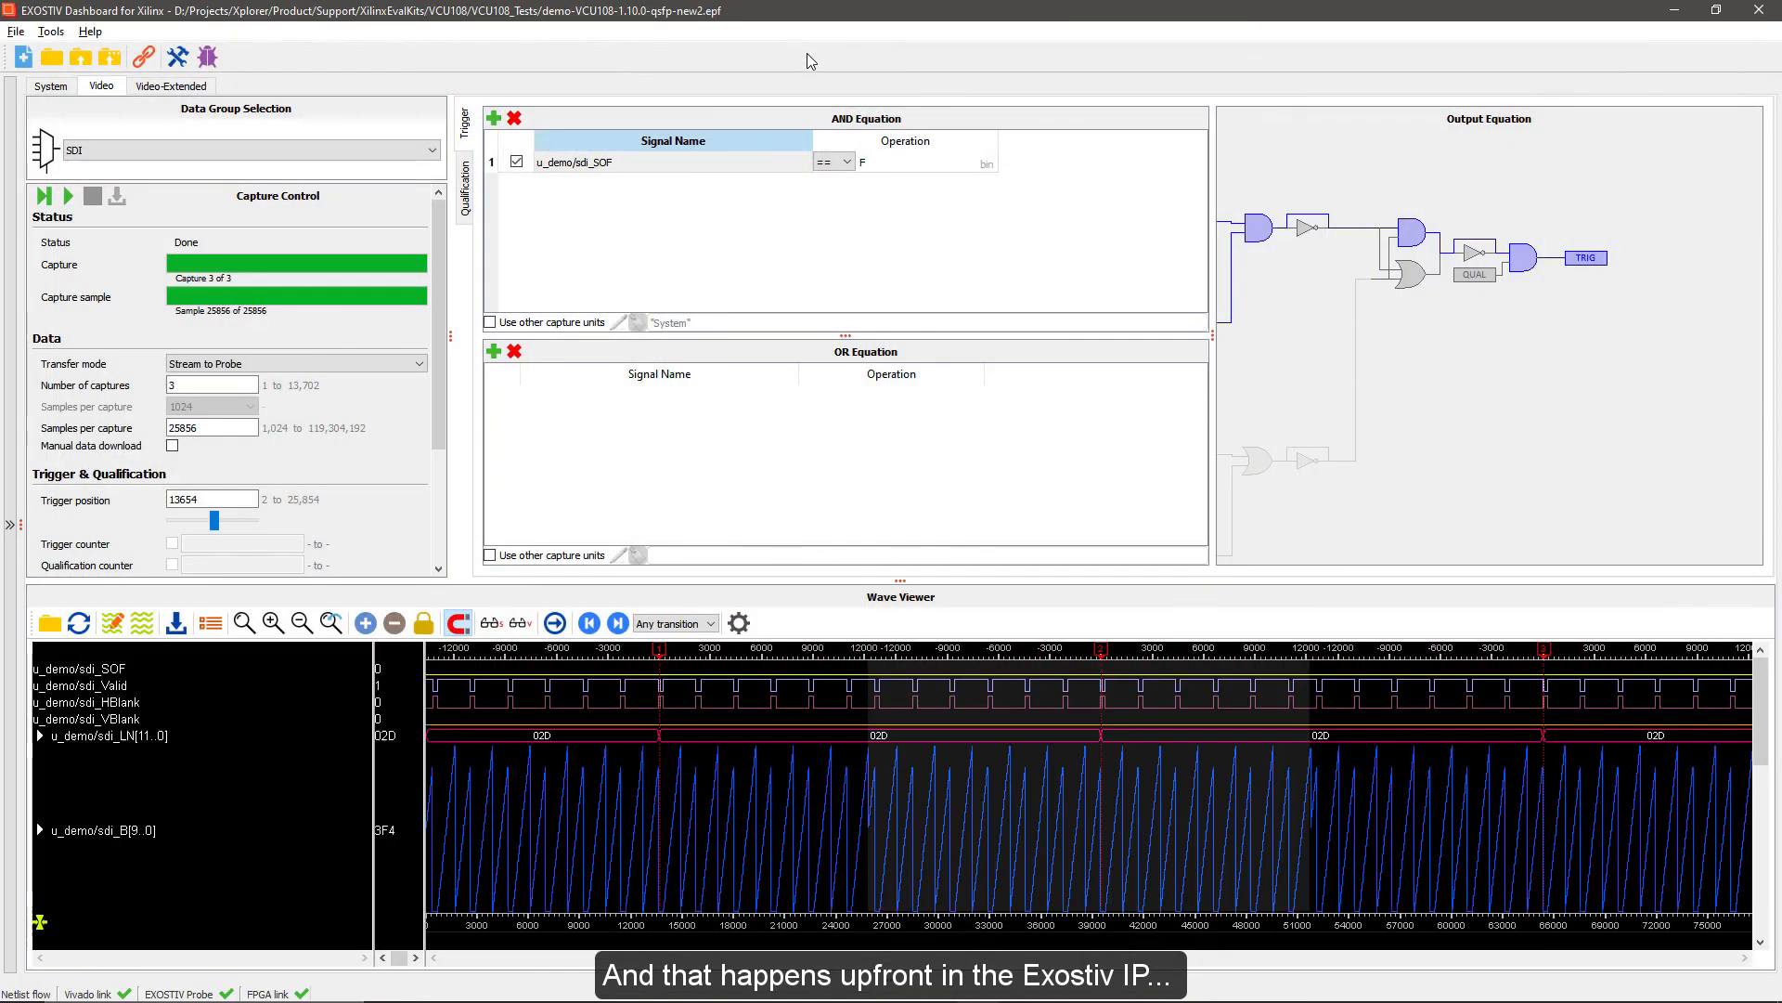